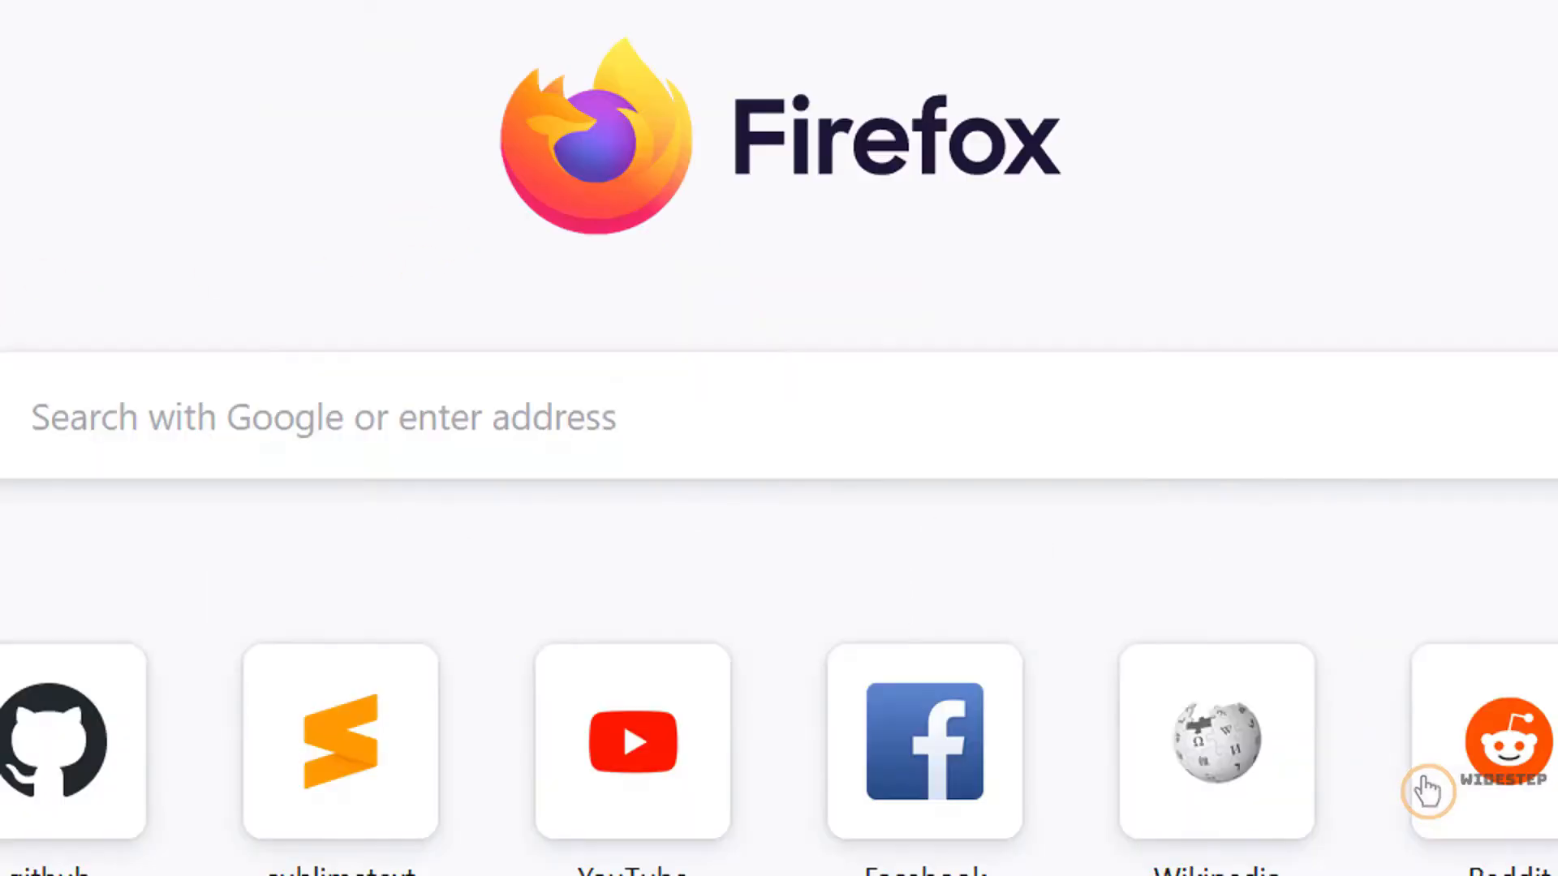
Step: Search the web for "eclipse download" and open the Eclipse Foundation's Eclipse Downloads page
{"action": "key", "text": "ctrl+l"}
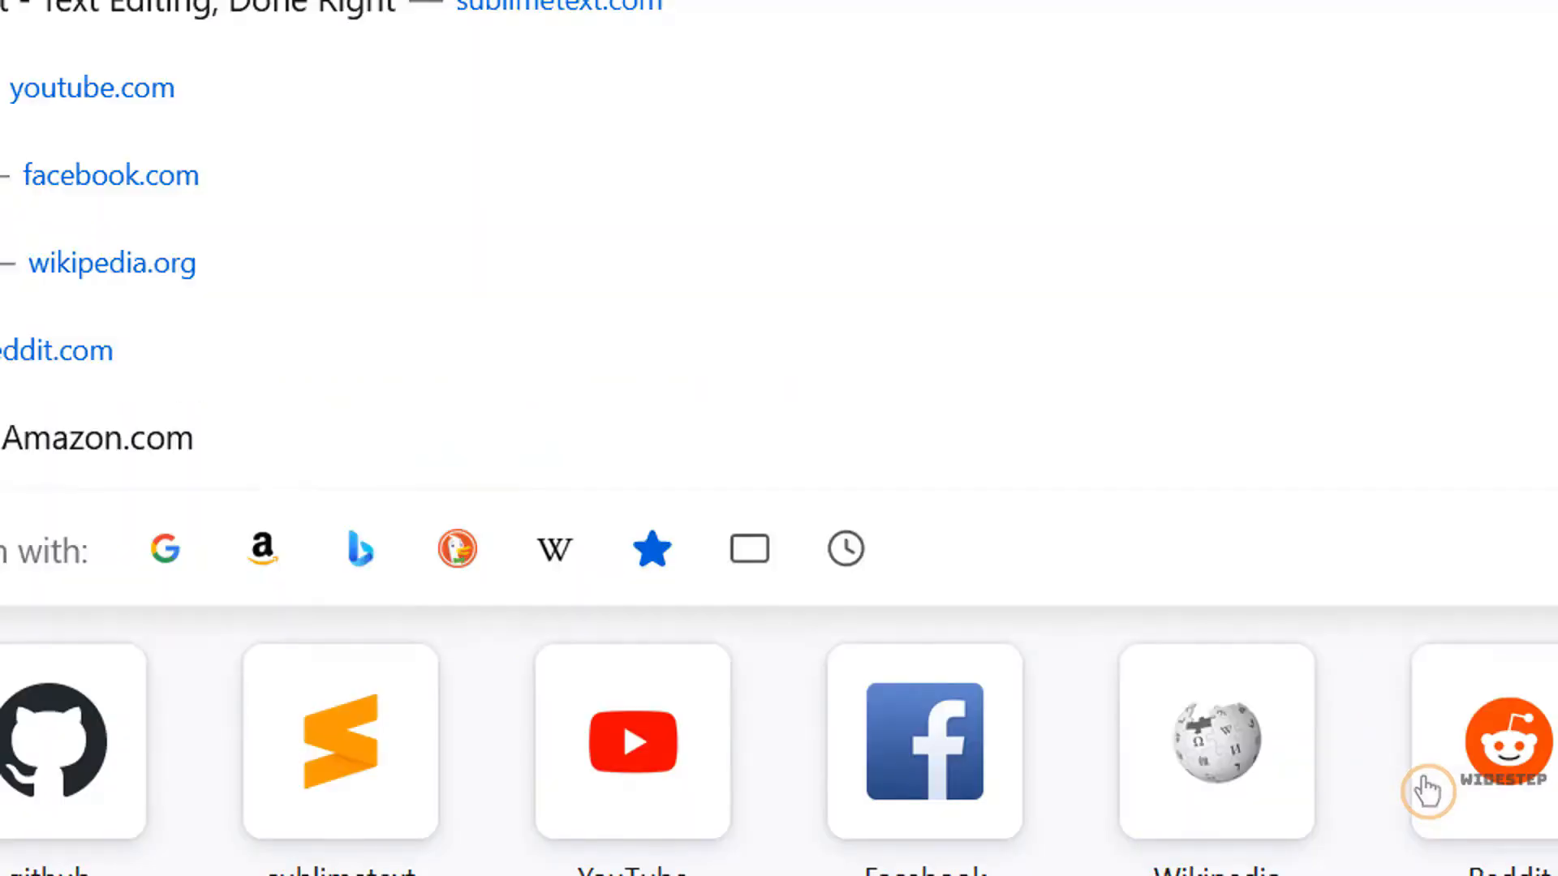
{"action": "type", "text": "eclipse"}
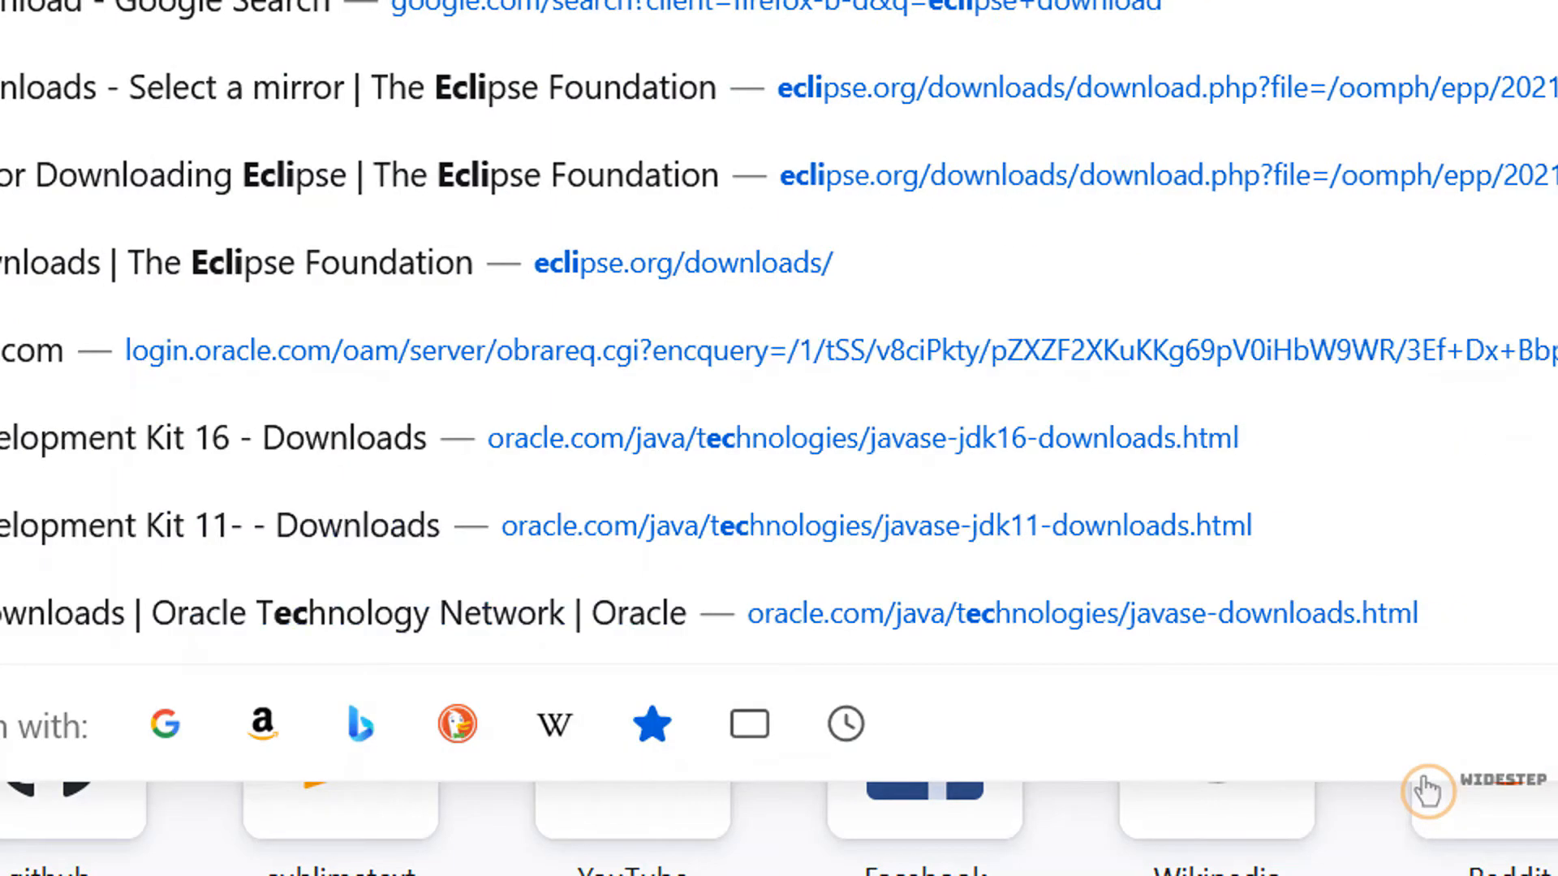
{"action": "type", "text": " download"}
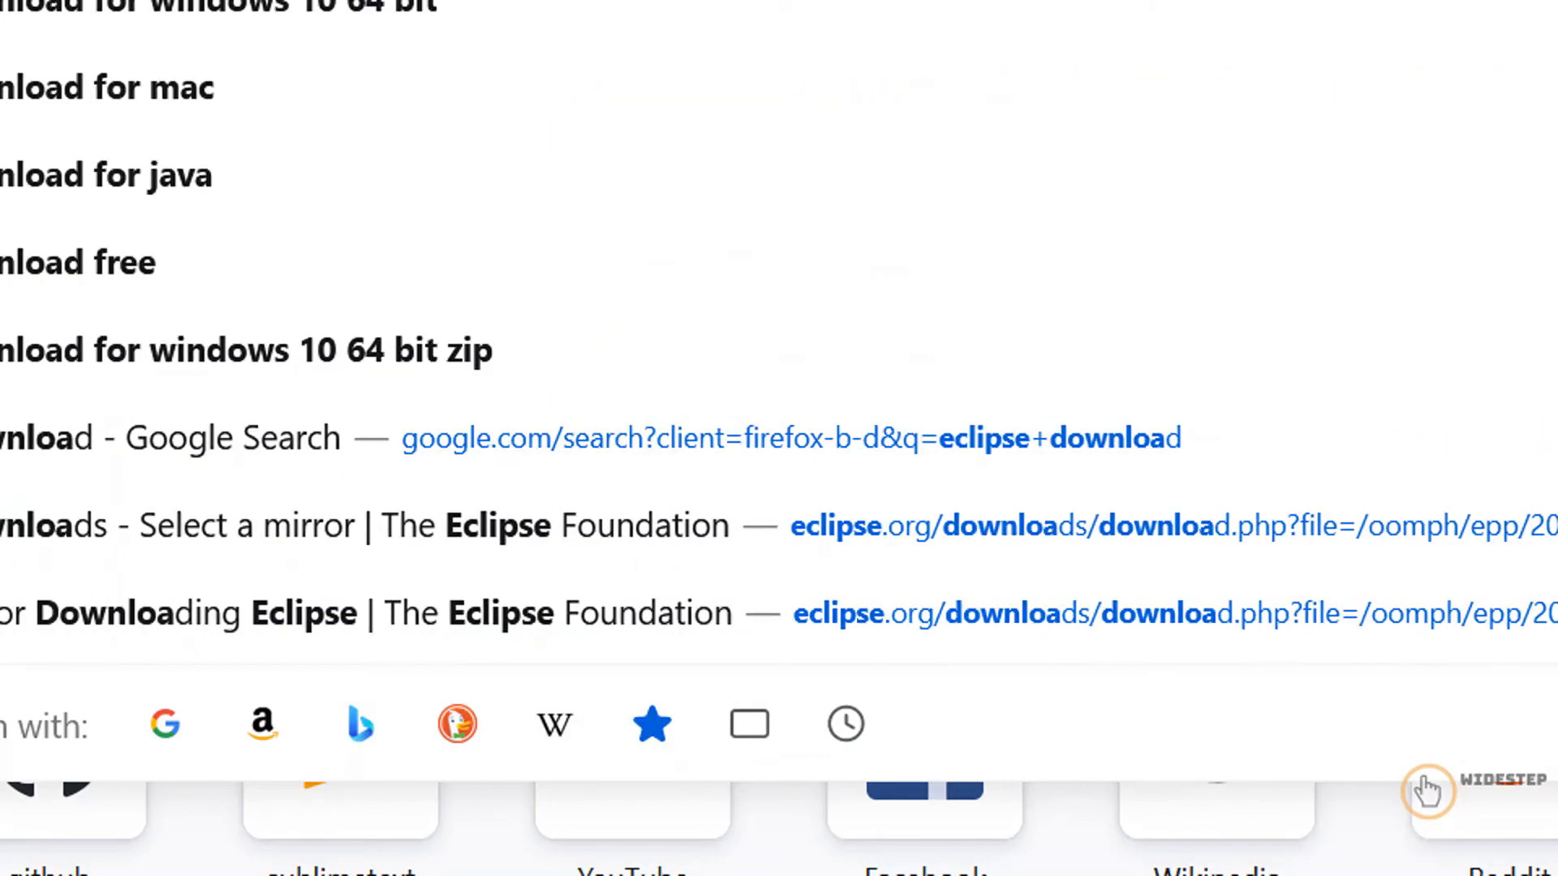
{"action": "key", "text": "Return"}
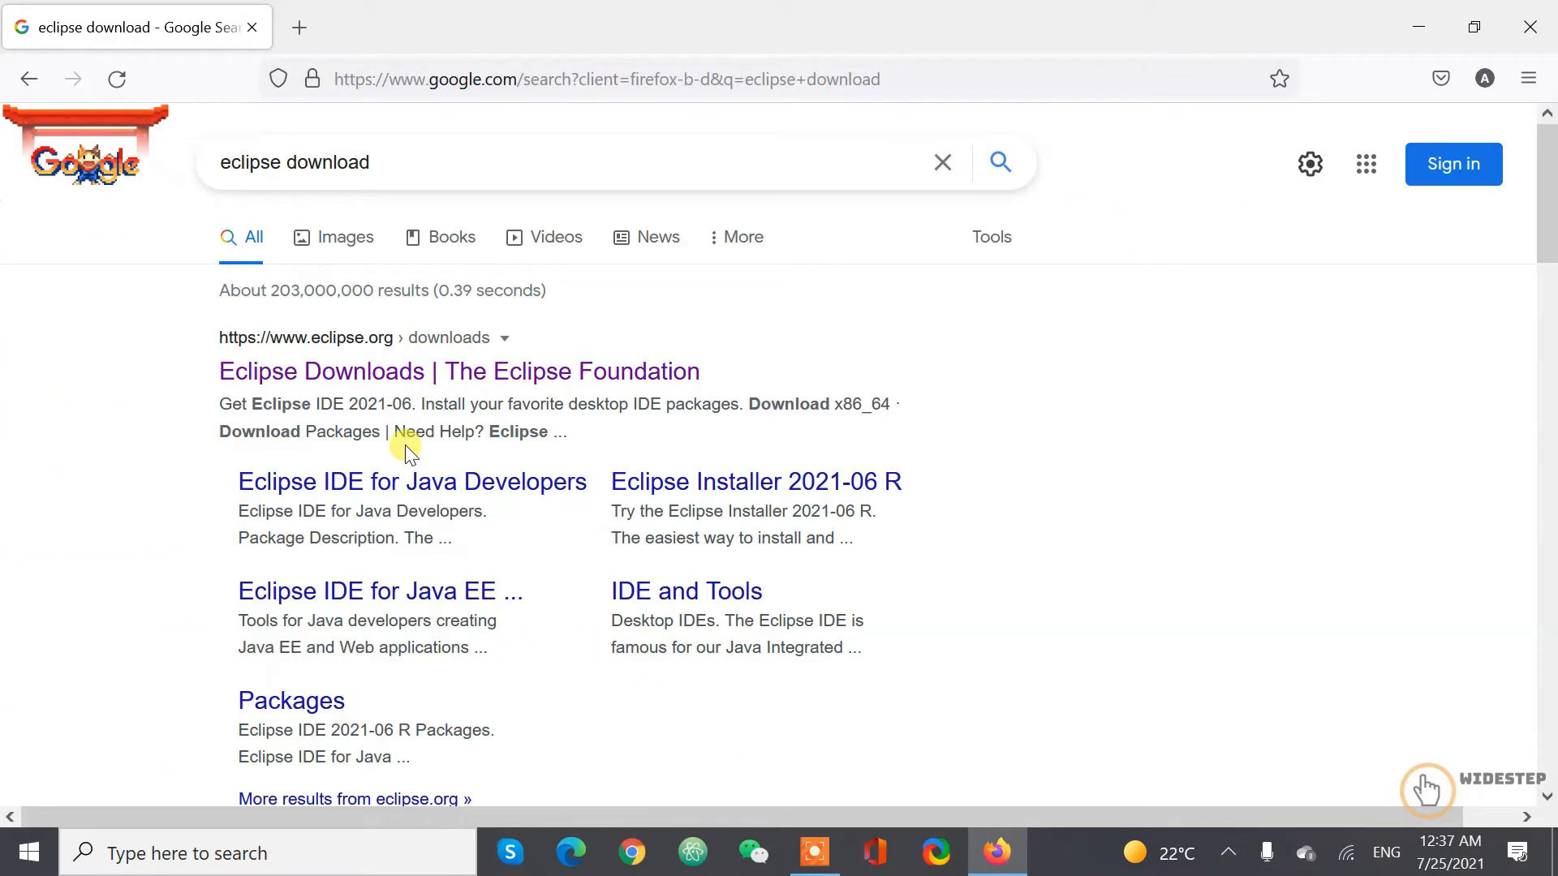
{"action": "left_click", "coordinate": [379, 384]}
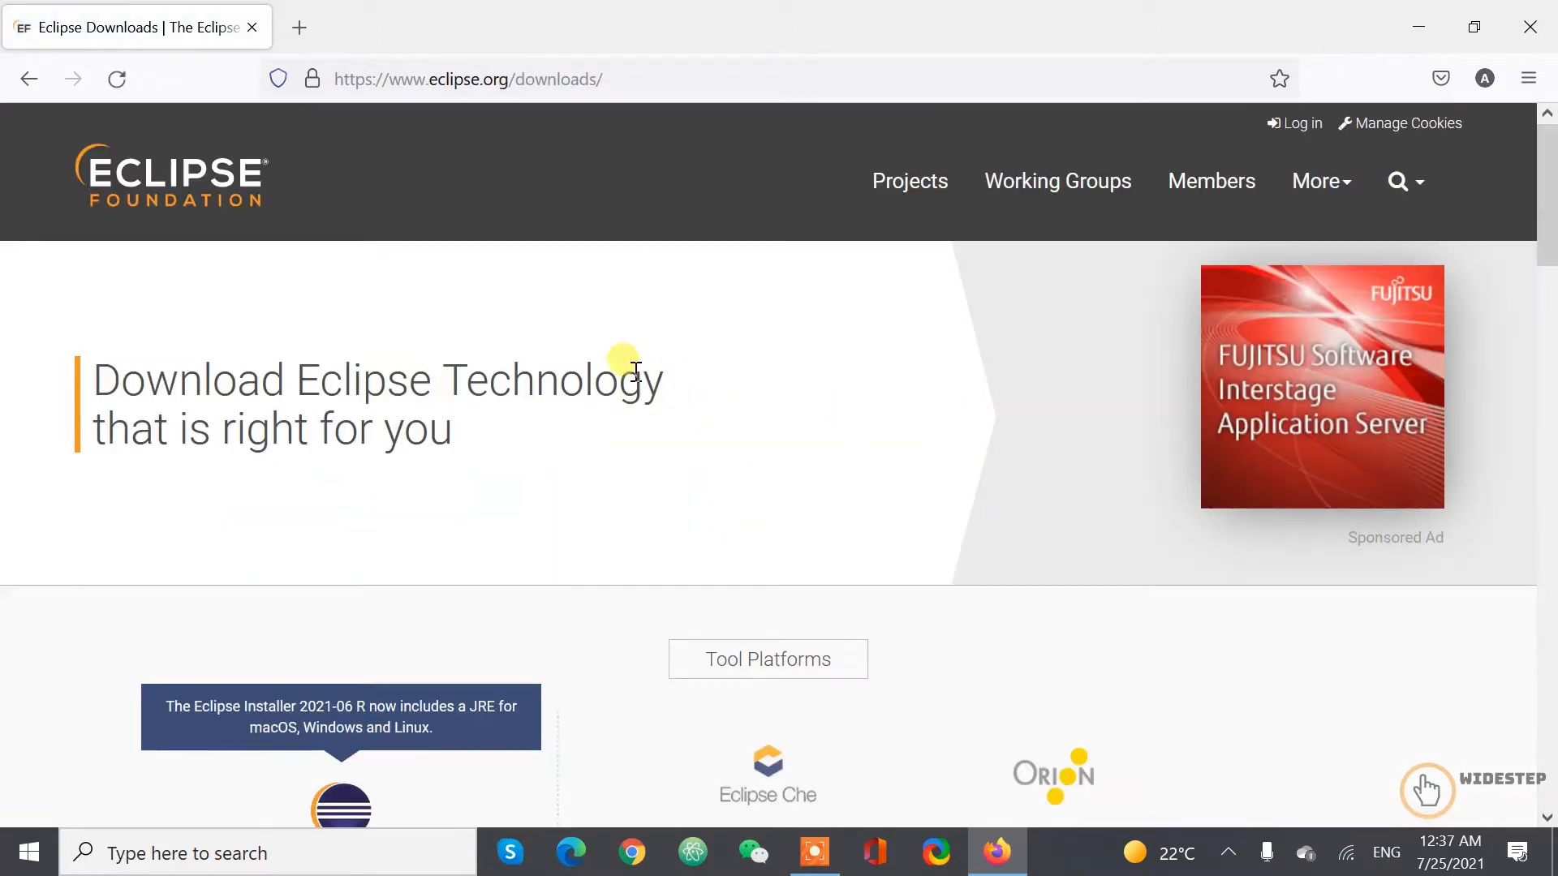
Step: Request the x86_64 installer of Eclipse IDE 2021-06 from the offered mirror and cancel saving the file
{"action": "scroll", "coordinate": [624, 387], "scroll_direction": "down", "scroll_amount": 1}
{"action": "scroll", "coordinate": [622, 384], "scroll_direction": "down", "scroll_amount": 4}
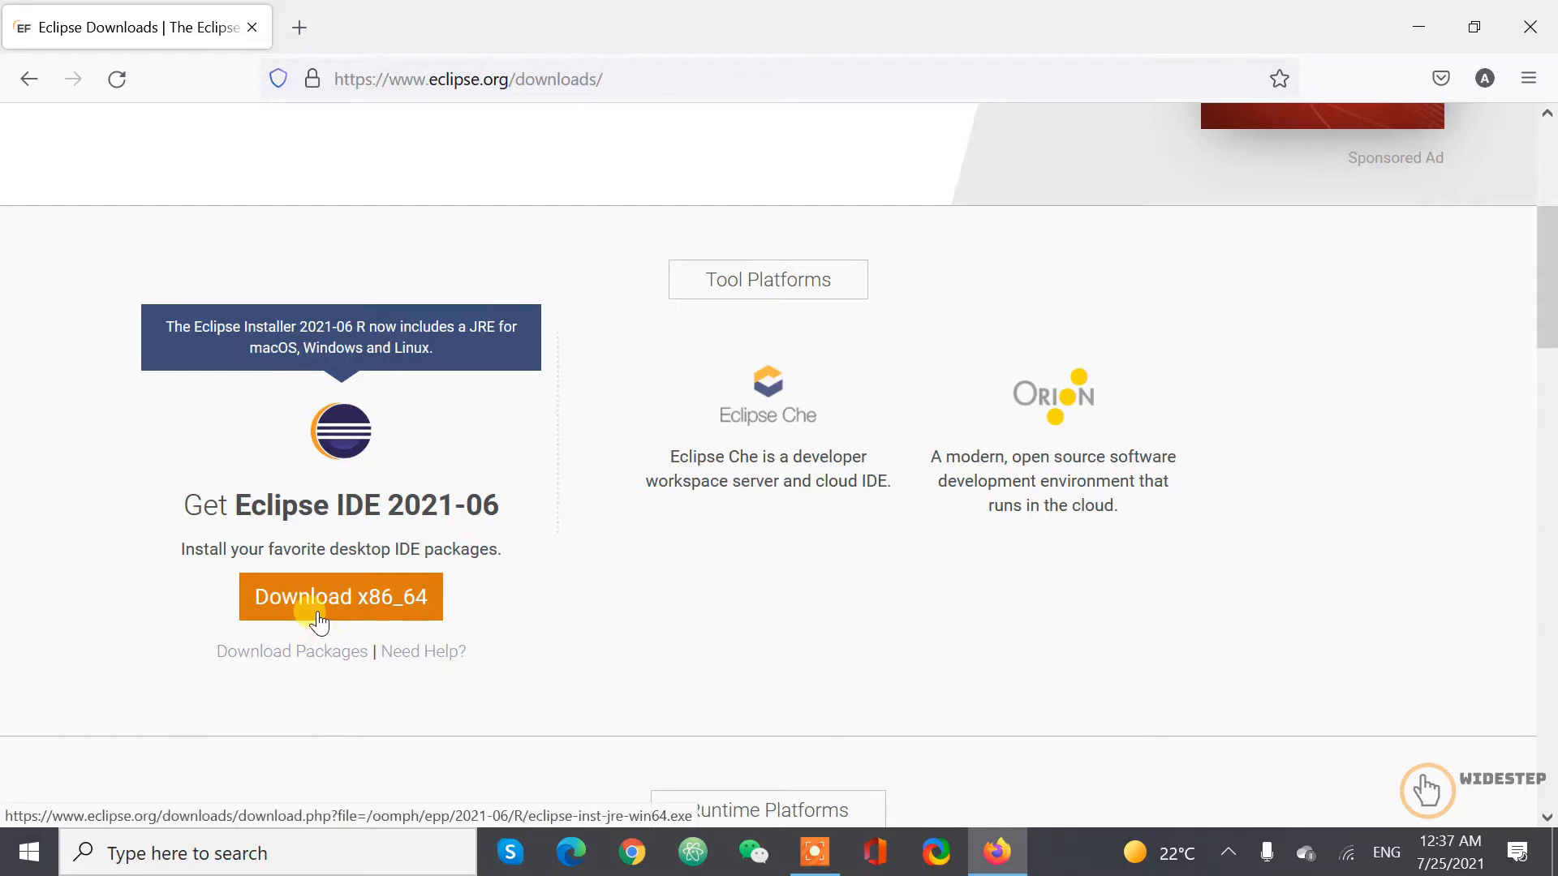
{"action": "left_click", "coordinate": [362, 620]}
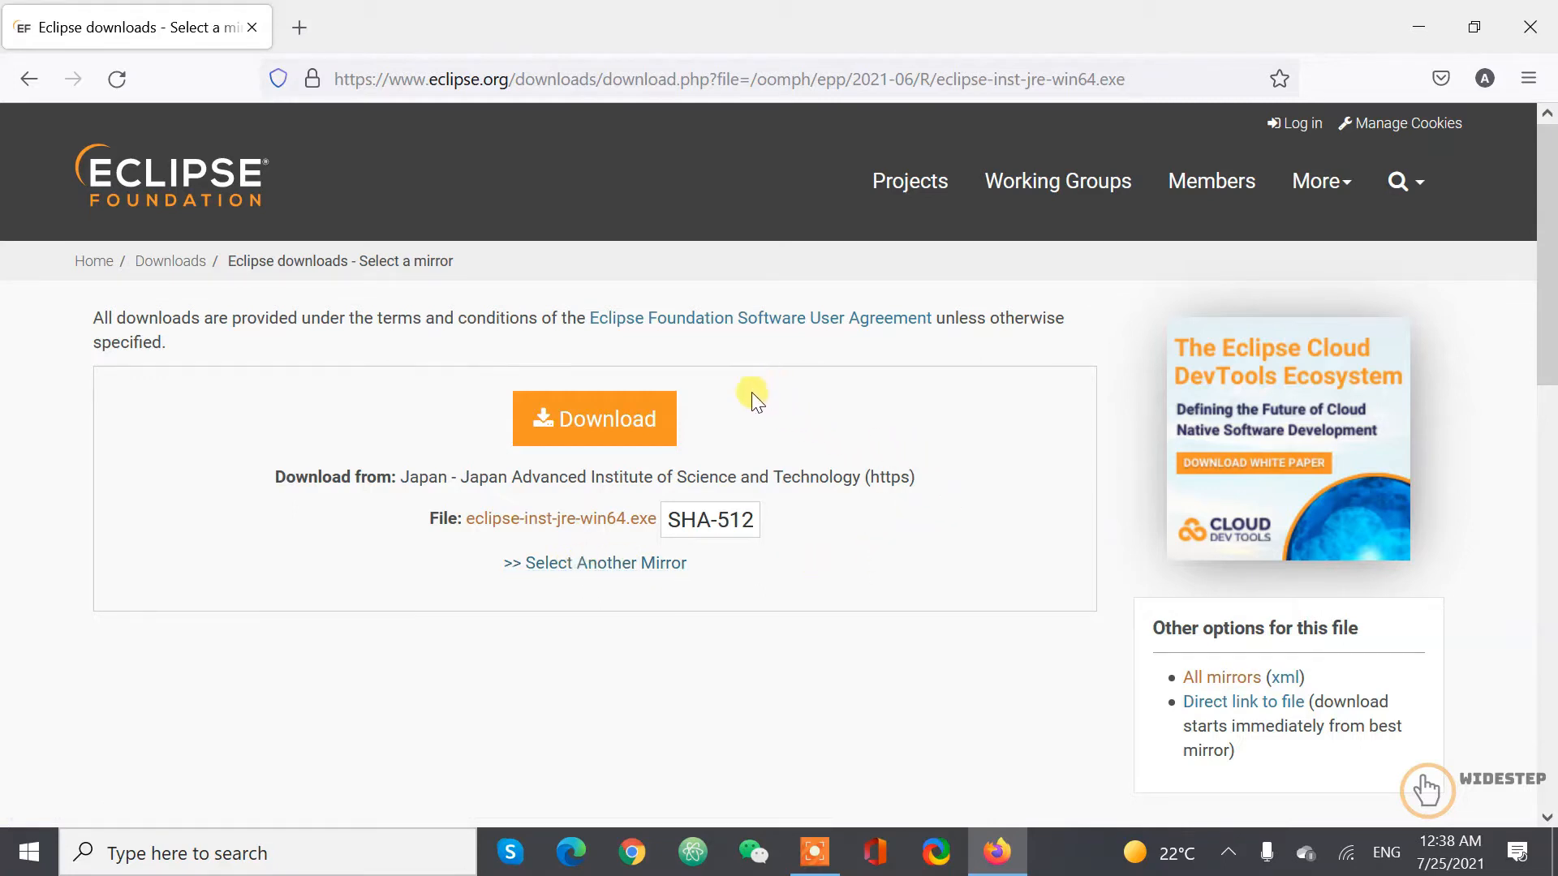
{"action": "left_click", "coordinate": [595, 421]}
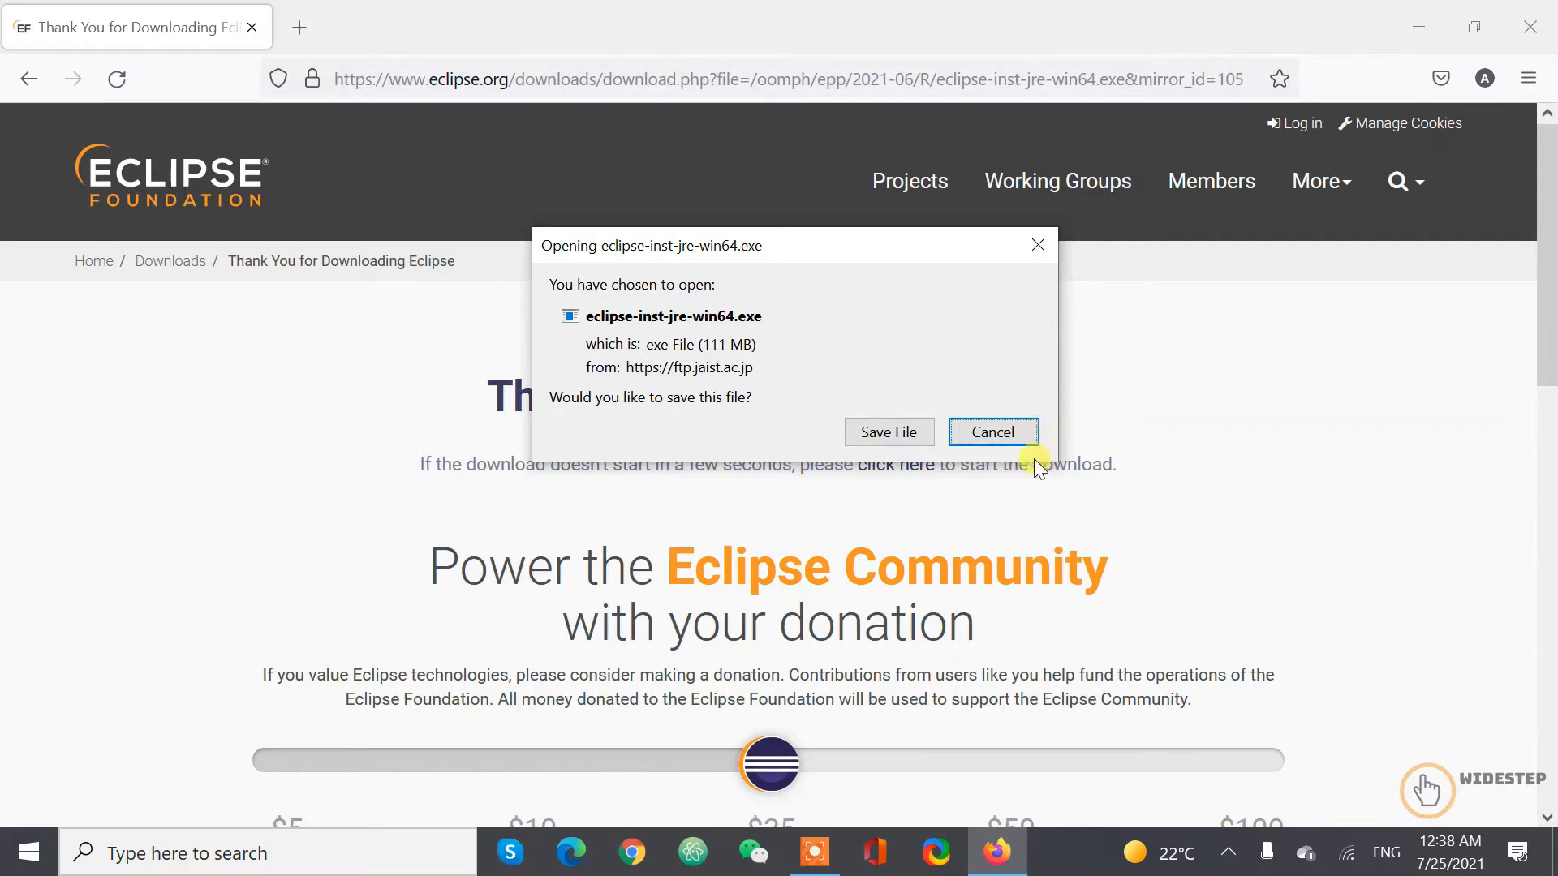
{"action": "left_click", "coordinate": [985, 433]}
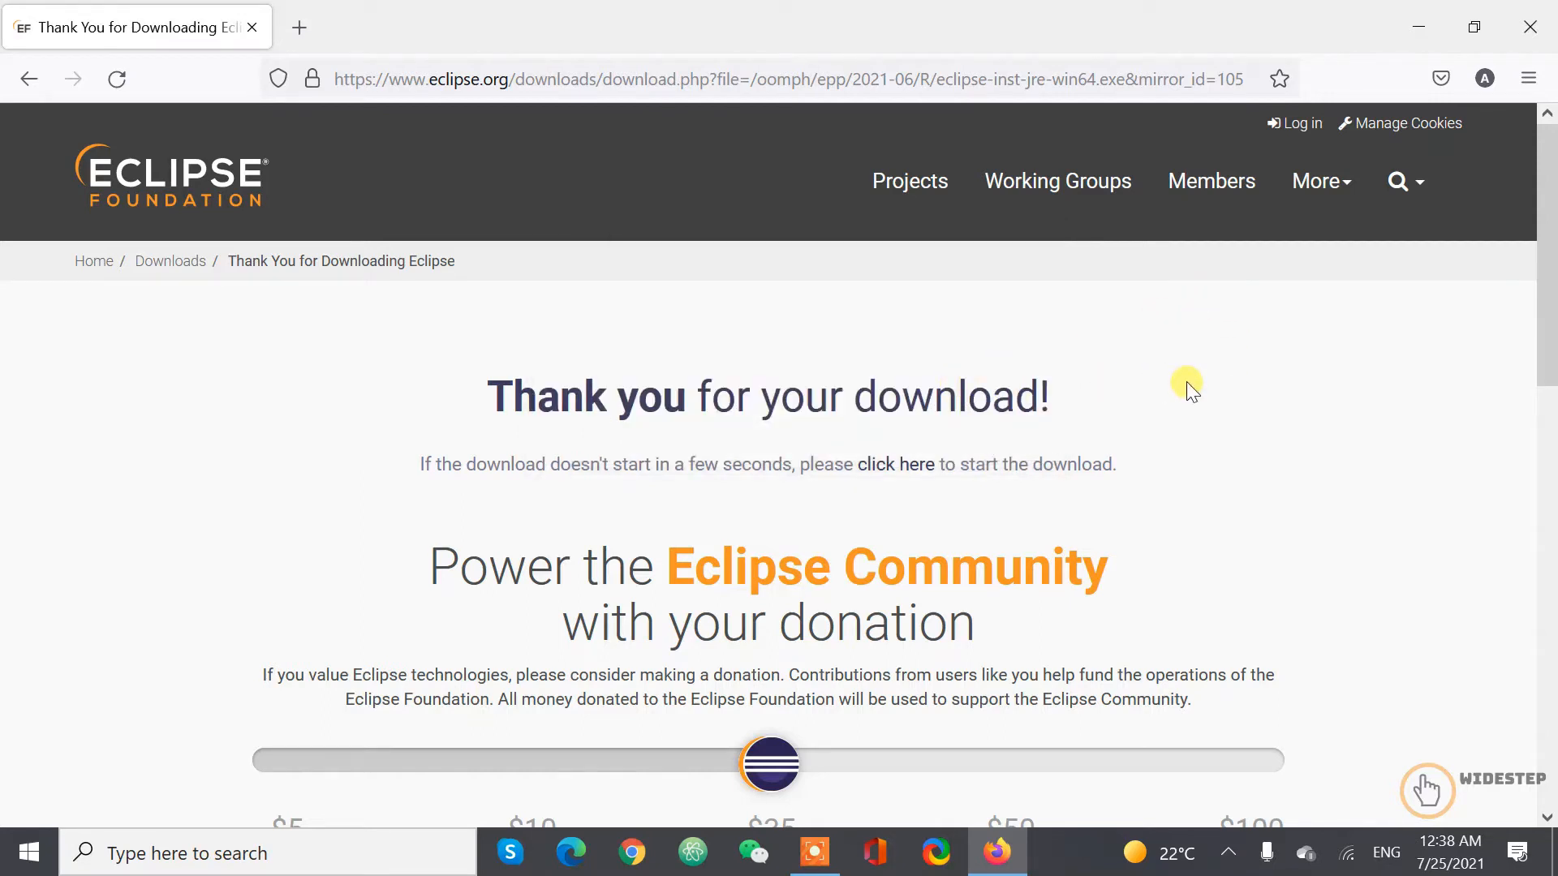
Step: Review the donation section and its suggested amount on the download thank-you page
{"action": "scroll", "coordinate": [1186, 381], "scroll_direction": "down", "scroll_amount": 2}
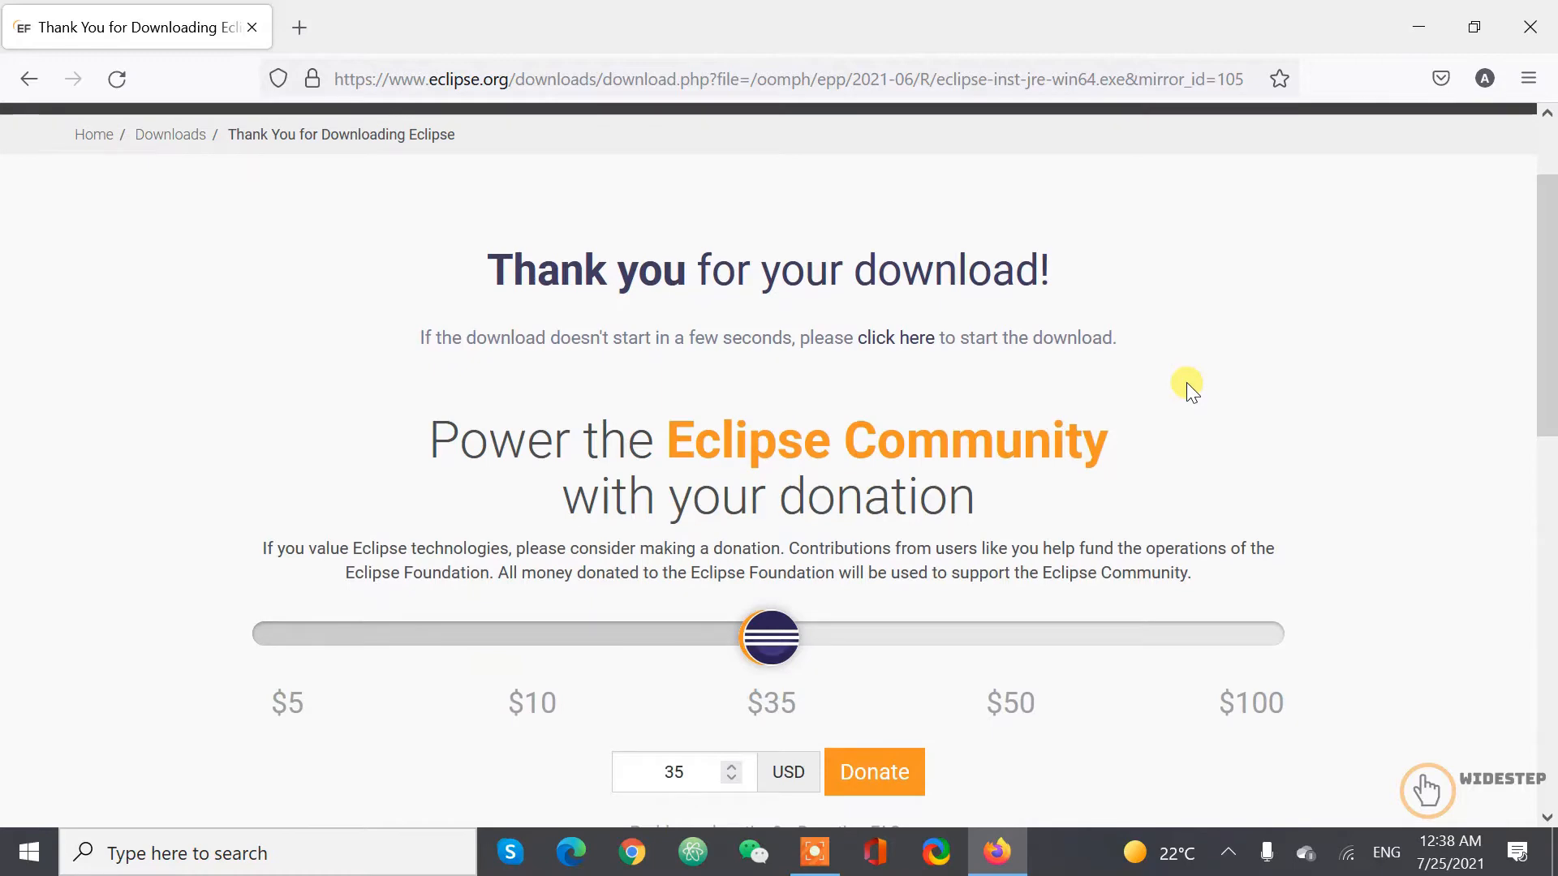
{"action": "scroll", "coordinate": [1186, 382], "scroll_direction": "down", "scroll_amount": 2}
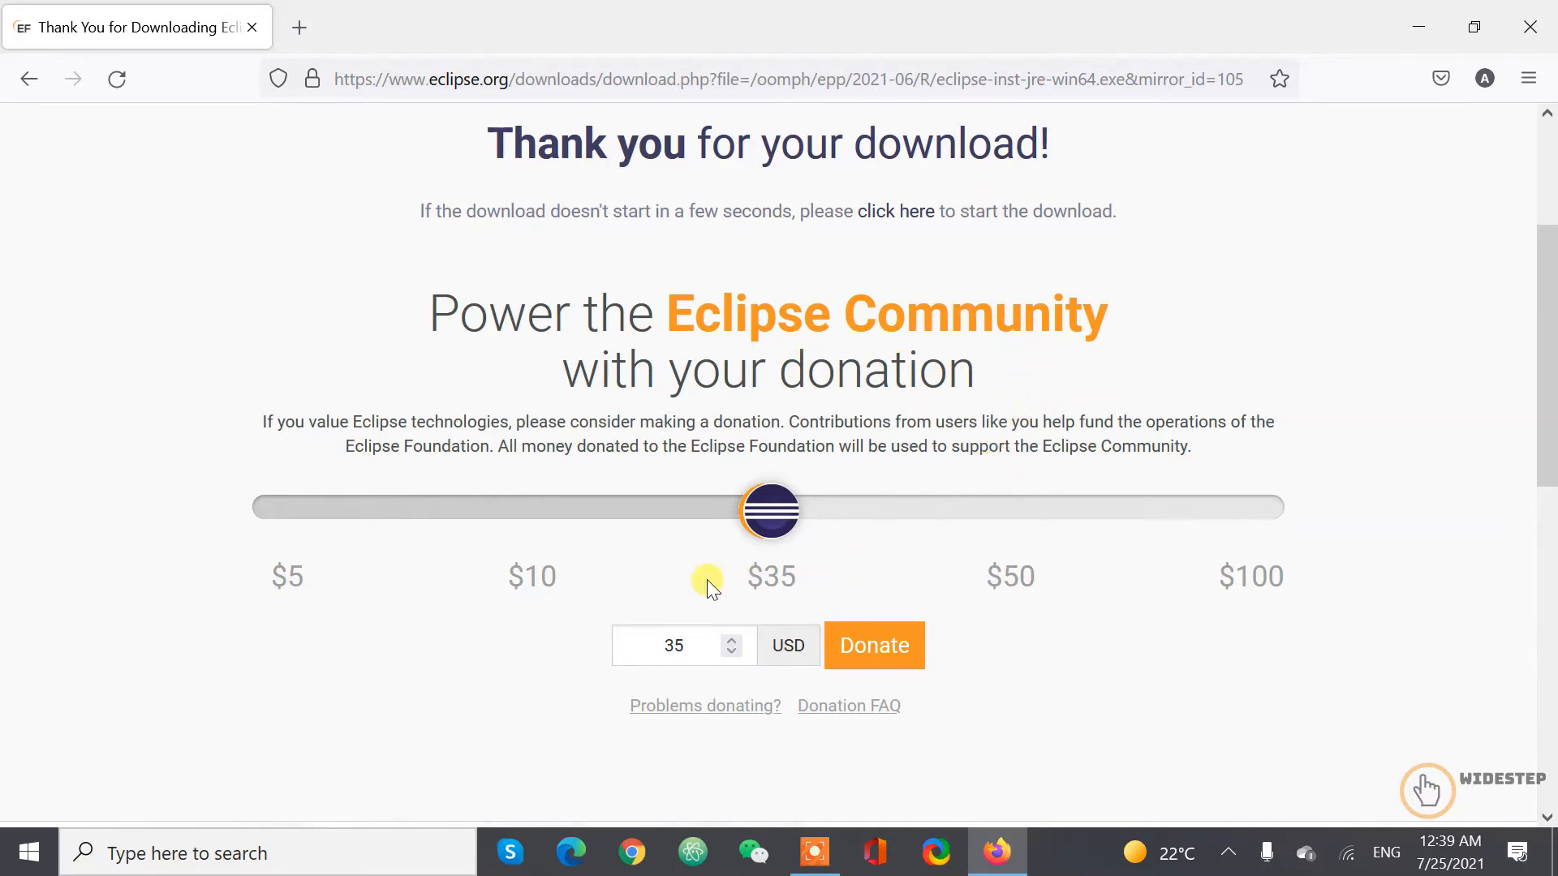
{"action": "left_click_drag", "start_coordinate": [677, 645], "coordinate": [629, 641]}
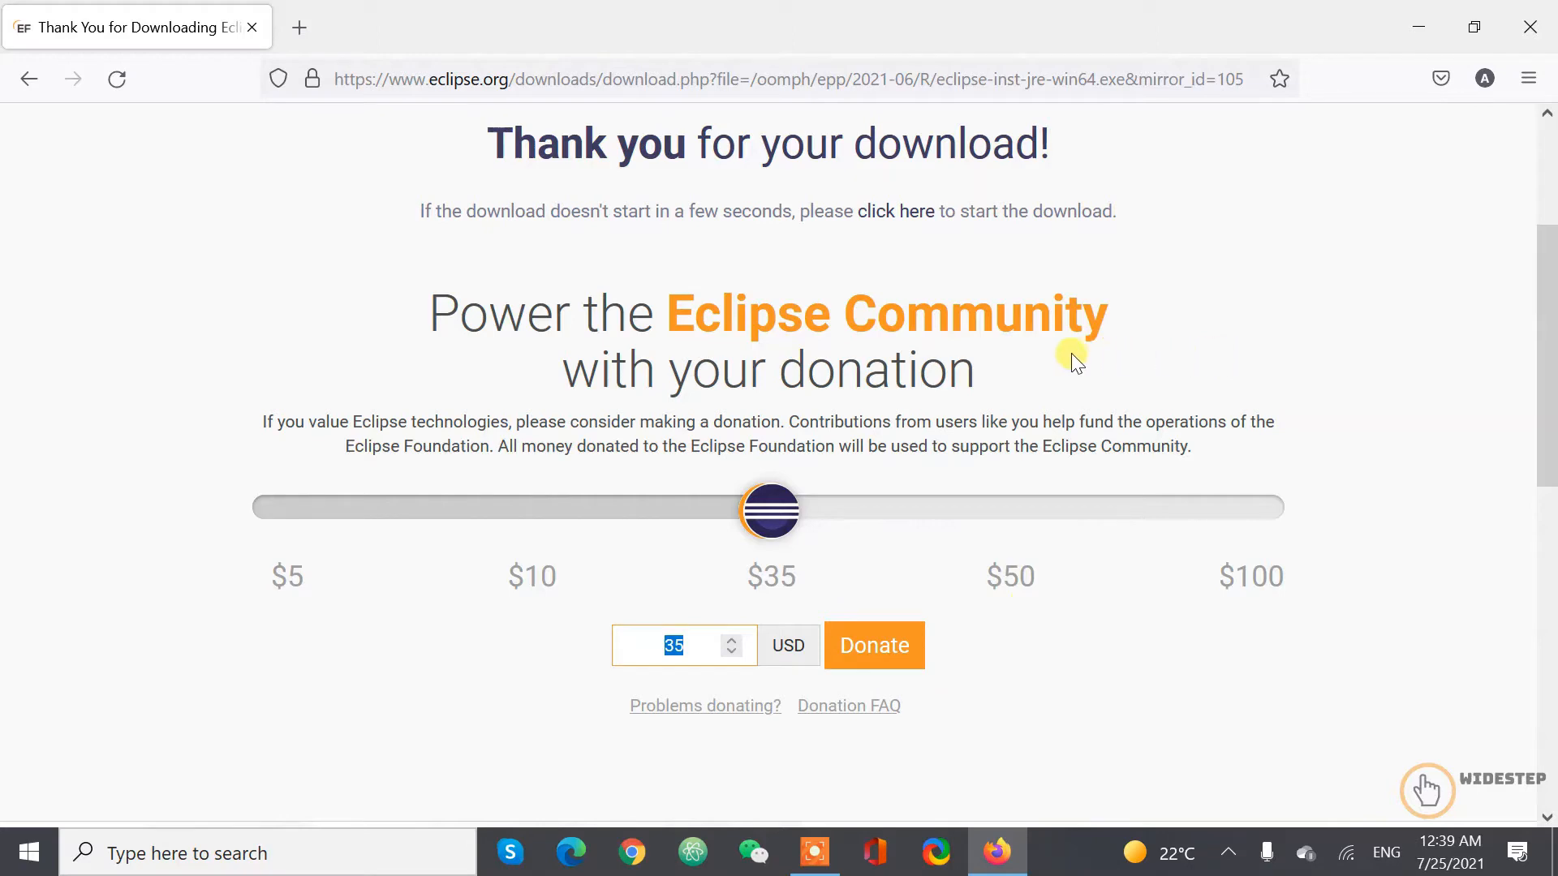
{"action": "scroll", "coordinate": [1215, 408], "scroll_direction": "up", "scroll_amount": 2}
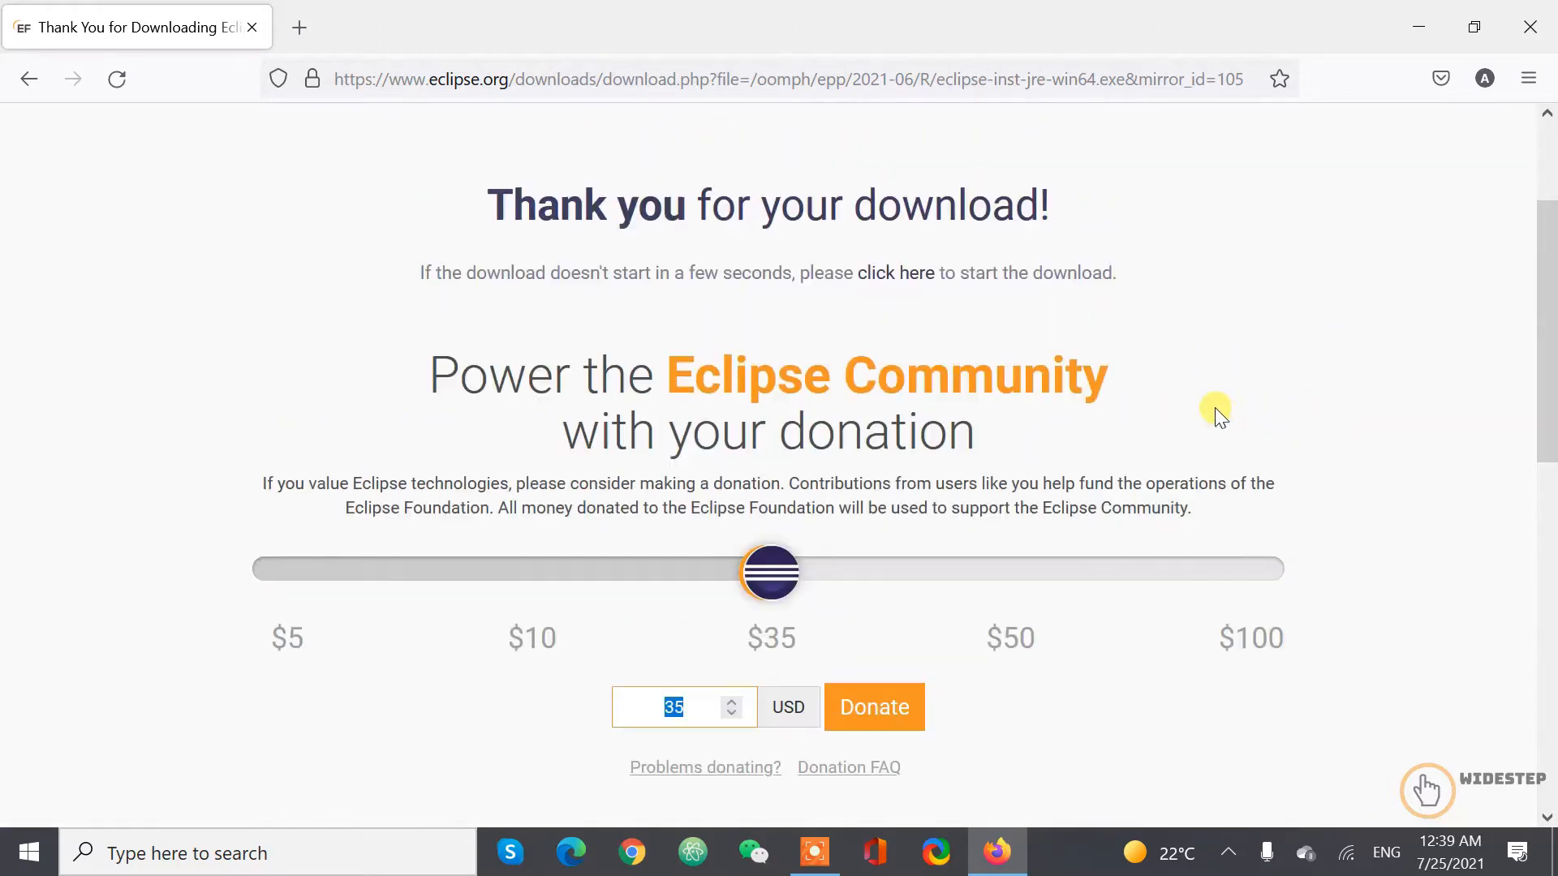
{"action": "scroll", "coordinate": [1214, 408], "scroll_direction": "up", "scroll_amount": 2}
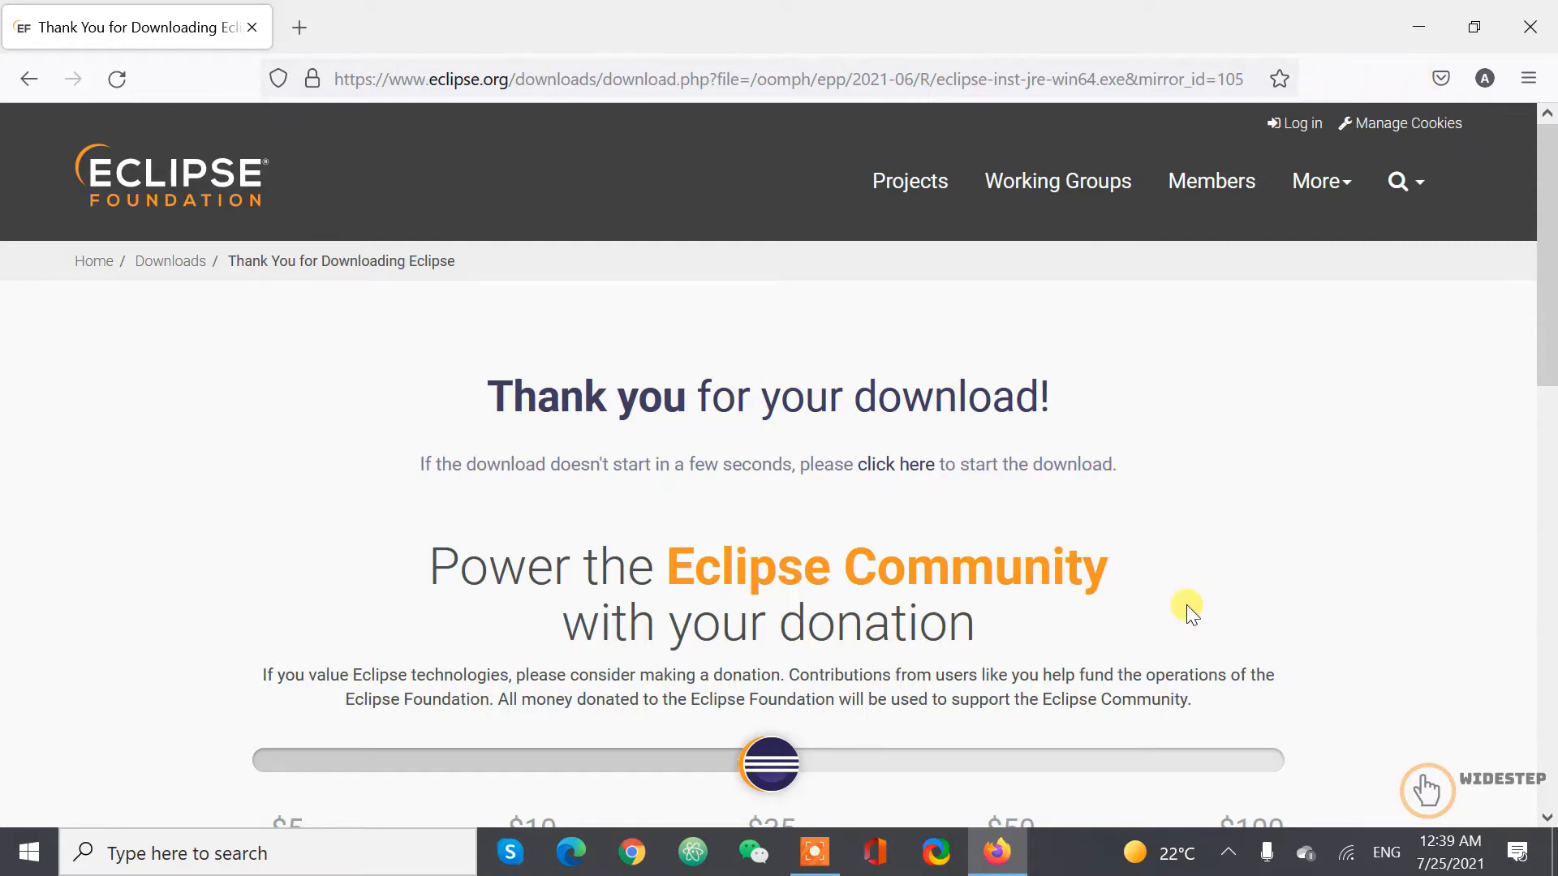
Step: Switch to File Explorer and show the Downloads folder in a maximized window
{"action": "key", "text": "super+r"}
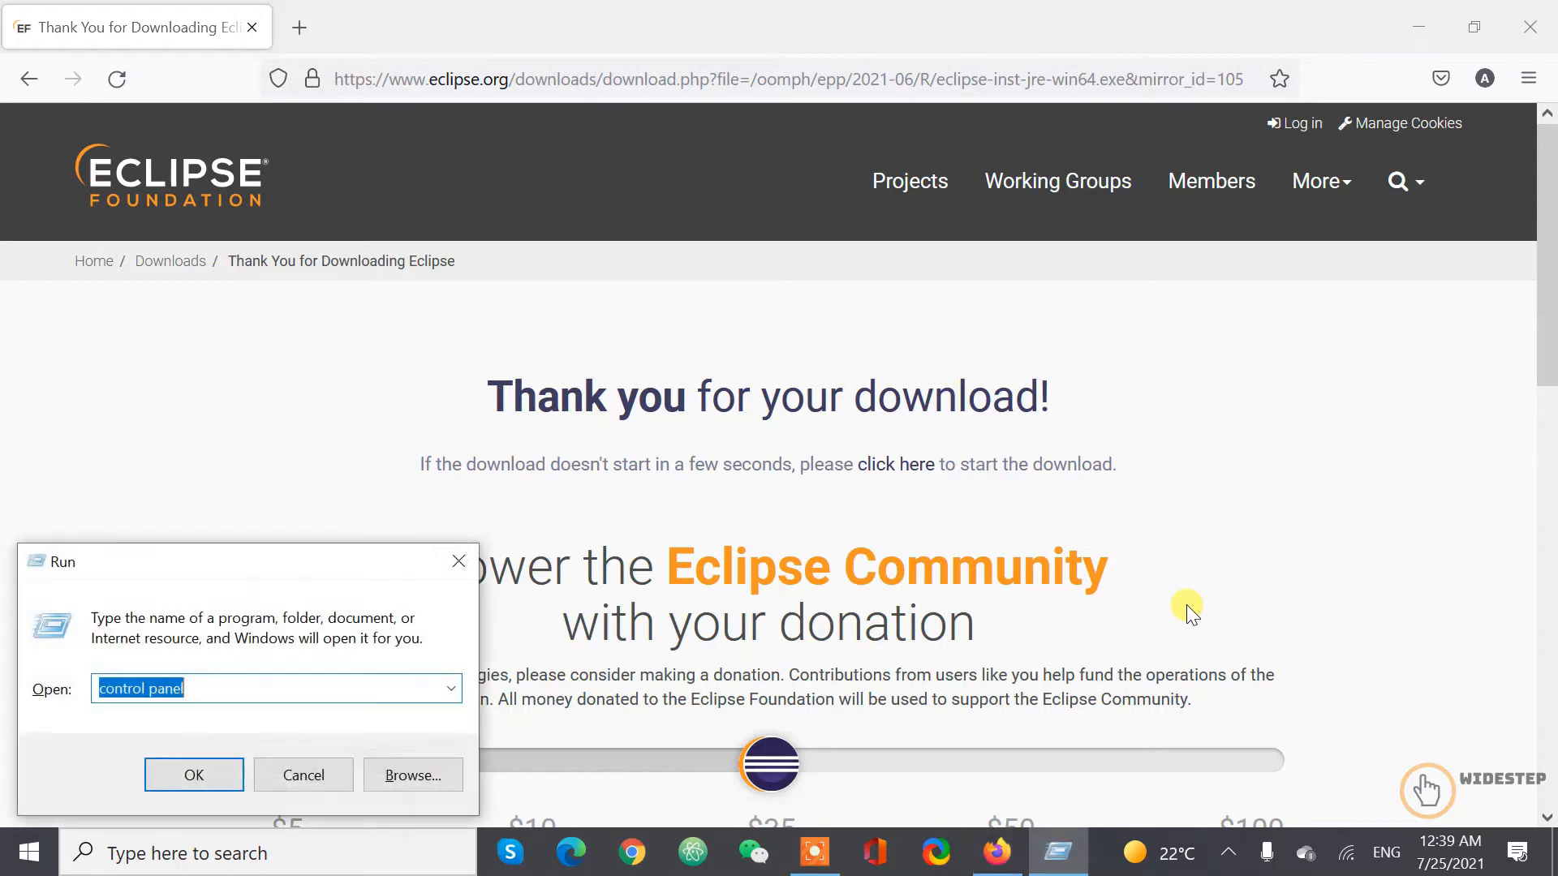
{"action": "type", "text": "expl"}
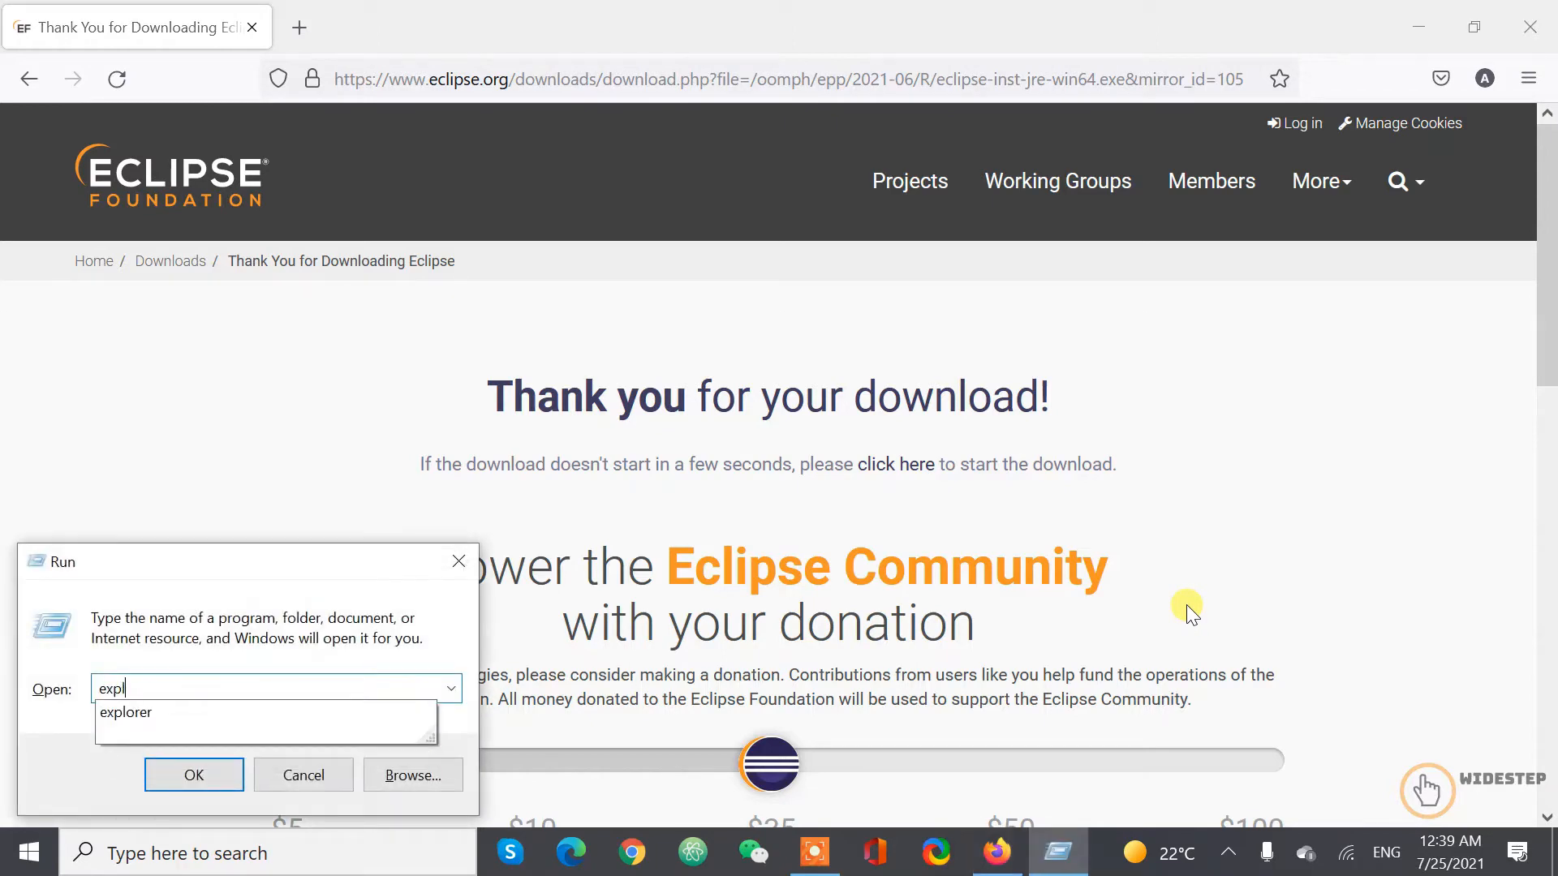
{"action": "type", "text": "orere"}
{"action": "key", "text": "Return"}
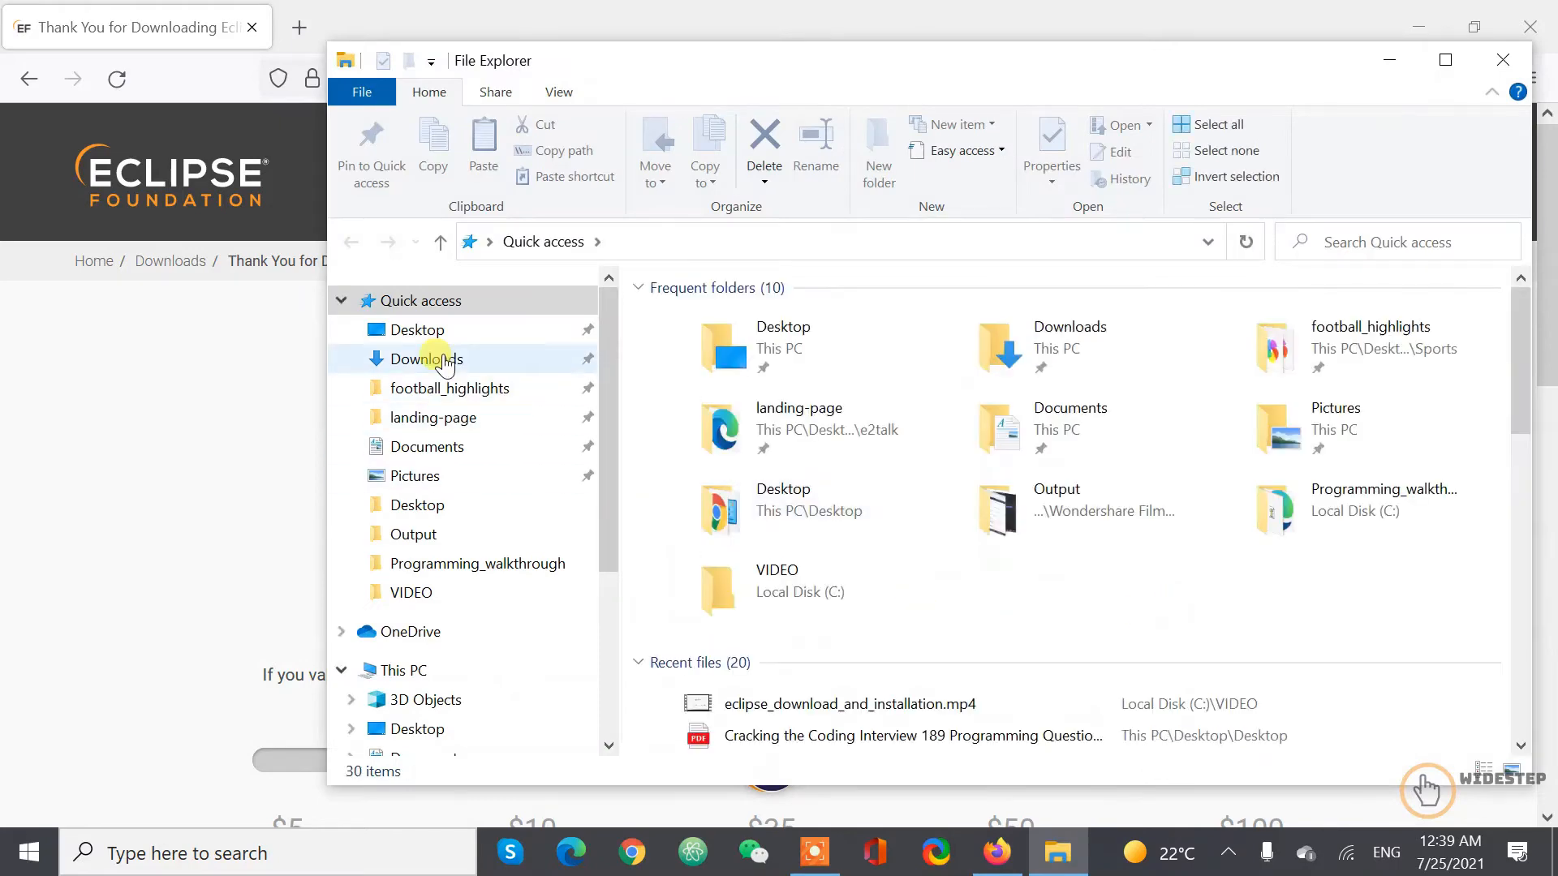
{"action": "left_click", "coordinate": [444, 360]}
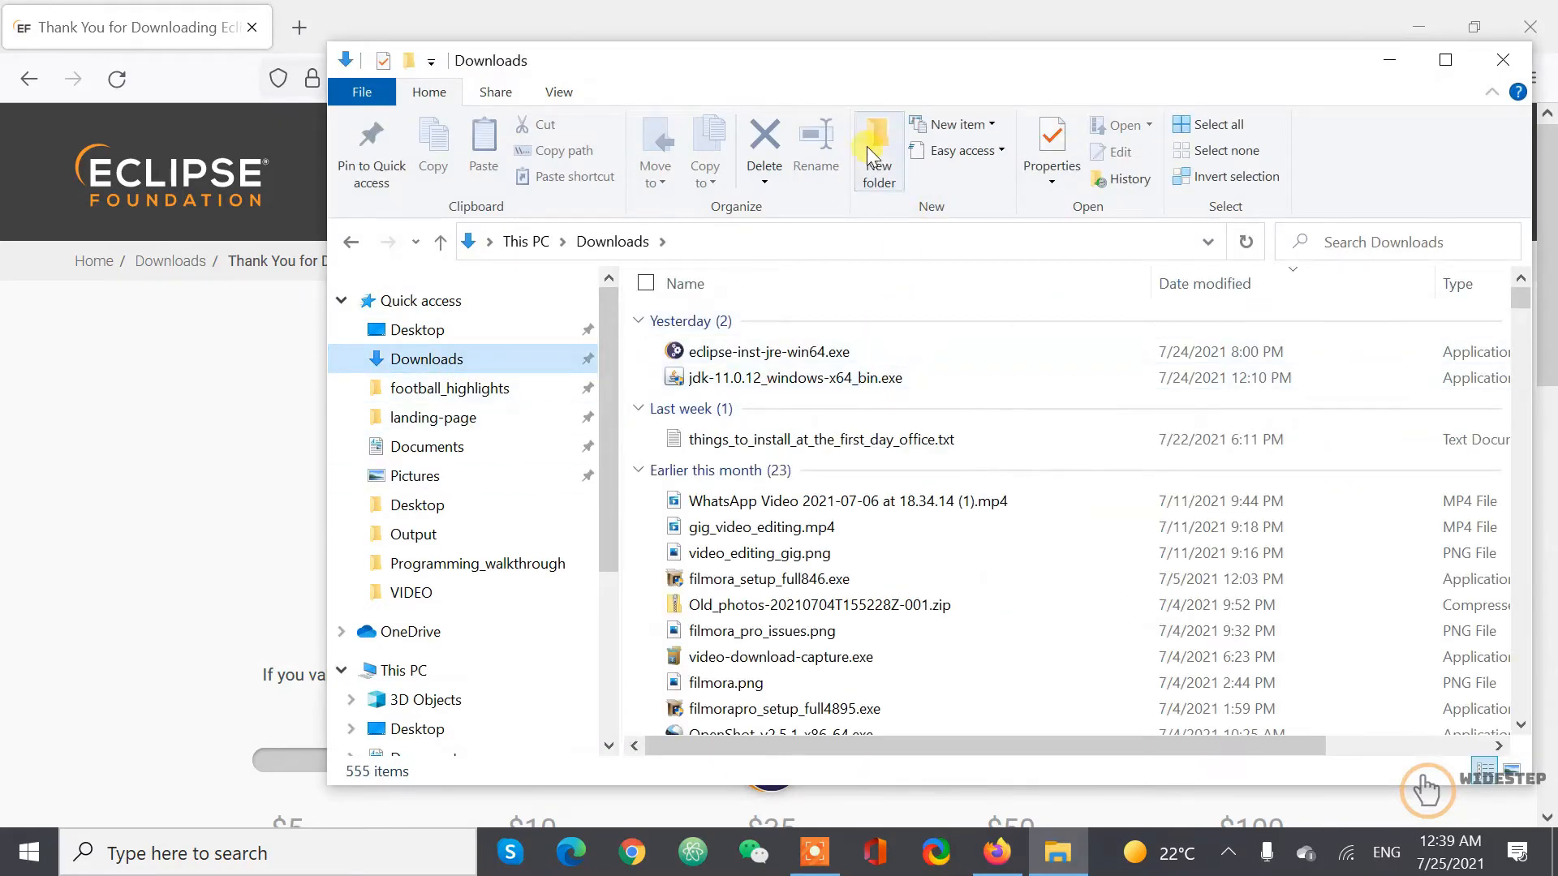
{"action": "left_click_drag", "start_coordinate": [869, 63], "coordinate": [782, 2]}
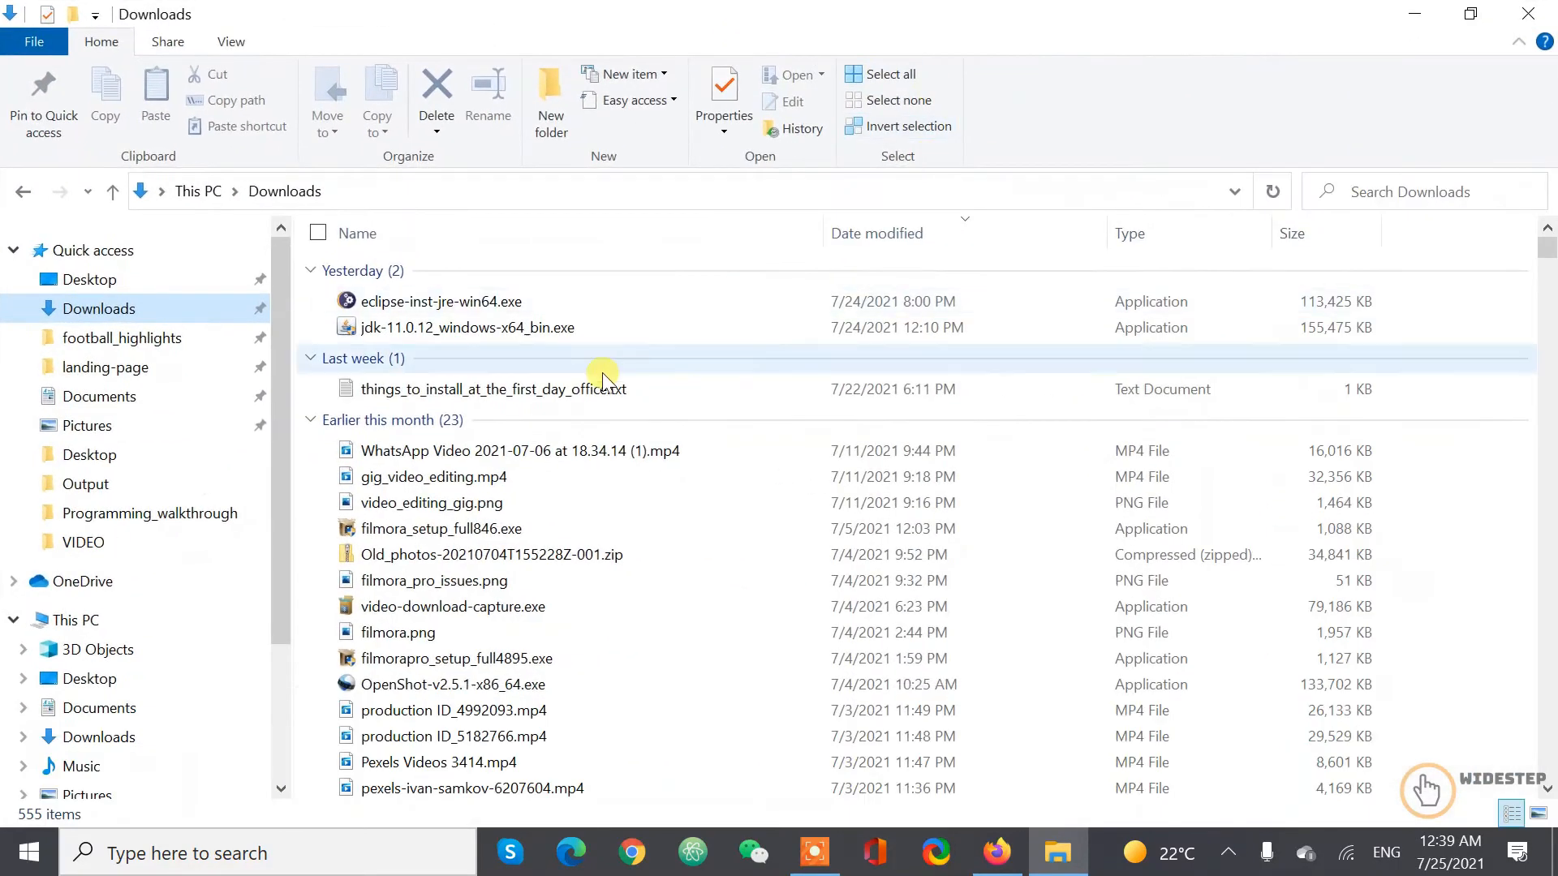
Step: Run eclipse-inst-jre-win64.exe from the Downloads folder, minimize File Explorer and bring the installer window to the front
{"action": "double_click", "coordinate": [550, 305]}
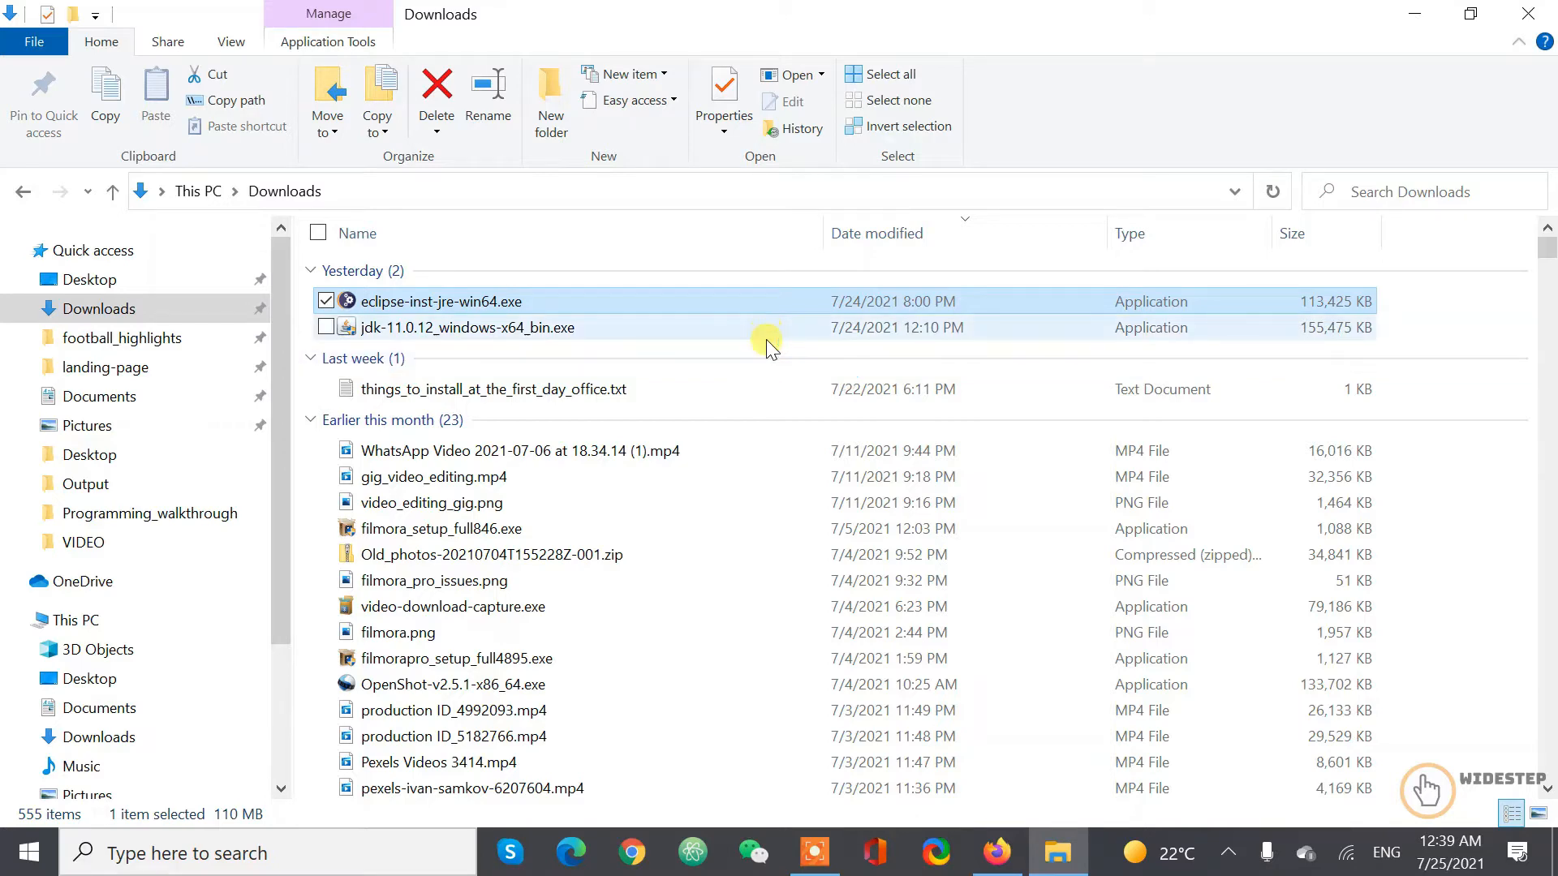
{"action": "left_click", "coordinate": [1415, 16]}
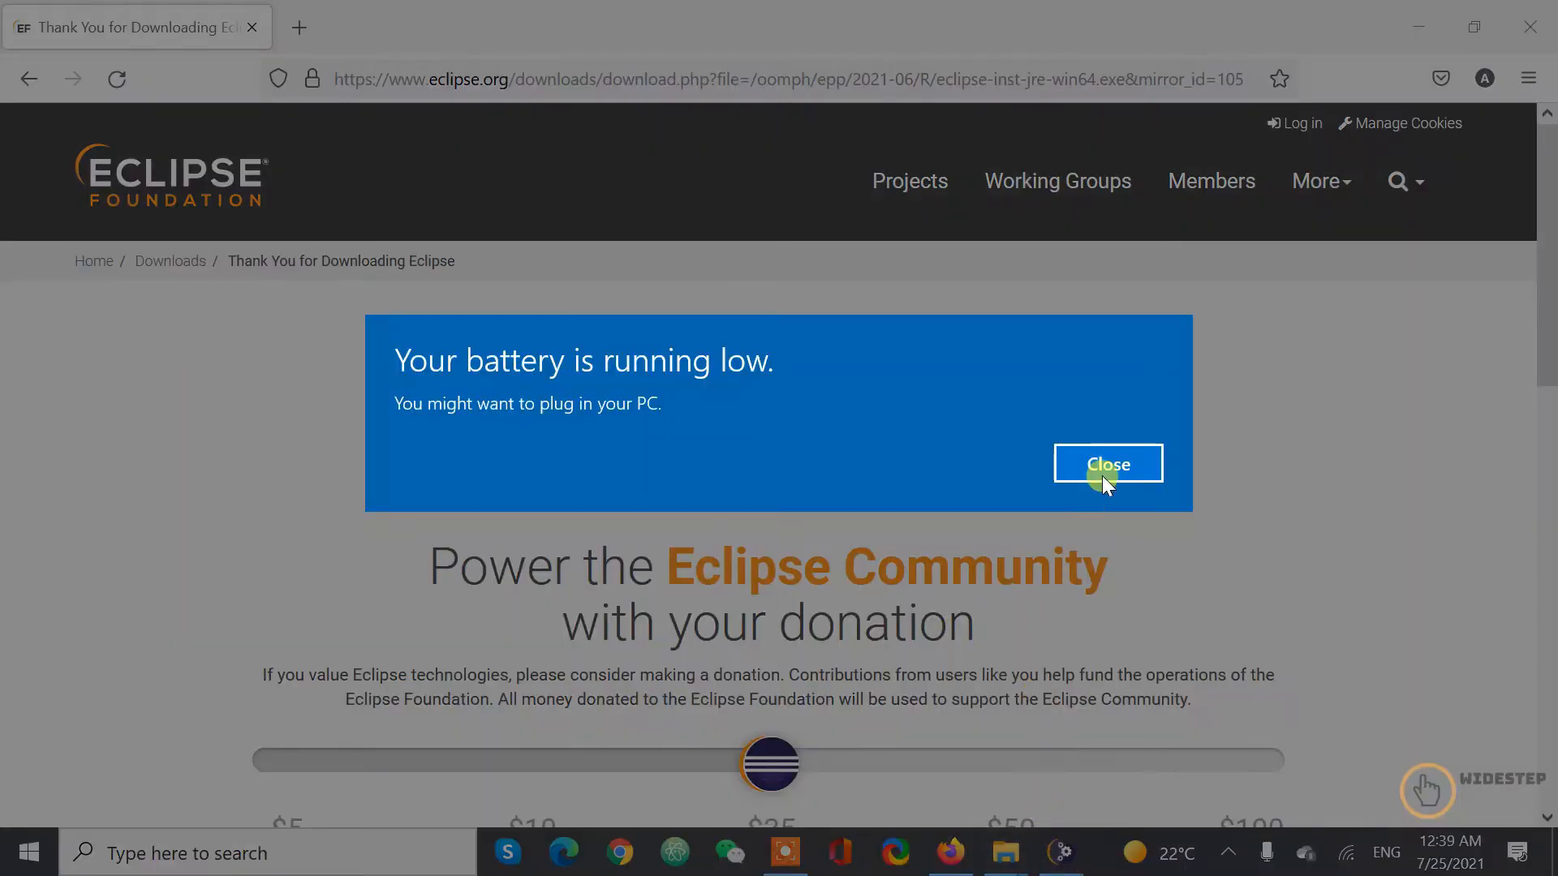
{"action": "left_click", "coordinate": [1105, 475]}
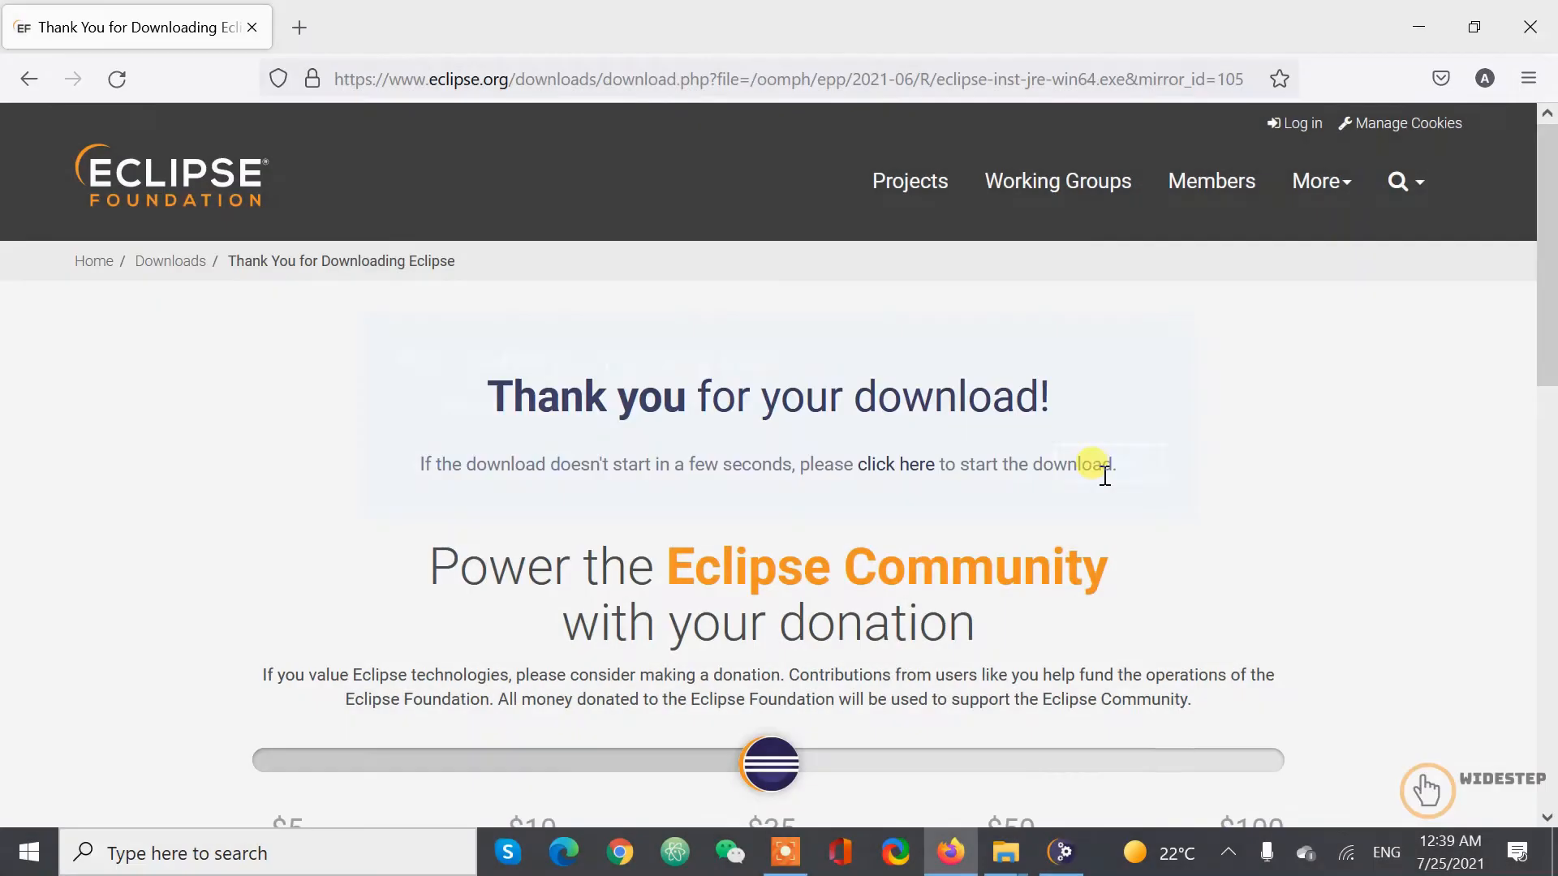
{"action": "left_click", "coordinate": [1062, 850]}
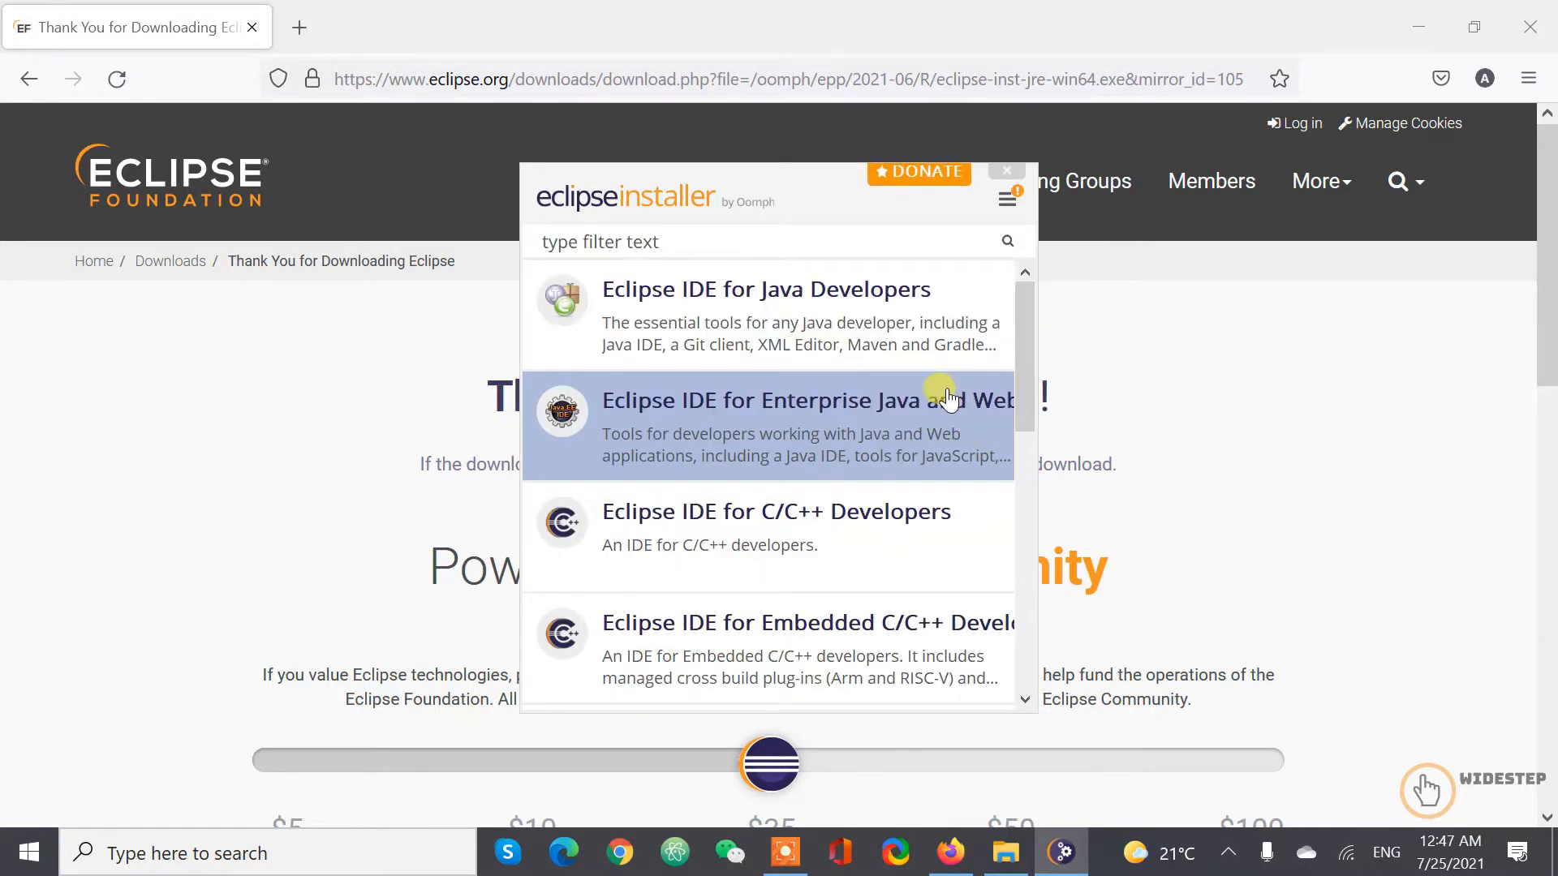
Step: Examine the list of Eclipse IDE packages offered by the installer
{"action": "scroll", "coordinate": [971, 329], "scroll_direction": "down", "scroll_amount": 1}
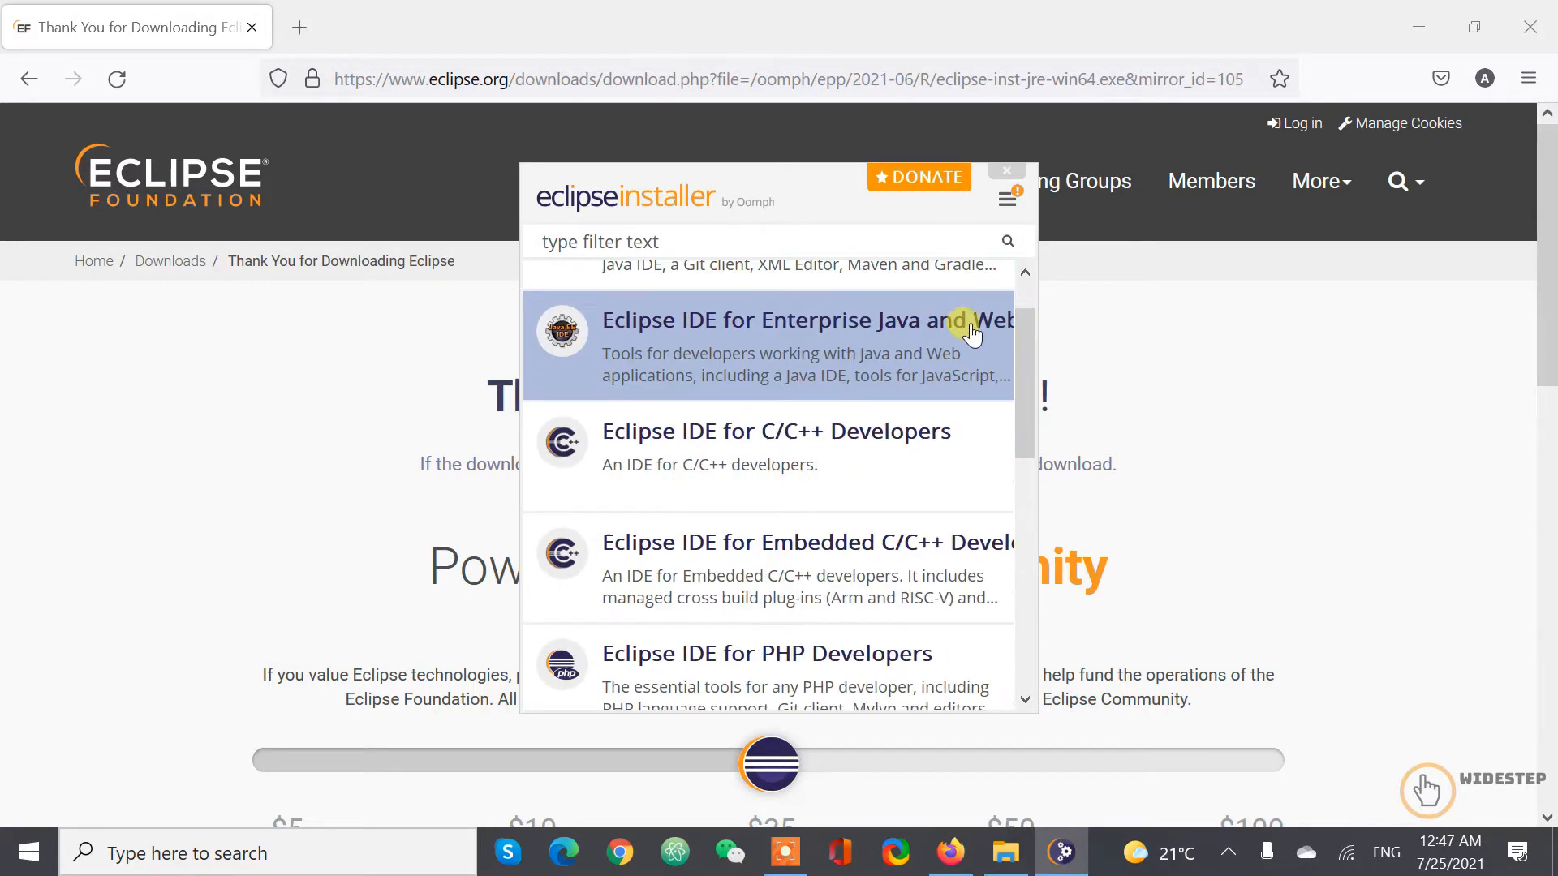
{"action": "scroll", "coordinate": [957, 339], "scroll_direction": "down", "scroll_amount": 2}
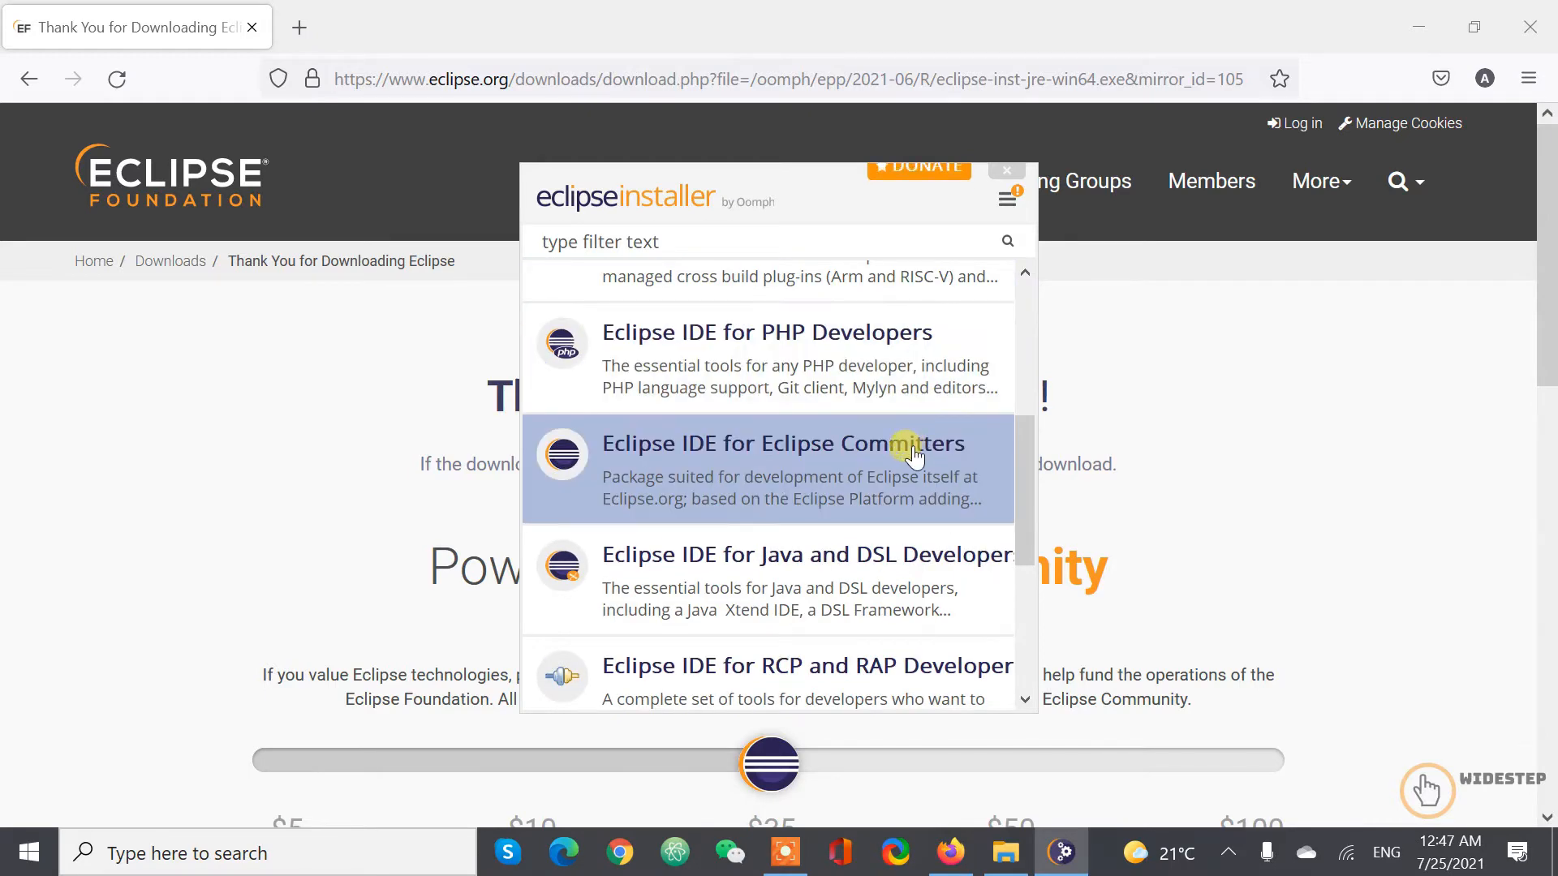
{"action": "scroll", "coordinate": [898, 454], "scroll_direction": "down", "scroll_amount": 4}
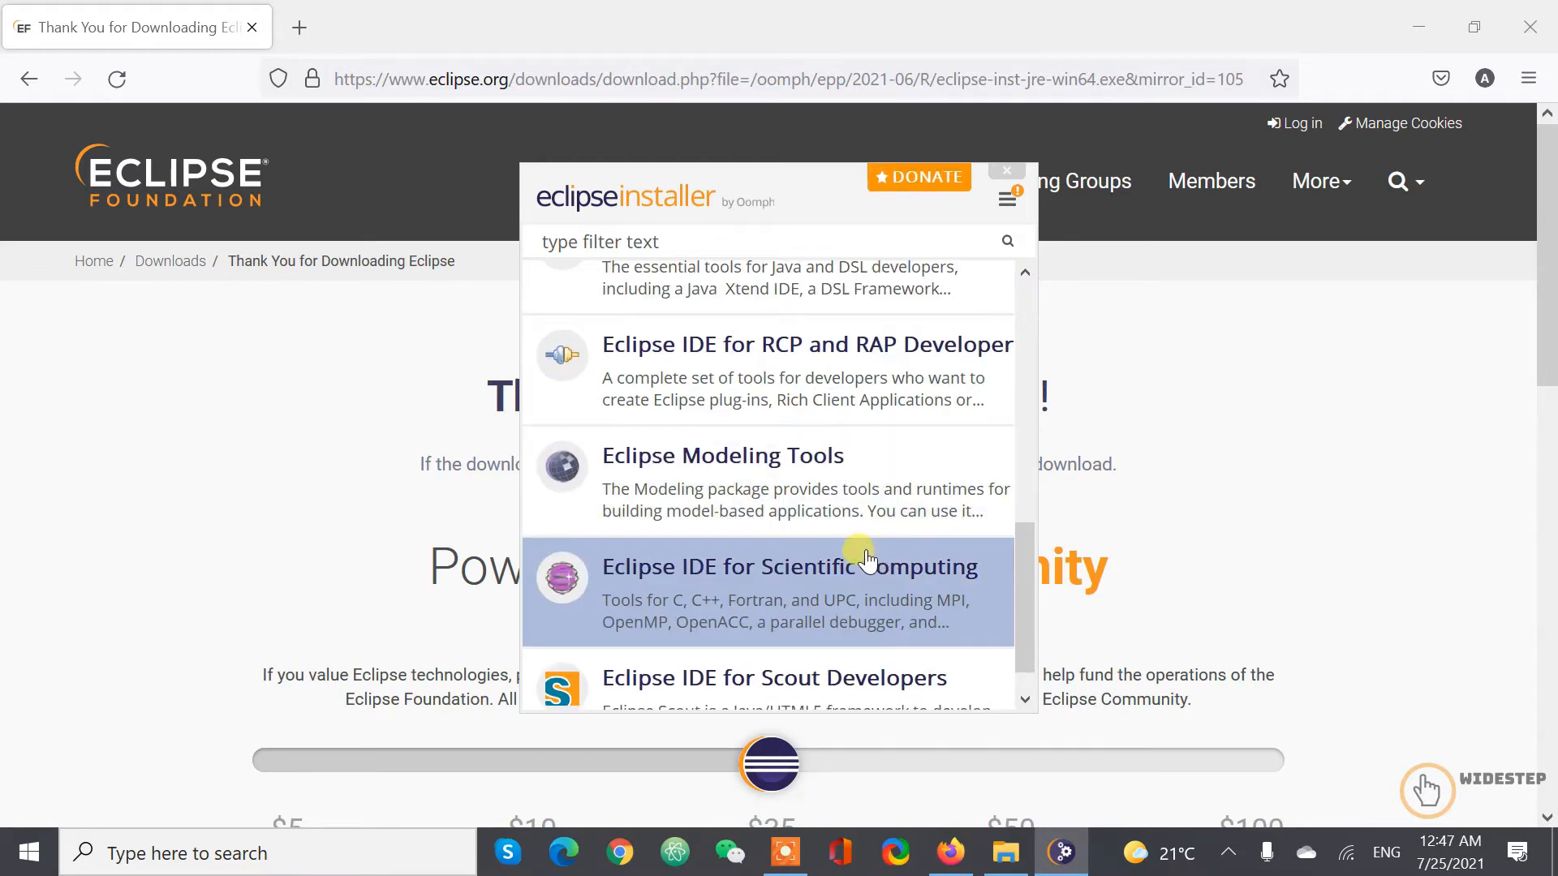
{"action": "scroll", "coordinate": [868, 557], "scroll_direction": "up", "scroll_amount": 1}
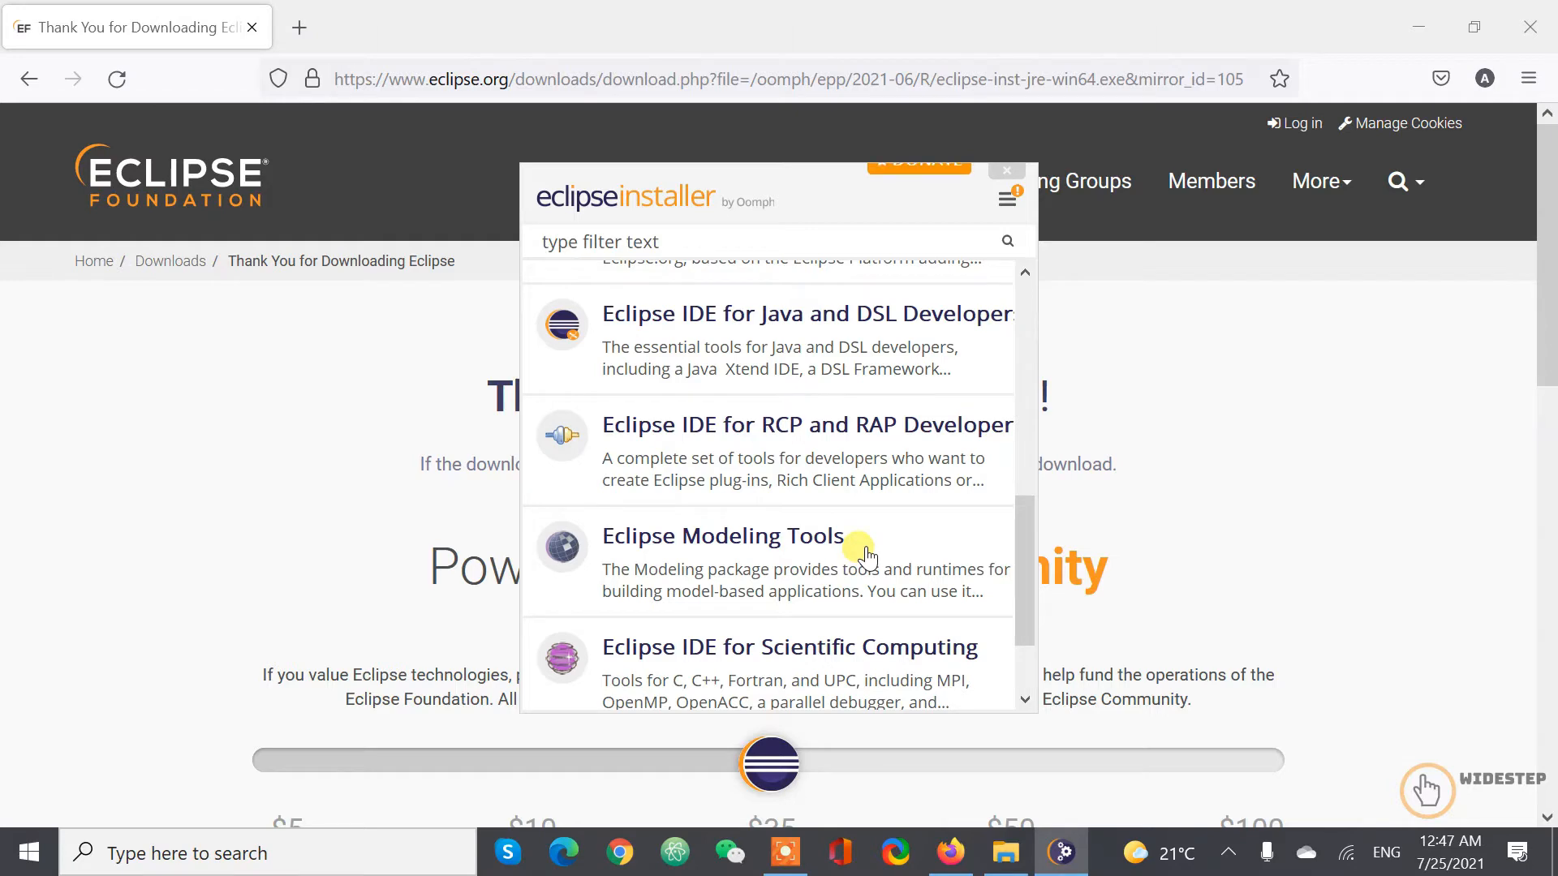
{"action": "scroll", "coordinate": [866, 557], "scroll_direction": "up", "scroll_amount": 3}
{"action": "scroll", "coordinate": [867, 552], "scroll_direction": "up", "scroll_amount": 5}
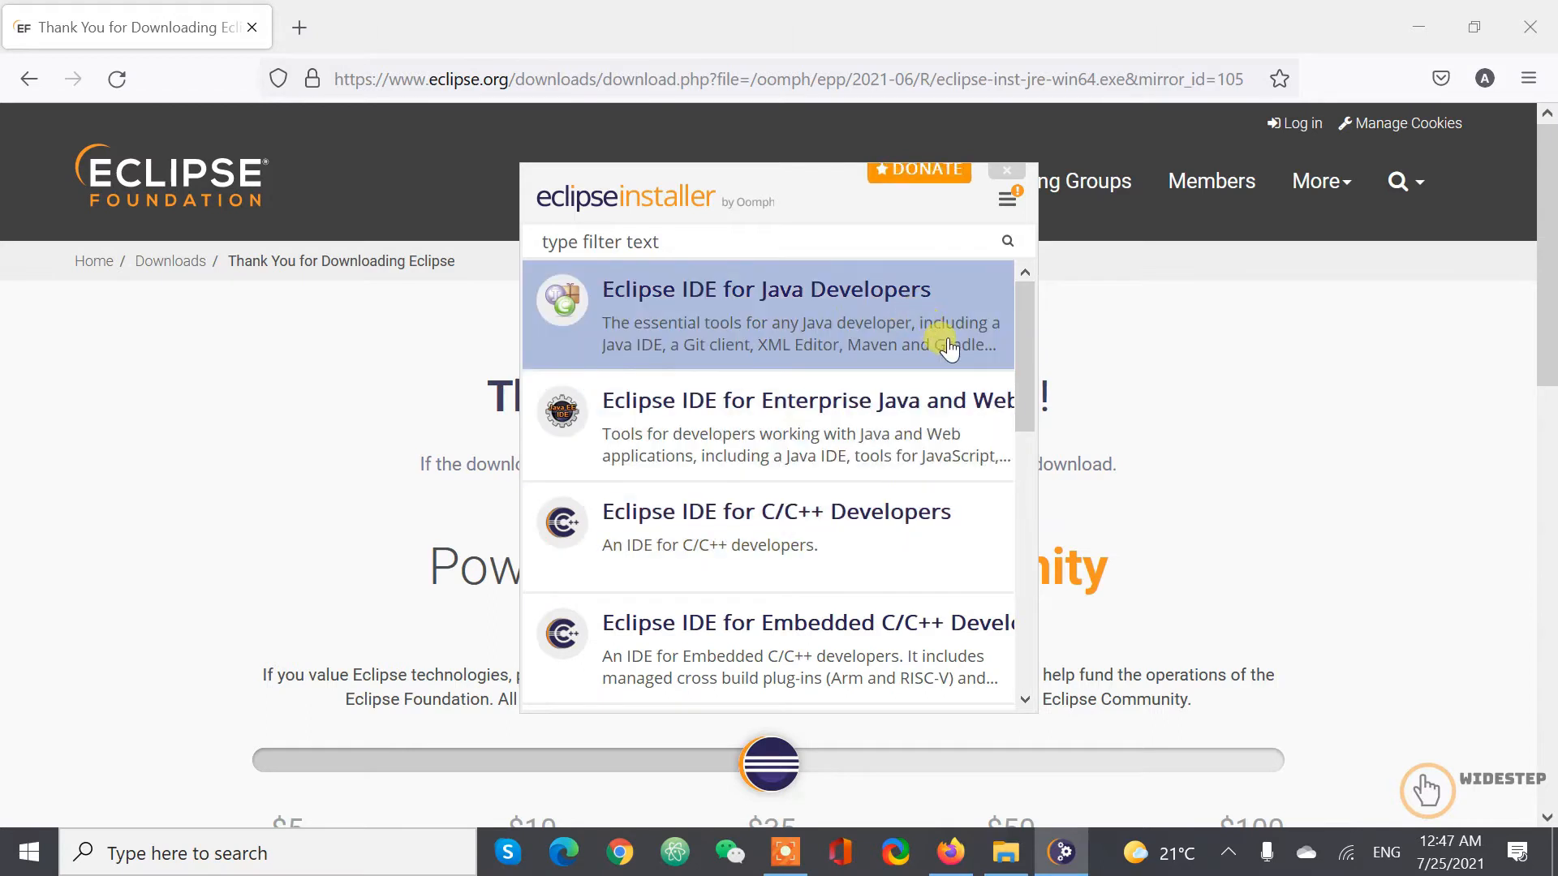
{"action": "scroll", "coordinate": [923, 436], "scroll_direction": "down", "scroll_amount": 1}
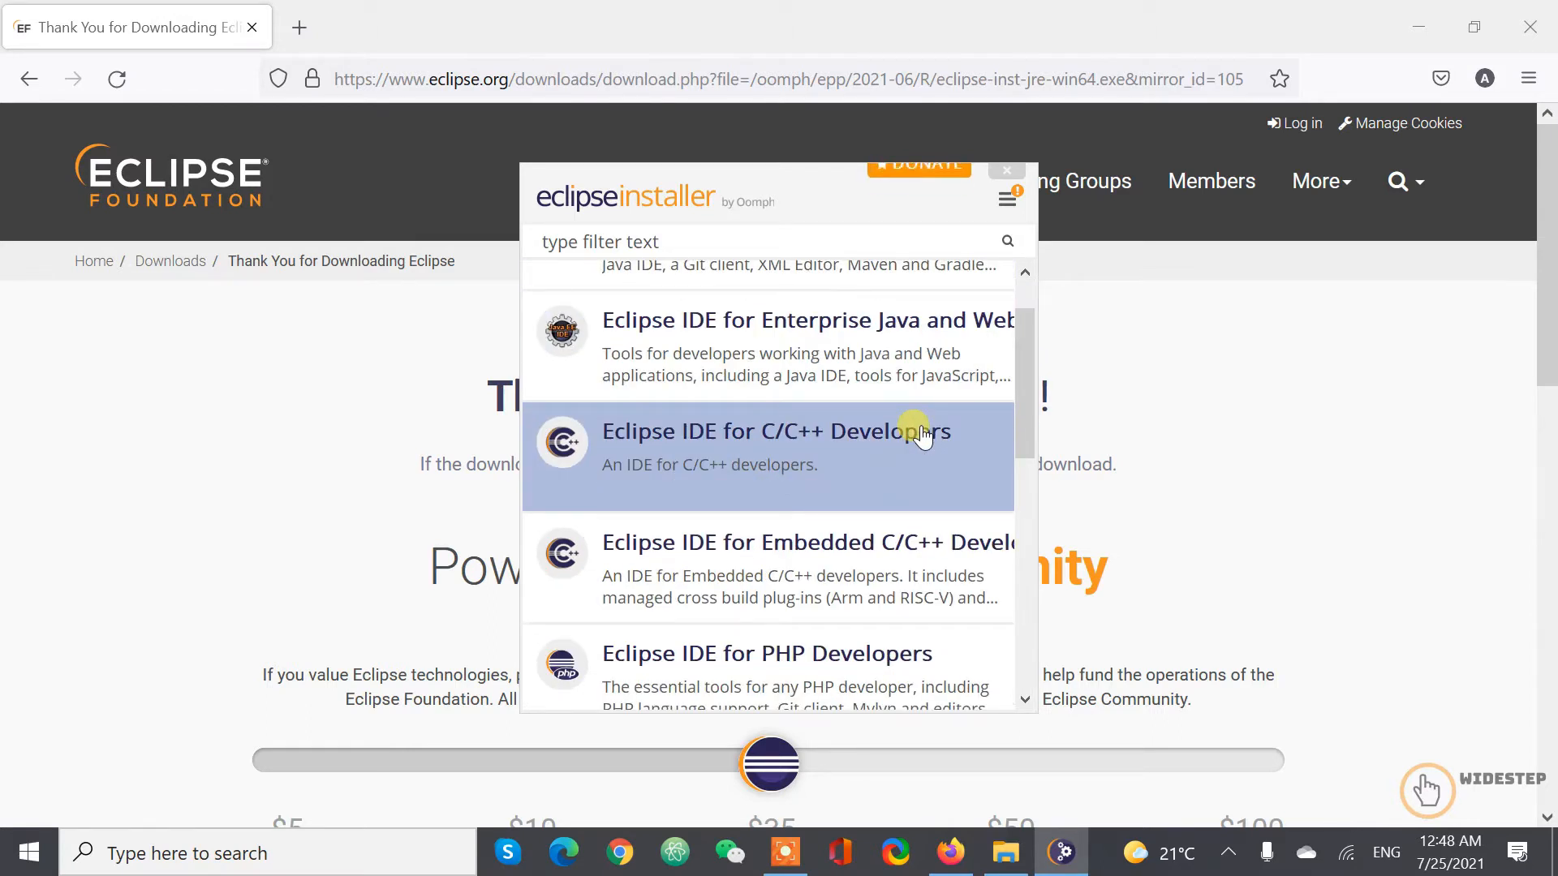
{"action": "scroll", "coordinate": [924, 435], "scroll_direction": "down", "scroll_amount": 2}
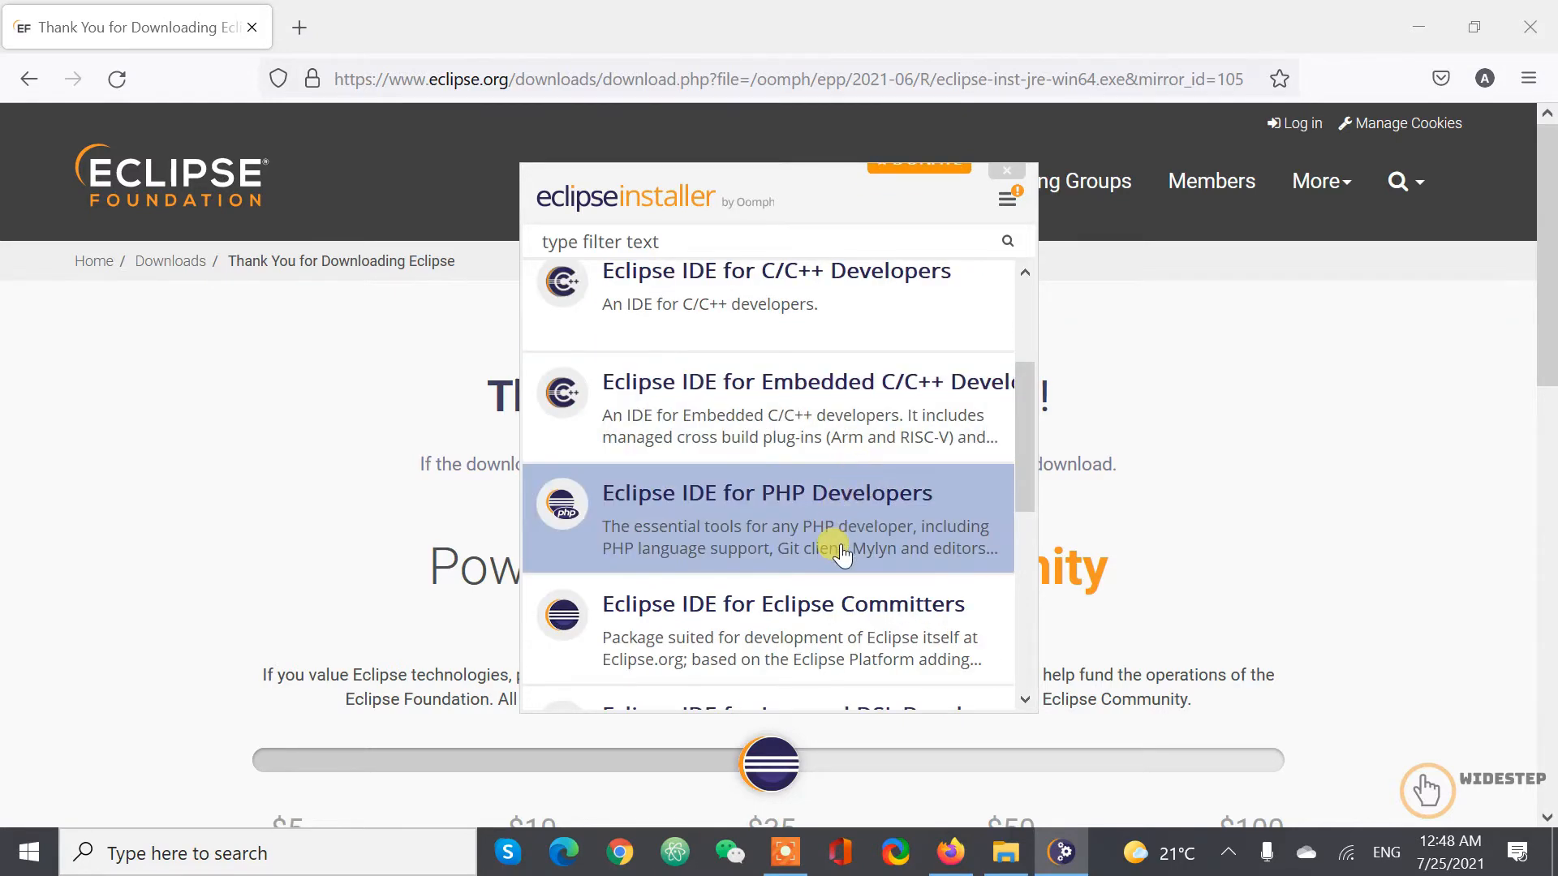
{"action": "scroll", "coordinate": [836, 546], "scroll_direction": "up", "scroll_amount": 2}
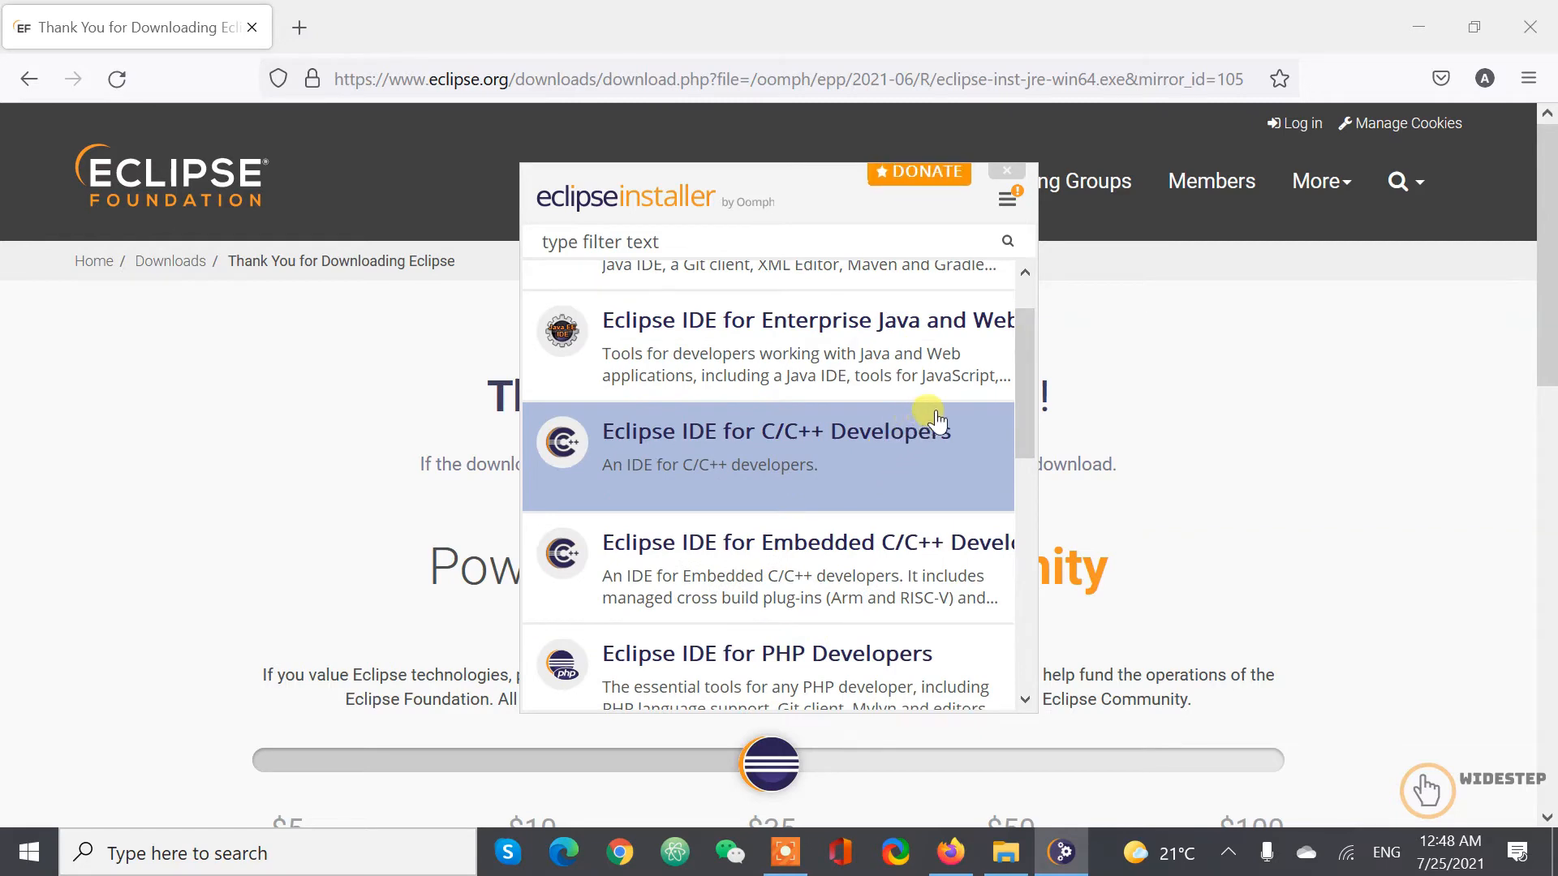
{"action": "scroll", "coordinate": [941, 446], "scroll_direction": "down", "scroll_amount": 5}
{"action": "scroll", "coordinate": [949, 474], "scroll_direction": "down", "scroll_amount": 1}
{"action": "scroll", "coordinate": [945, 479], "scroll_direction": "up", "scroll_amount": 7}
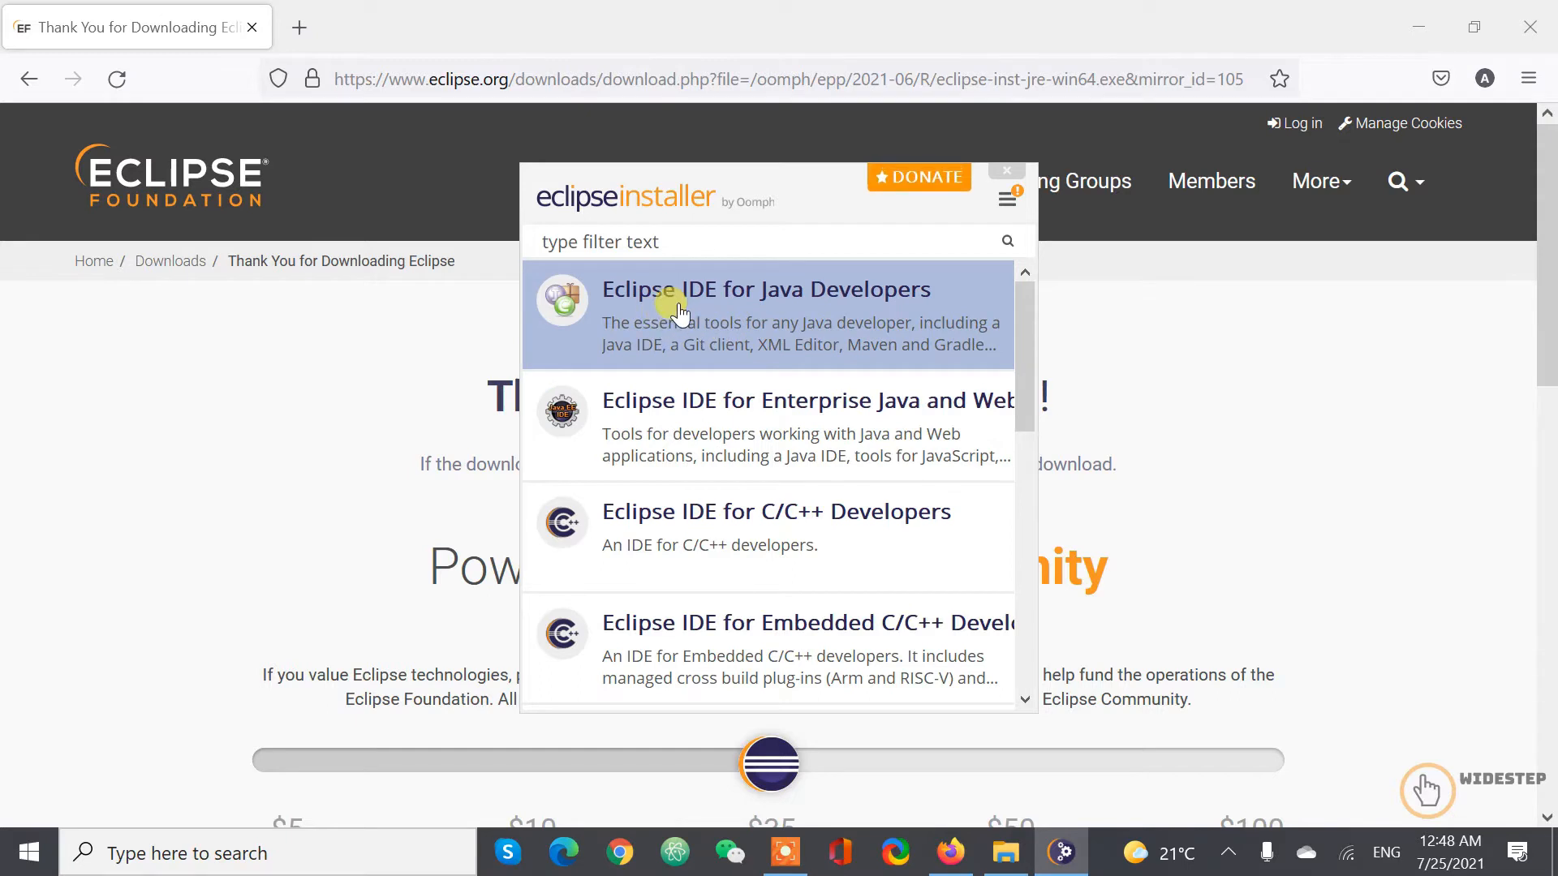
Step: Choose Eclipse IDE for Java Developers and install it with the preset Java VM, folder and shortcut options
{"action": "left_click", "coordinate": [854, 301]}
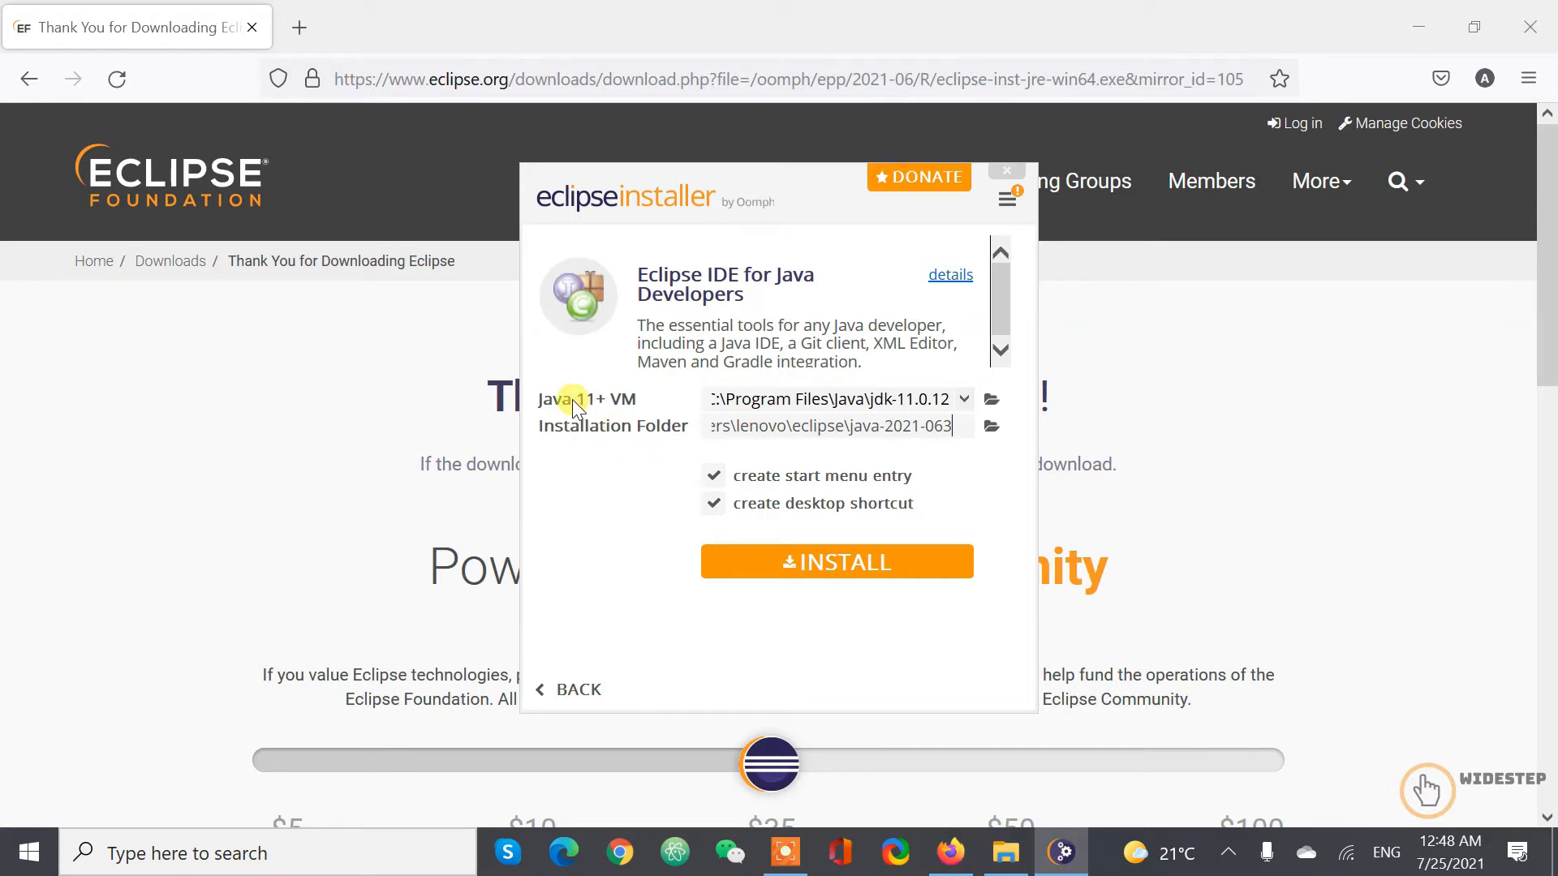
{"action": "left_click_drag", "start_coordinate": [577, 399], "coordinate": [585, 400]}
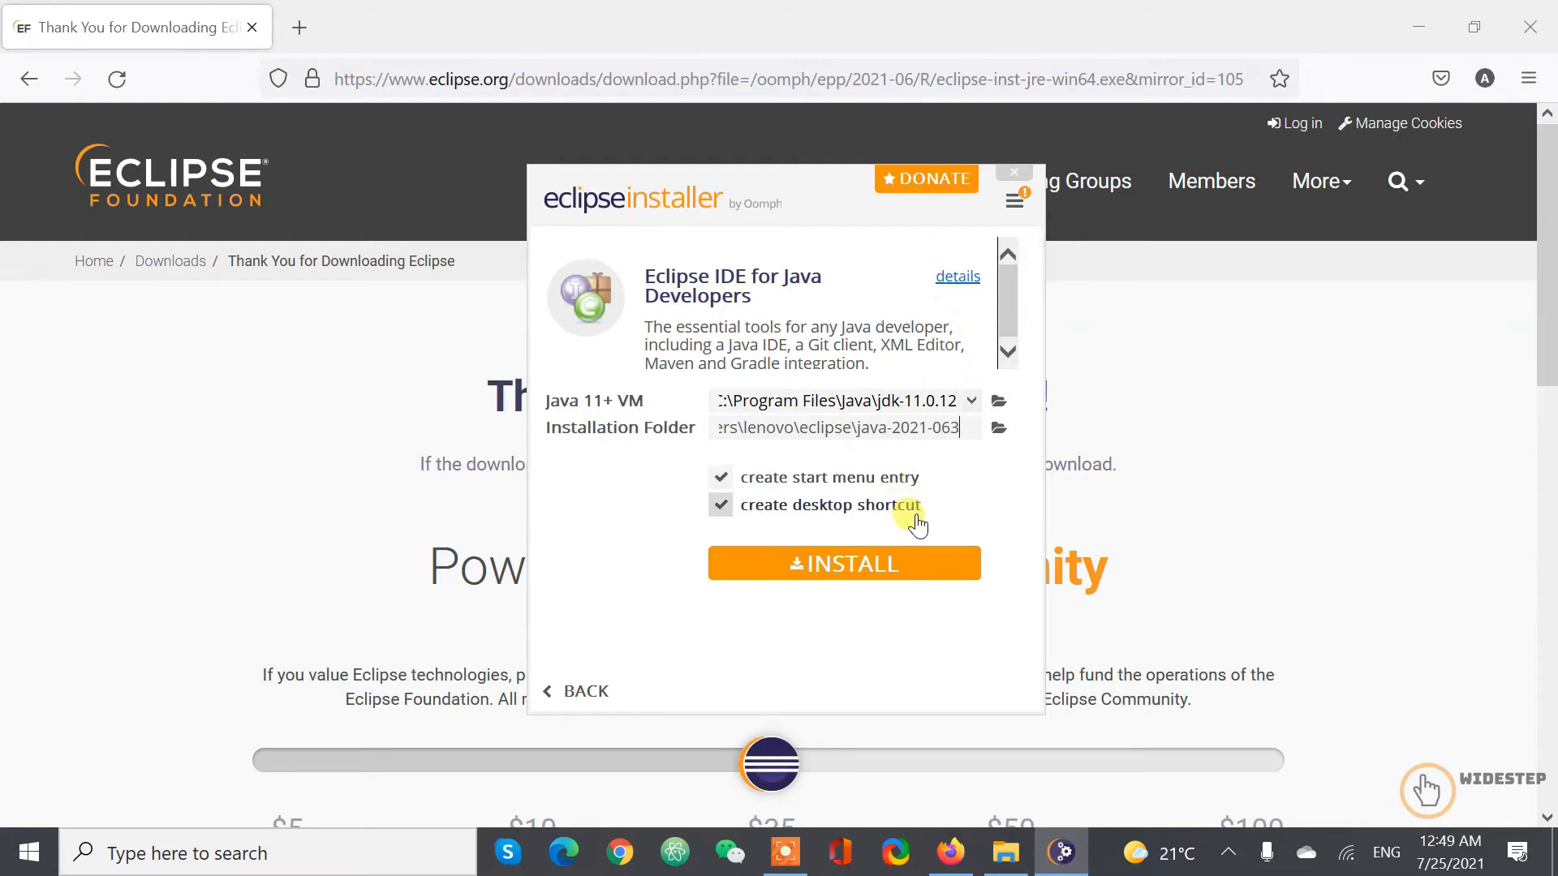
{"action": "left_click", "coordinate": [921, 577]}
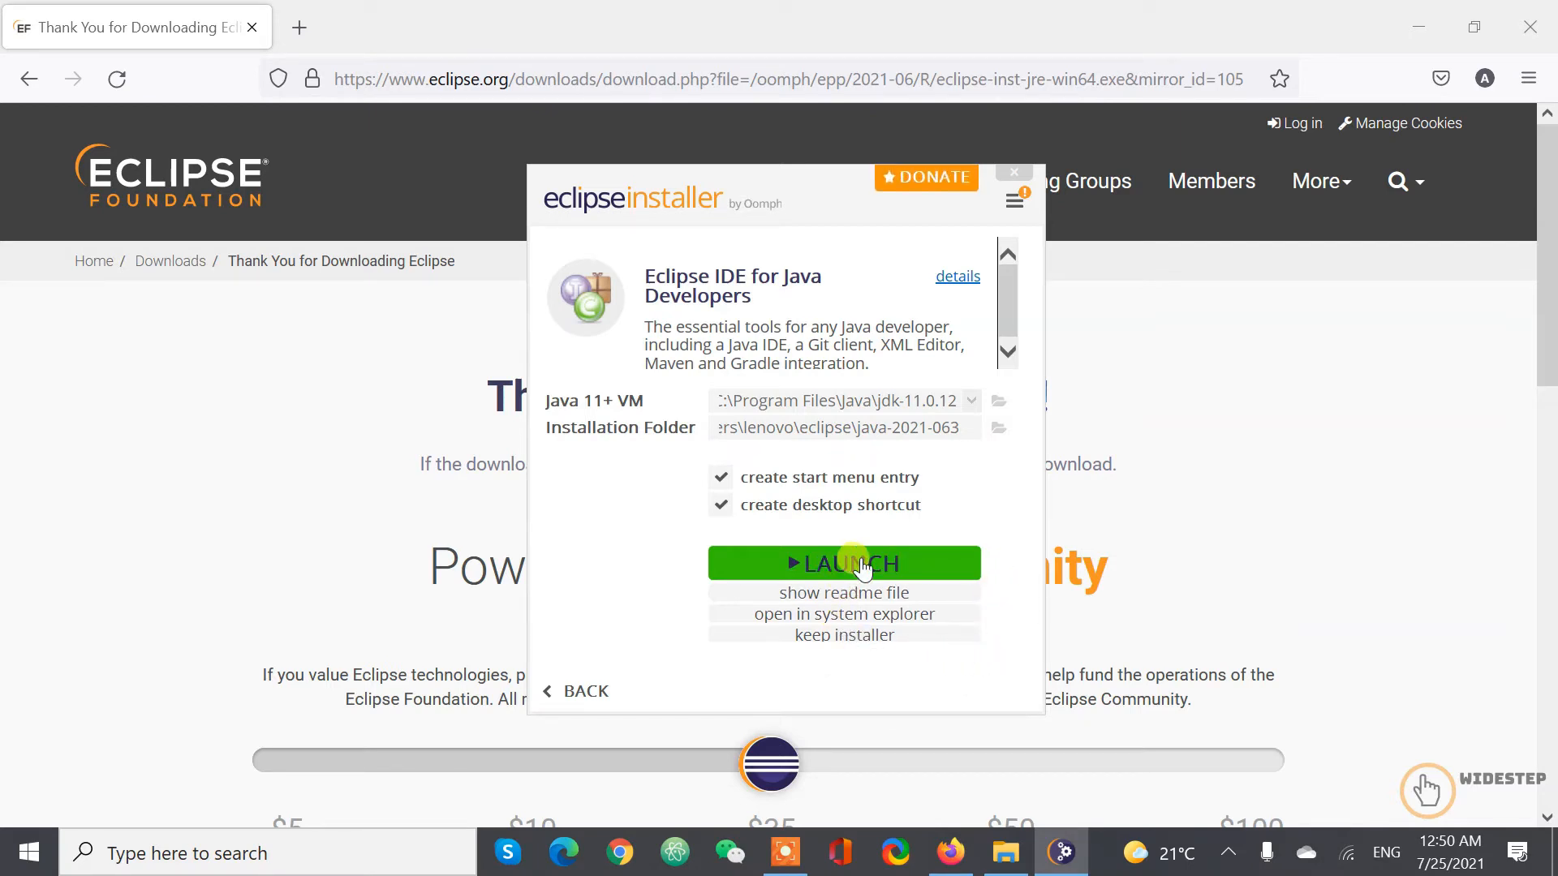
Step: Launch the newly installed Eclipse IDE from the installer and minimize the File Explorer window behind its launcher dialog
{"action": "left_click", "coordinate": [929, 568]}
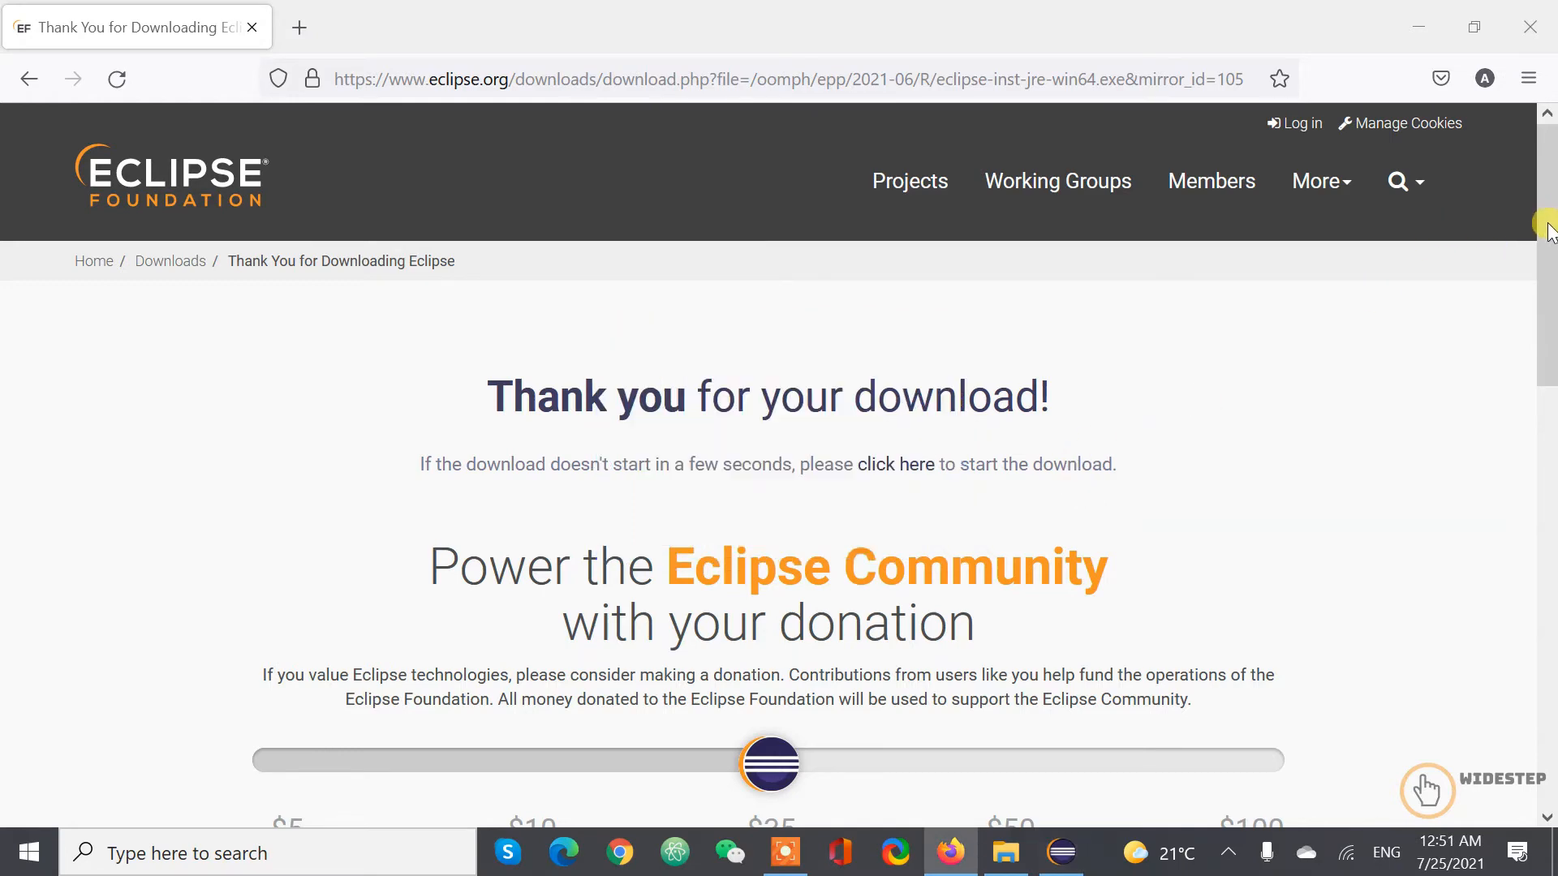
{"action": "scroll", "coordinate": [1549, 232], "scroll_direction": "down", "scroll_amount": 2}
{"action": "left_click", "coordinate": [1057, 852]}
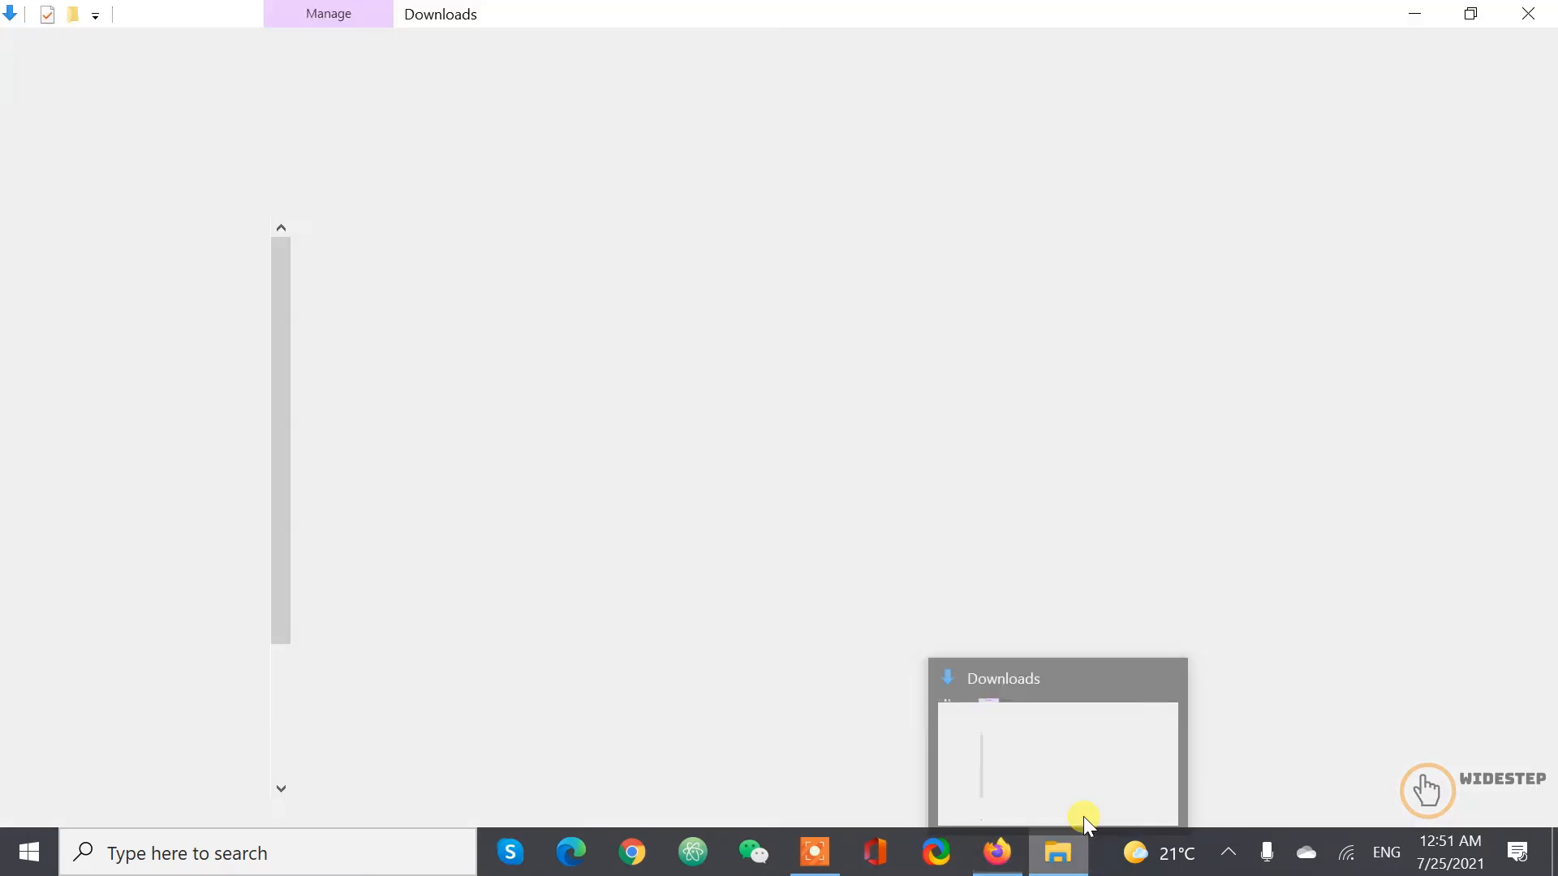
{"action": "mouse_move", "coordinate": [1060, 856]}
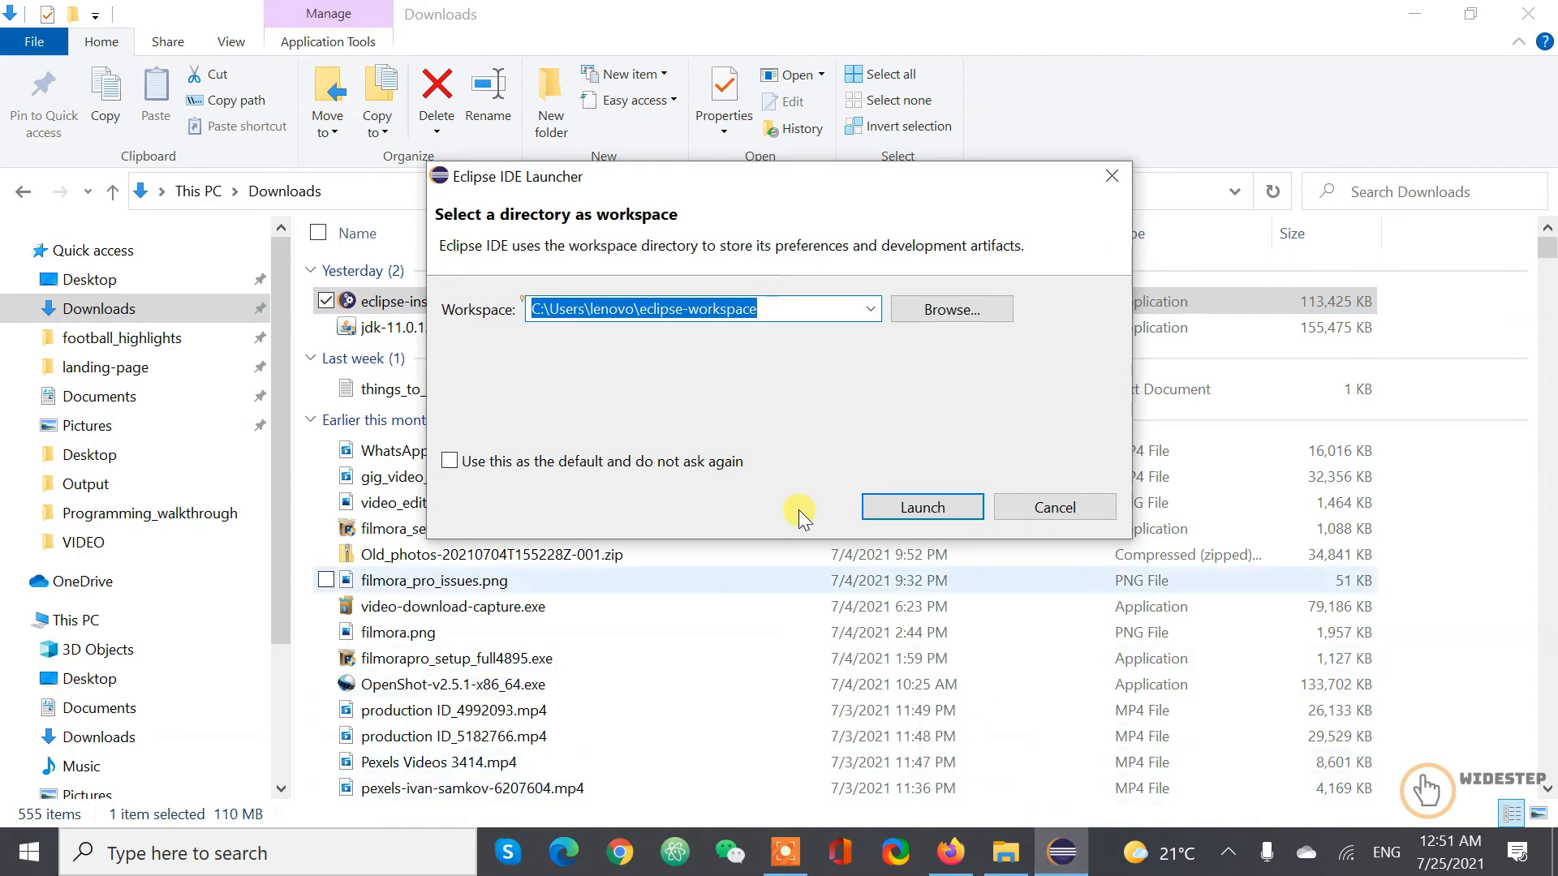
{"action": "left_click", "coordinate": [1405, 23]}
{"action": "left_click", "coordinate": [1406, 23]}
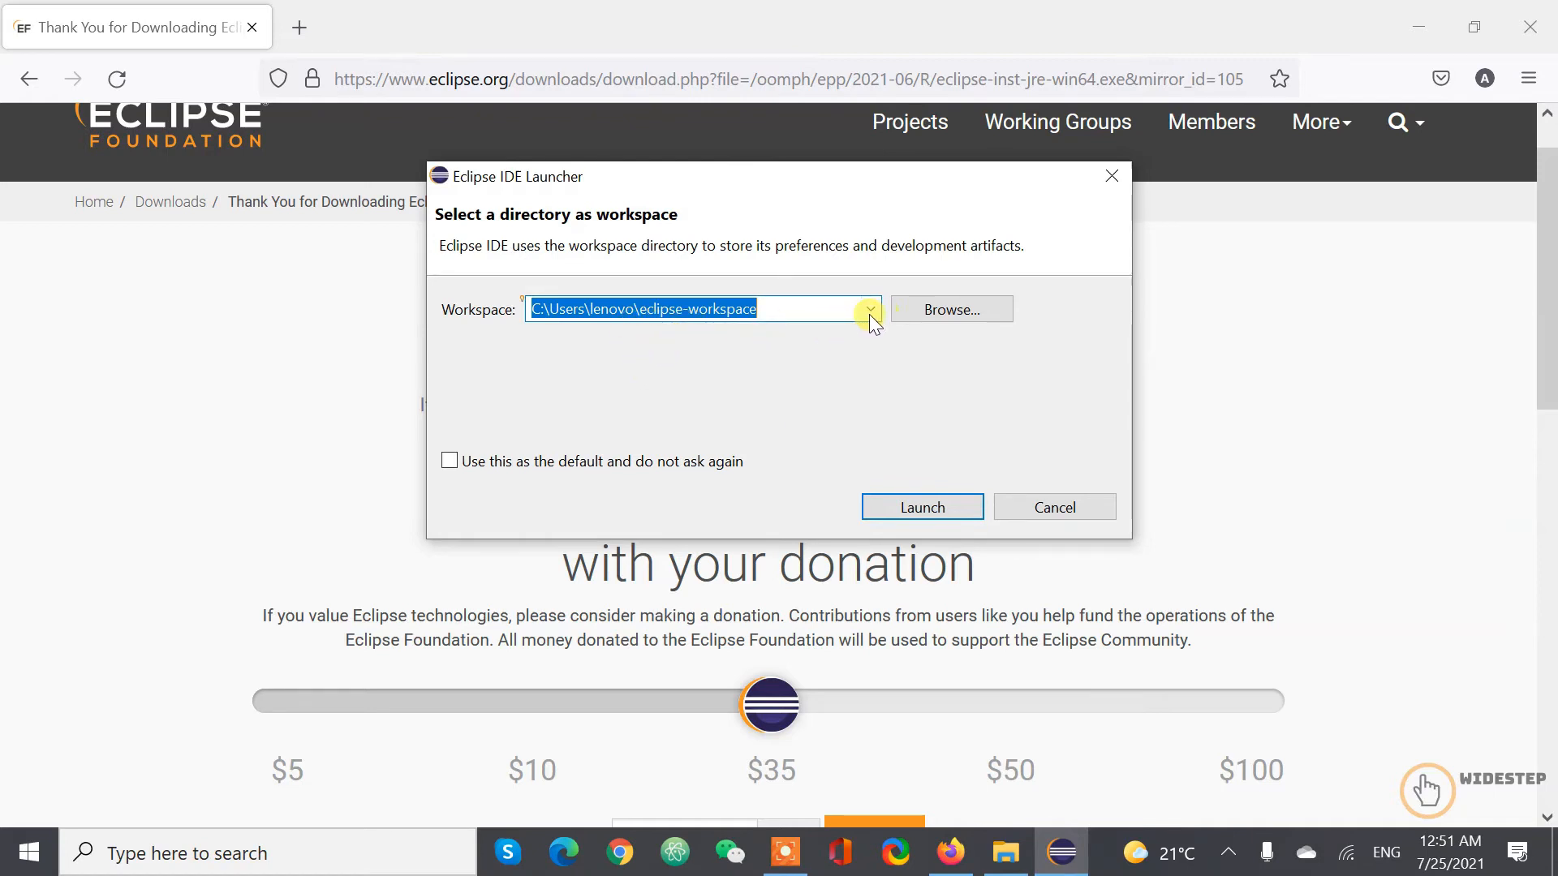
Step: Browse to Local Disk (C:) and select the Workspace_2021 folder as the Eclipse workspace directory
{"action": "left_click", "coordinate": [946, 310]}
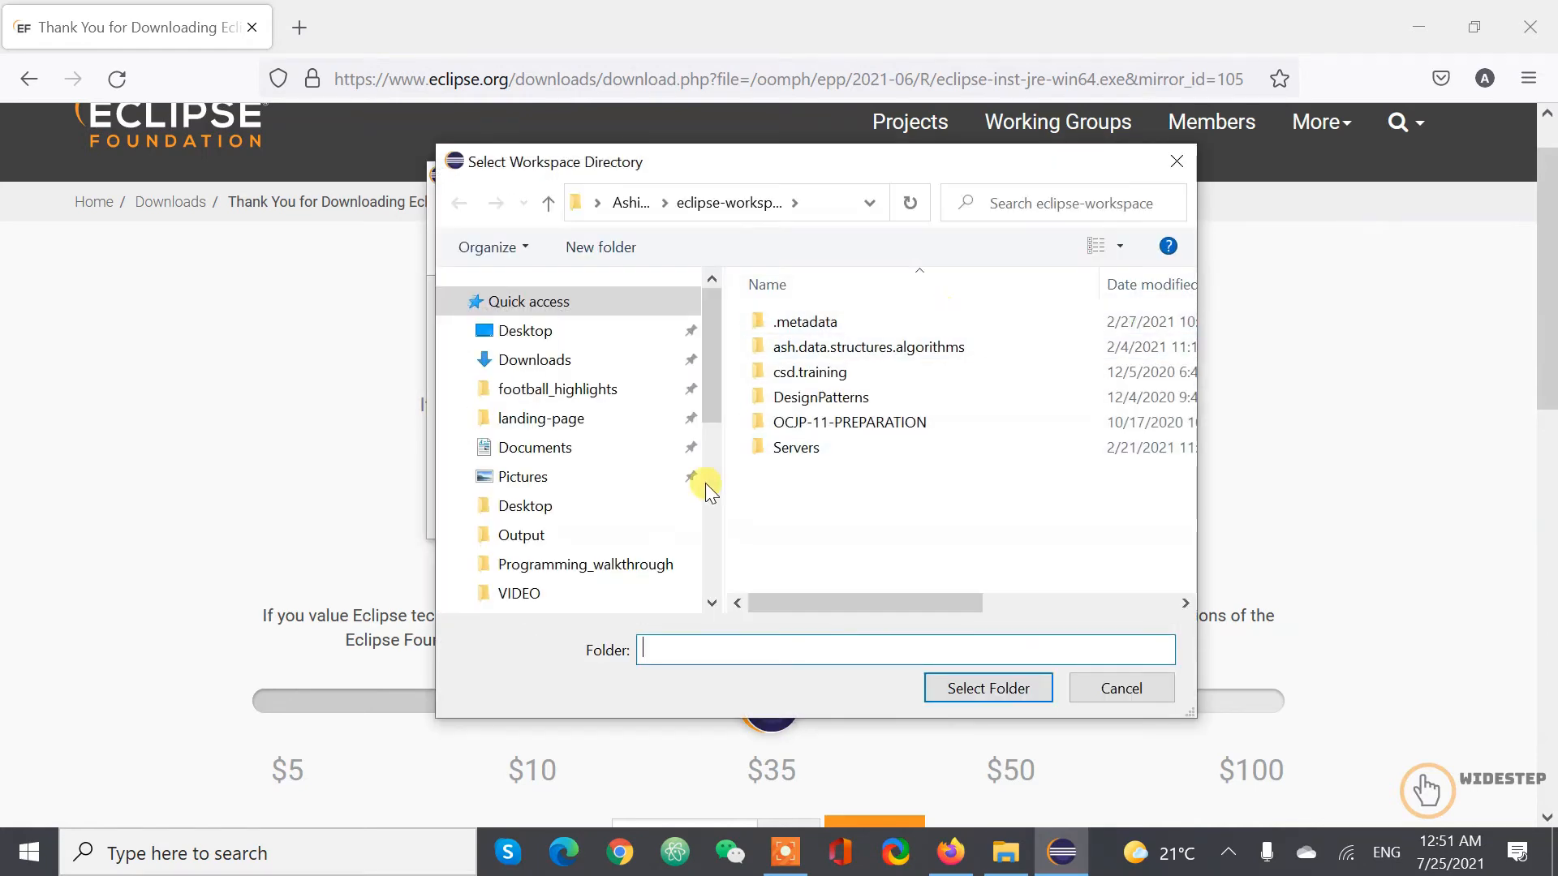
{"action": "scroll", "coordinate": [568, 459], "scroll_direction": "down", "scroll_amount": 2}
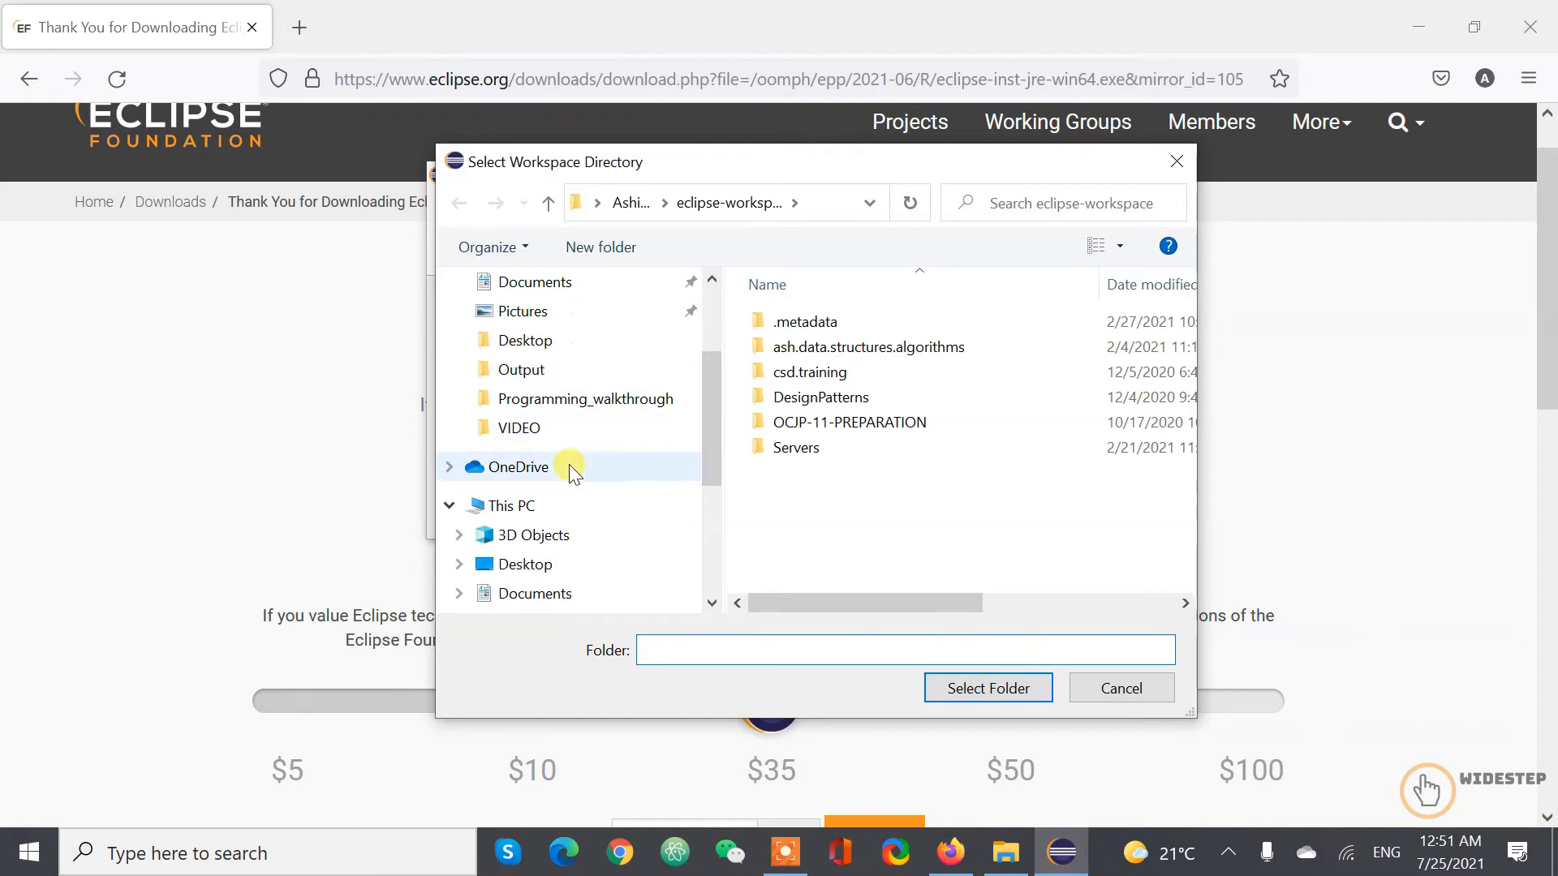
{"action": "scroll", "coordinate": [572, 466], "scroll_direction": "up", "scroll_amount": 3}
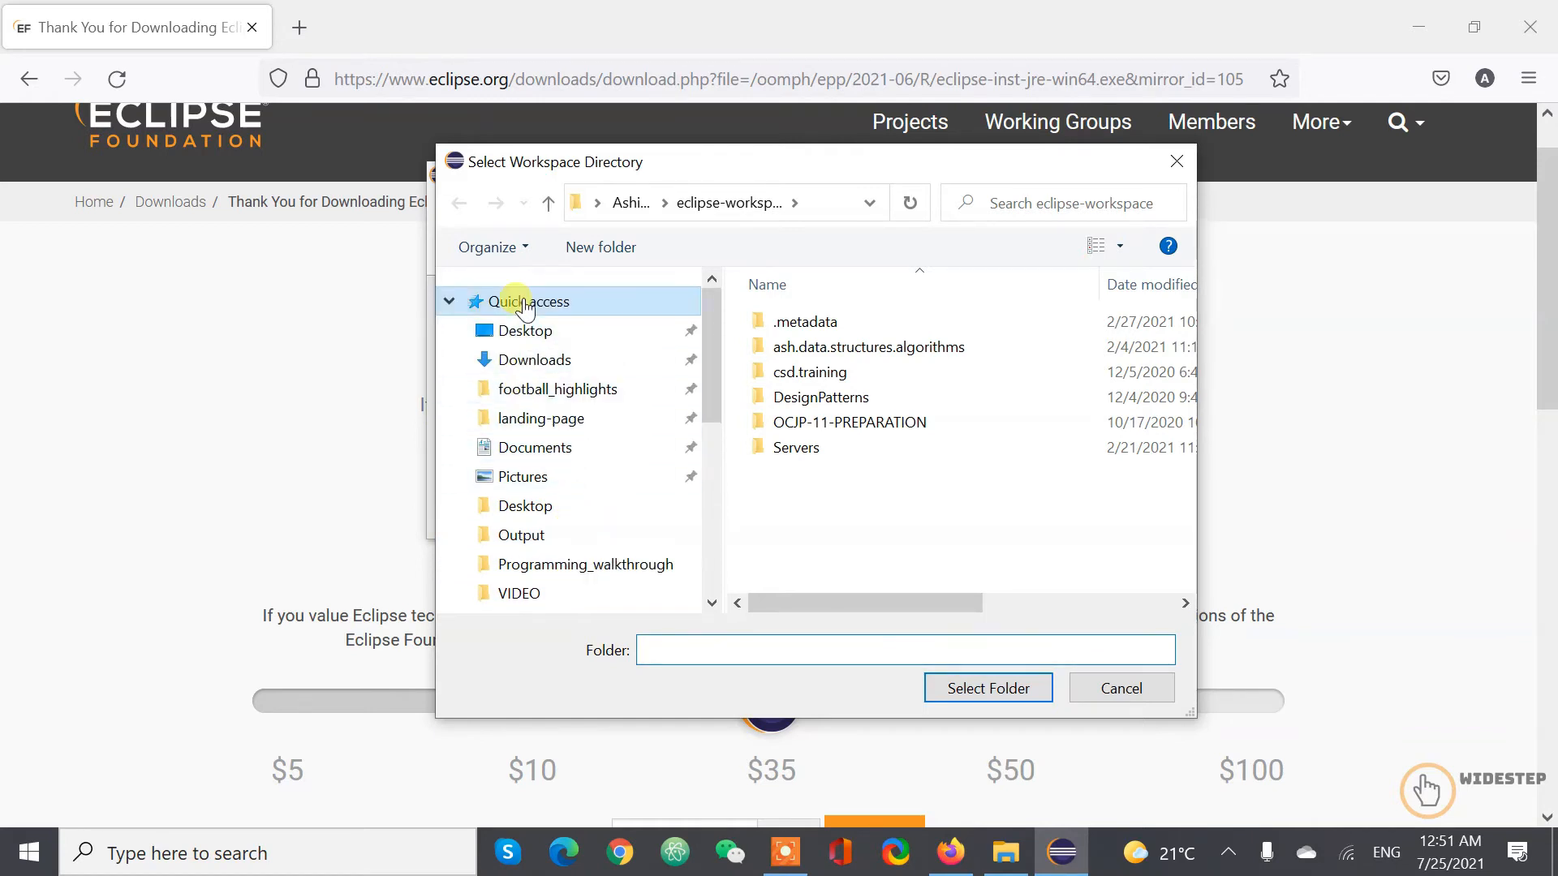
{"action": "scroll", "coordinate": [611, 397], "scroll_direction": "down", "scroll_amount": 4}
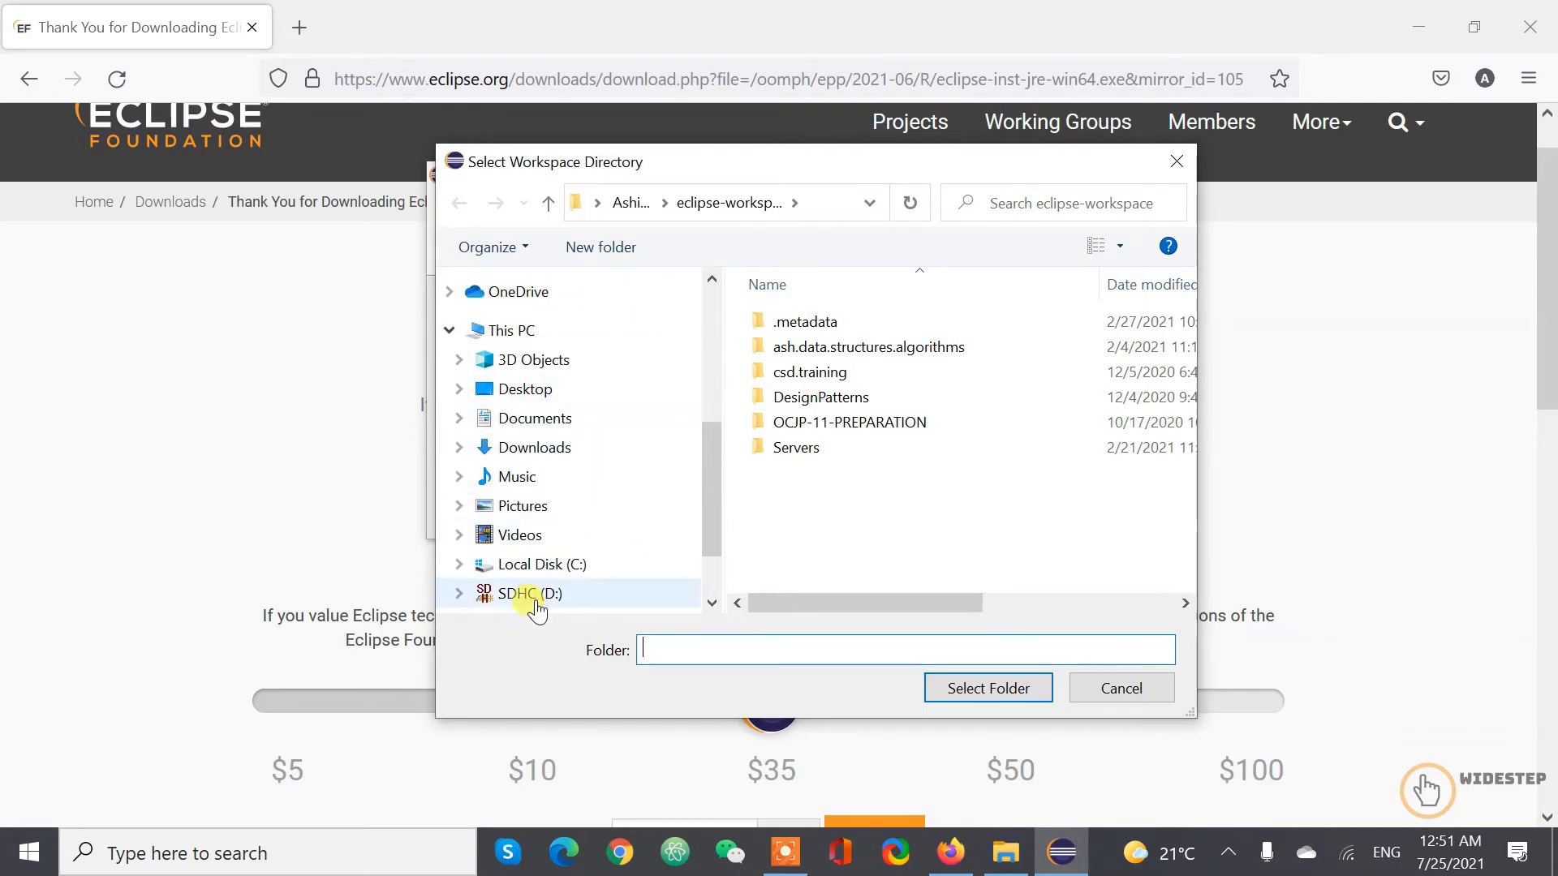
{"action": "left_click", "coordinate": [550, 563]}
{"action": "scroll", "coordinate": [1008, 483], "scroll_direction": "down", "scroll_amount": 5}
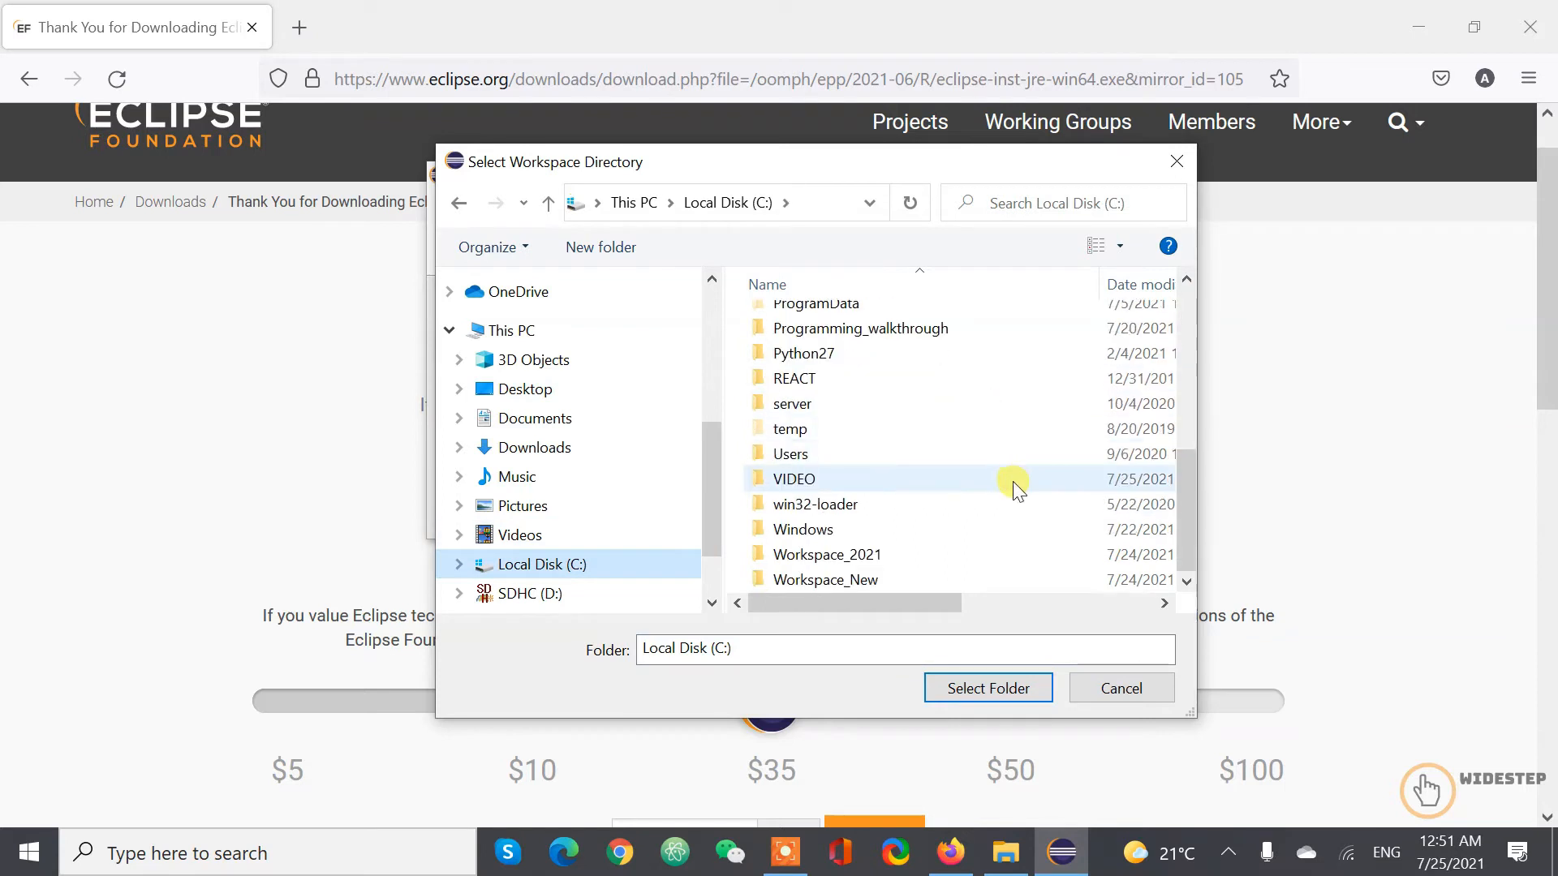
{"action": "left_click", "coordinate": [865, 557]}
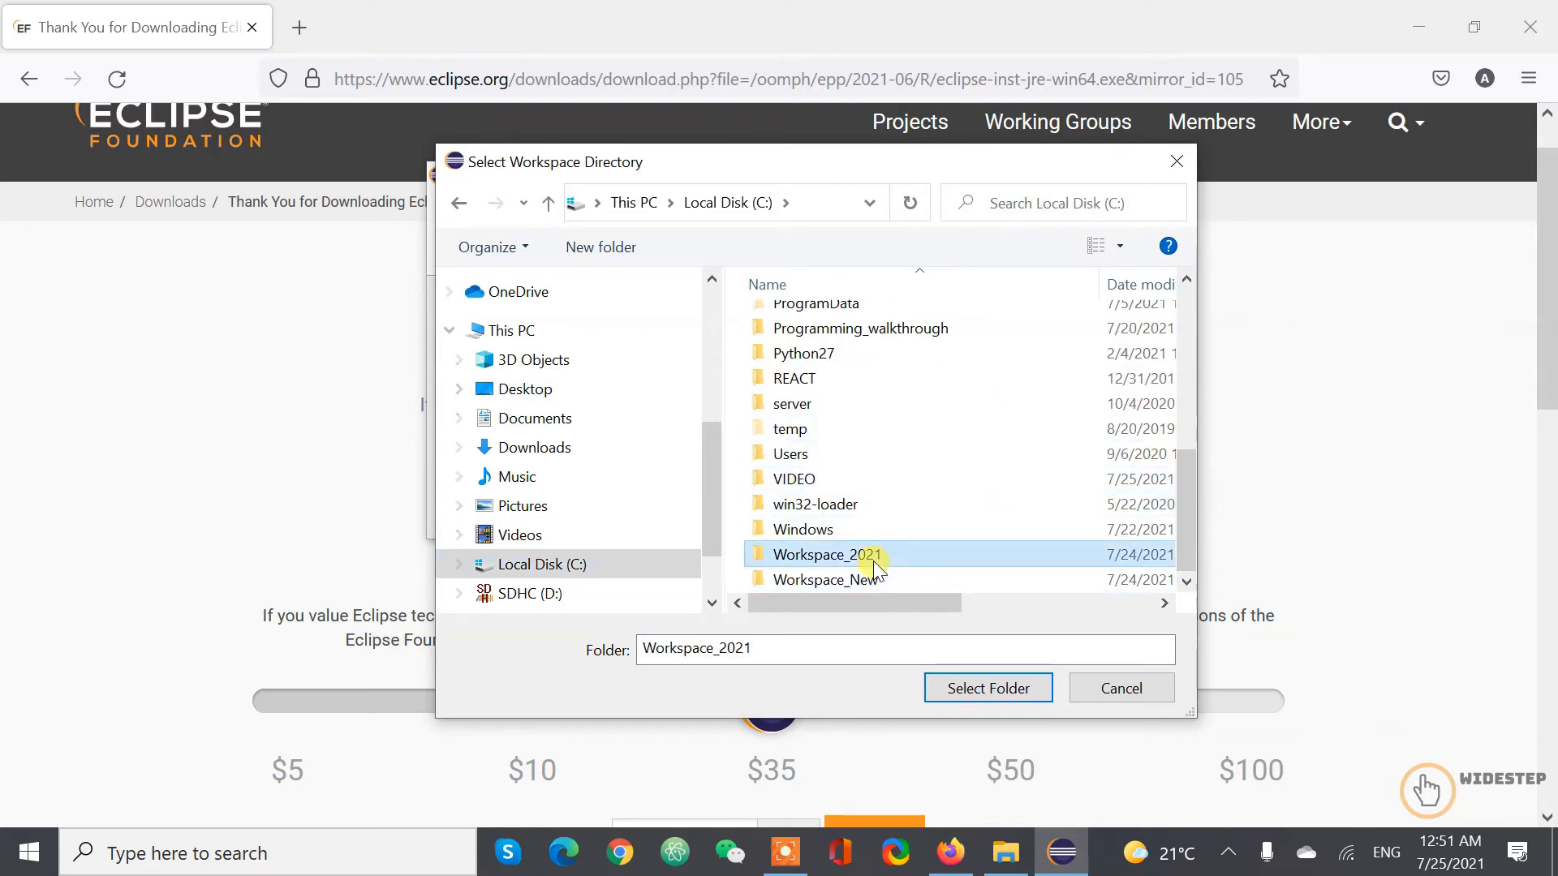
{"action": "left_click", "coordinate": [959, 686]}
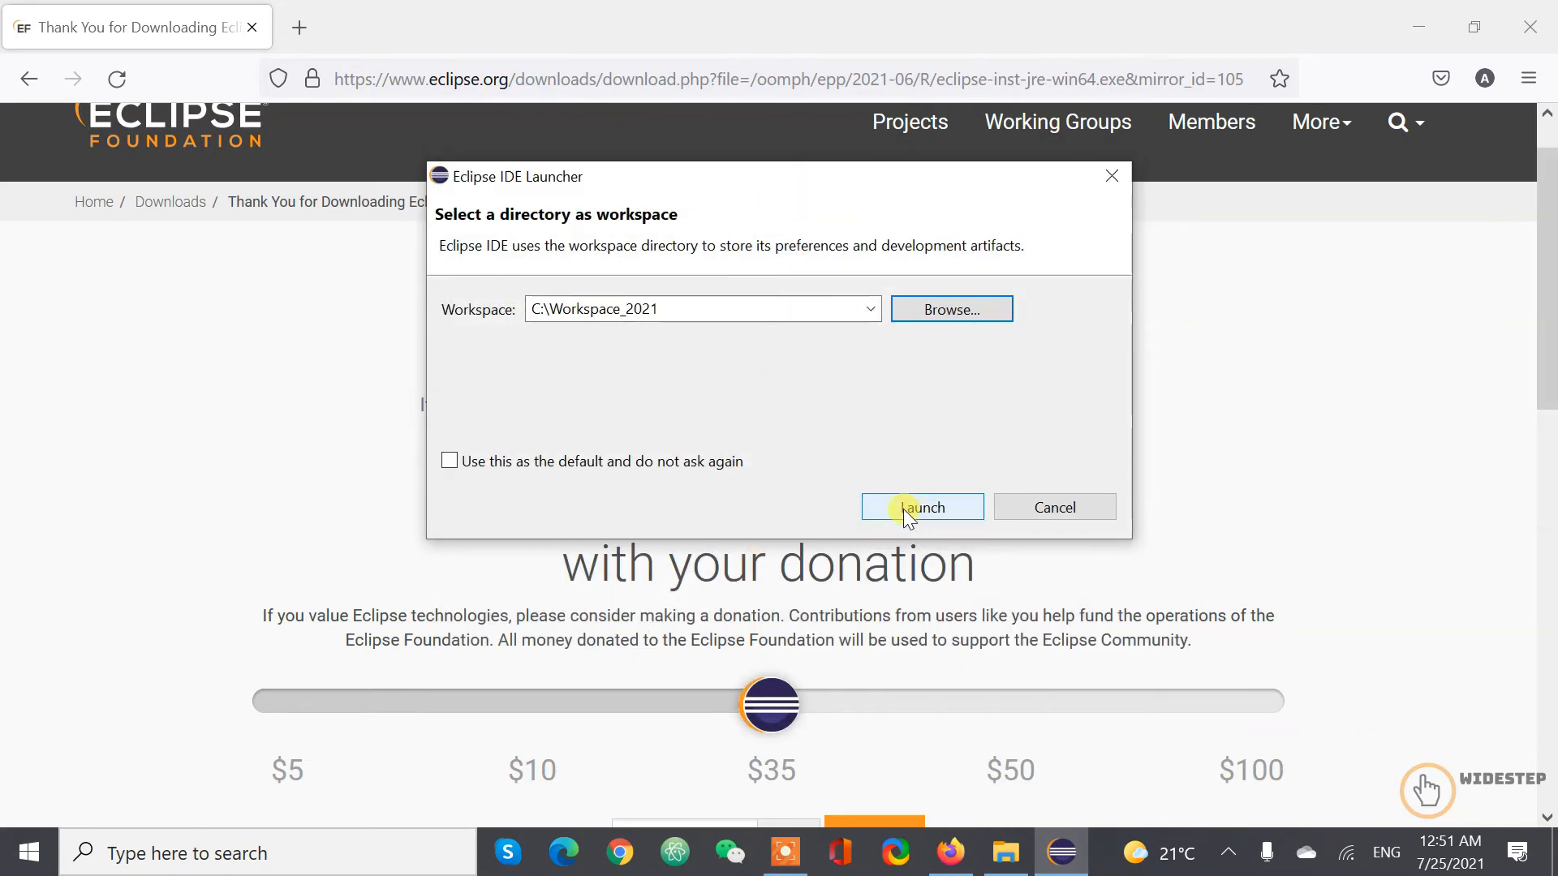
Step: Make C:\Workspace_2021 the default workspace without being asked again and launch the IDE with it
{"action": "double_click", "coordinate": [567, 309]}
{"action": "left_click", "coordinate": [686, 310]}
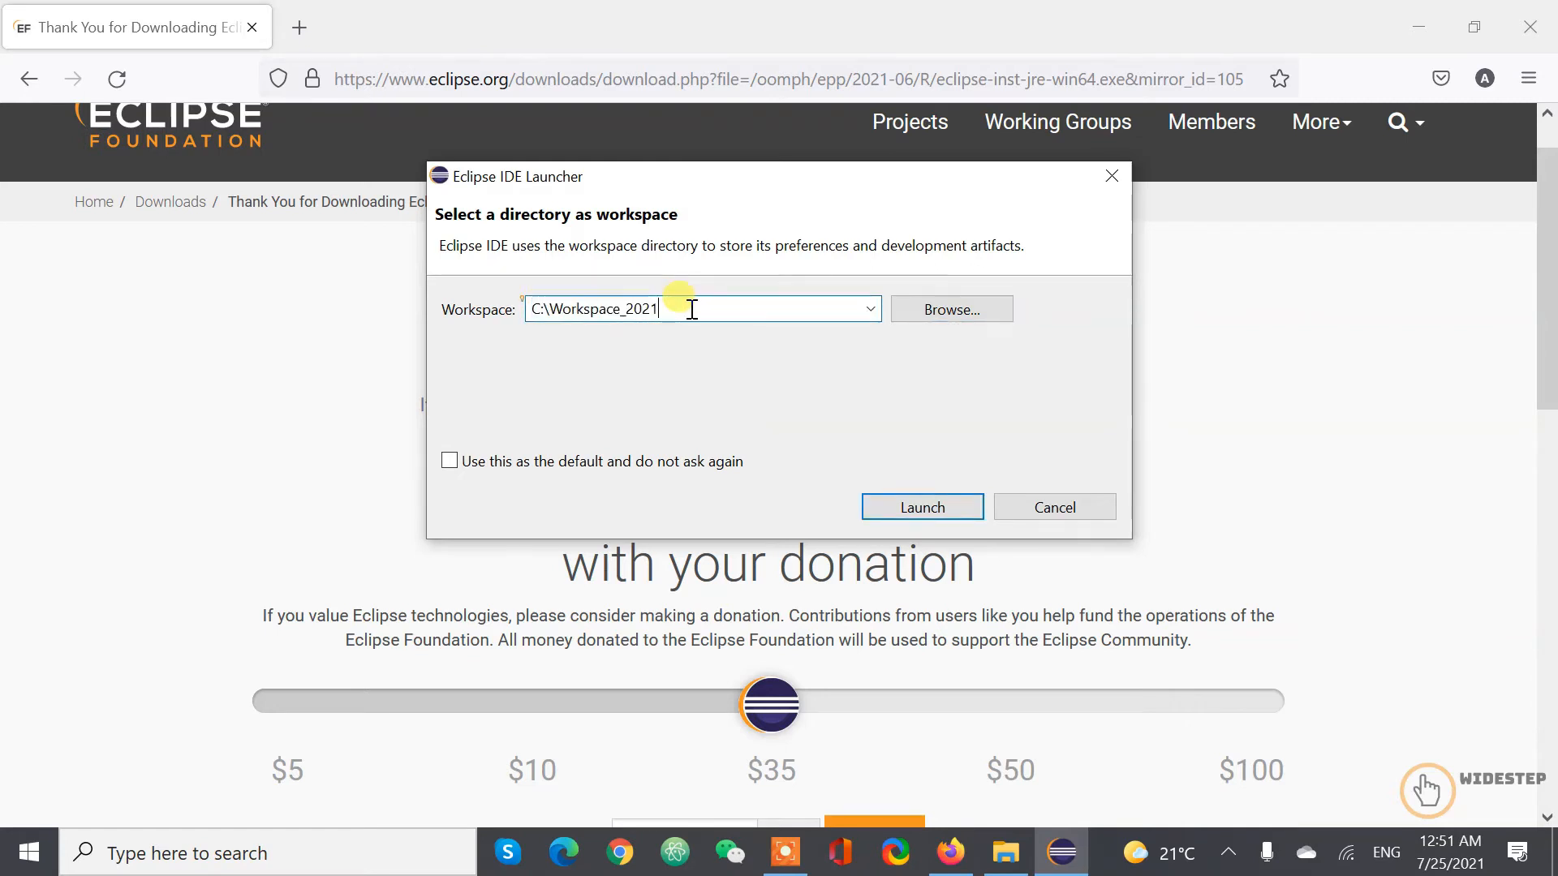
{"action": "left_click", "coordinate": [449, 461]}
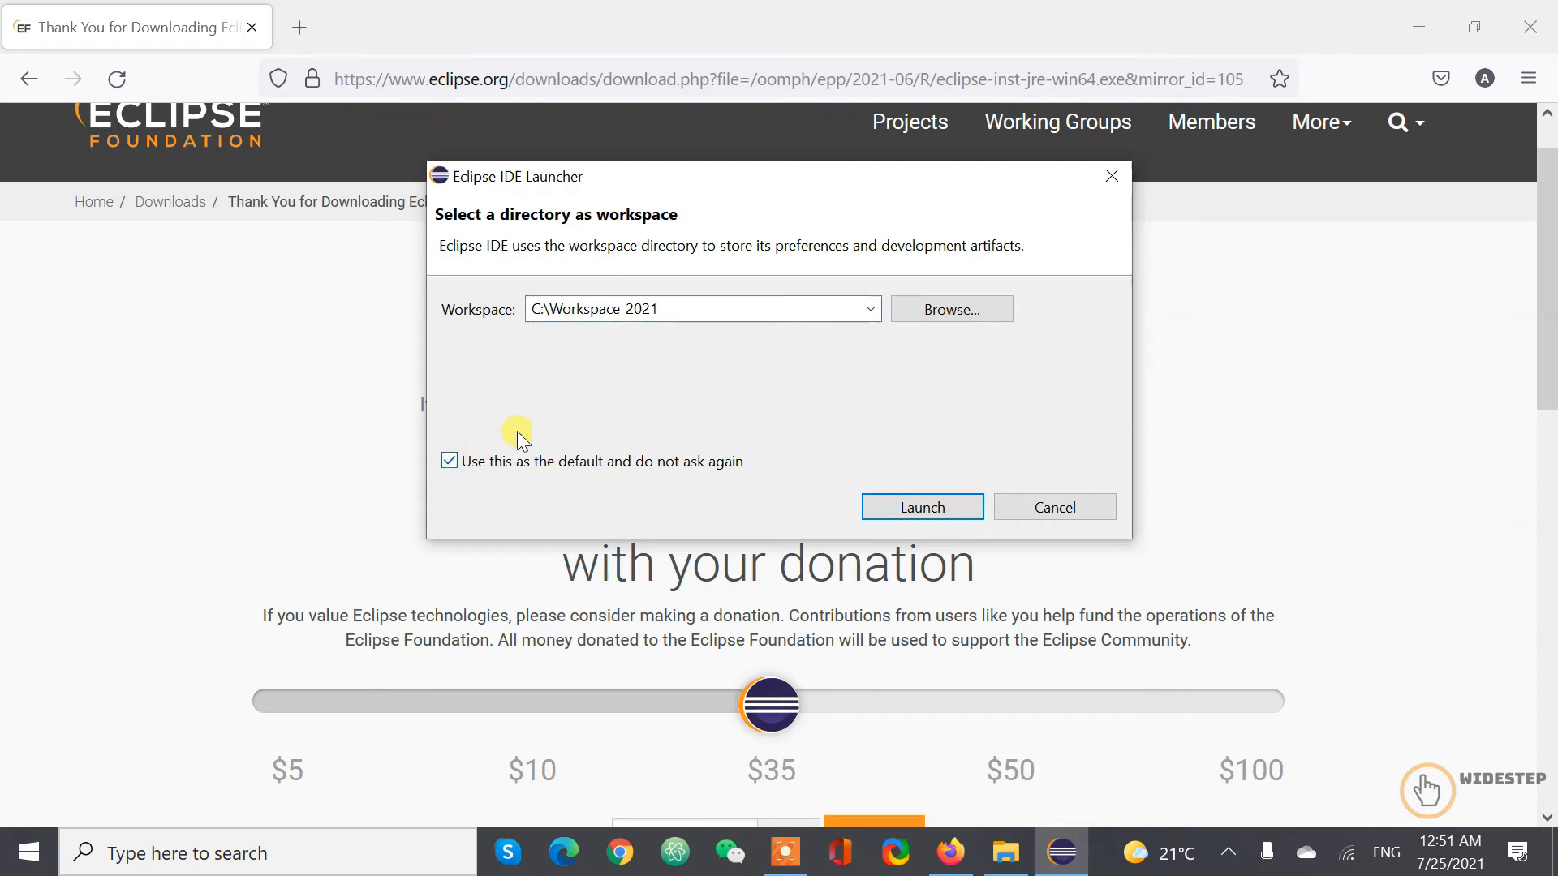
{"action": "left_click", "coordinate": [924, 507]}
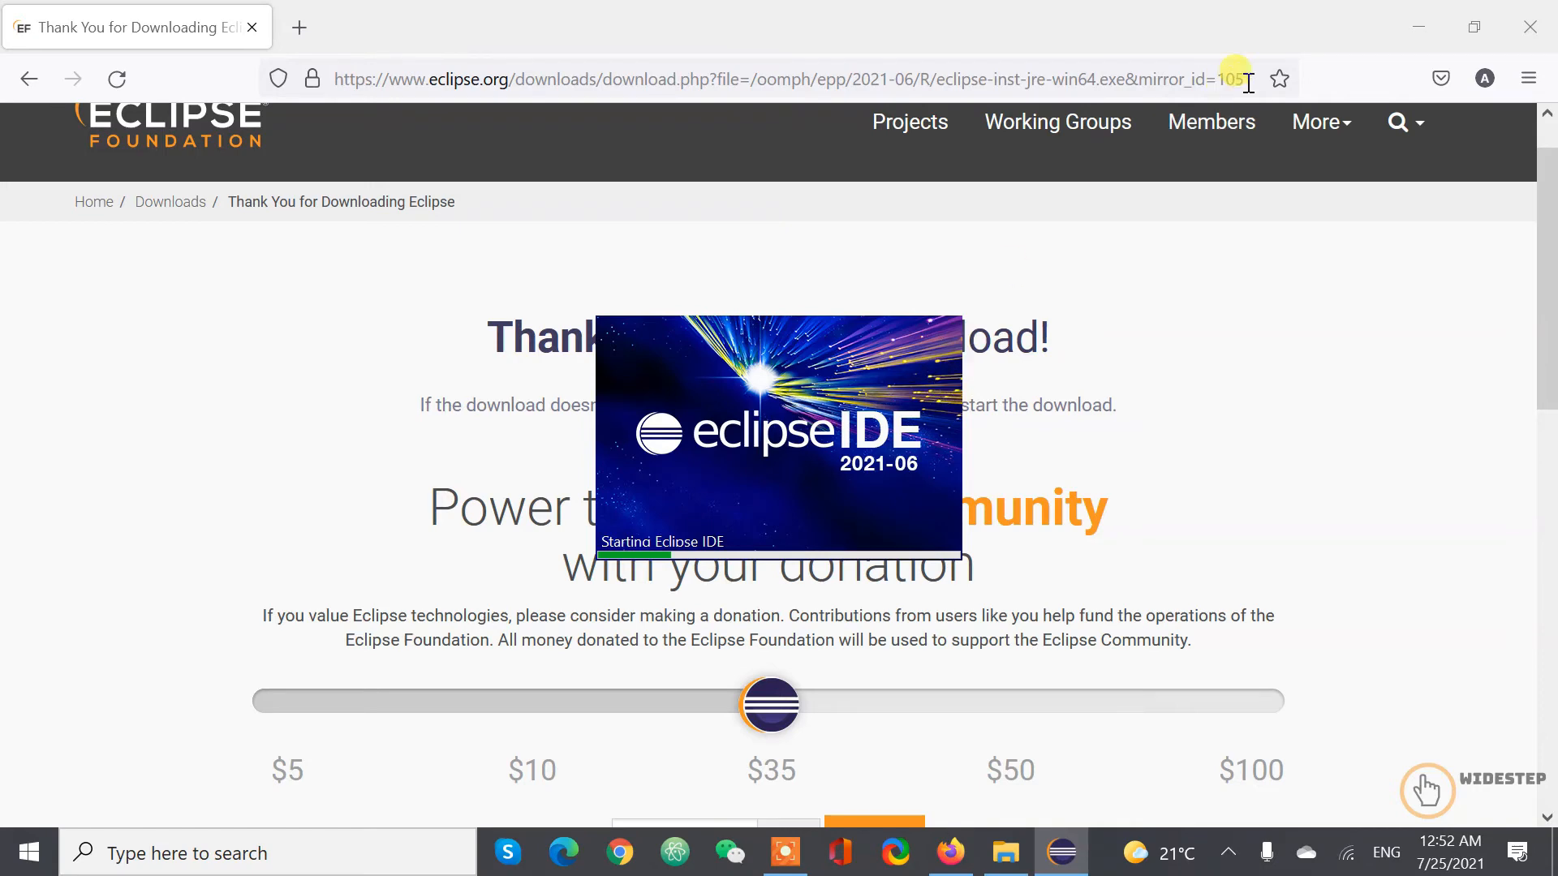
Step: Minimize the browser, bring the Eclipse IDE window to the front and maximize it
{"action": "left_click", "coordinate": [1423, 19]}
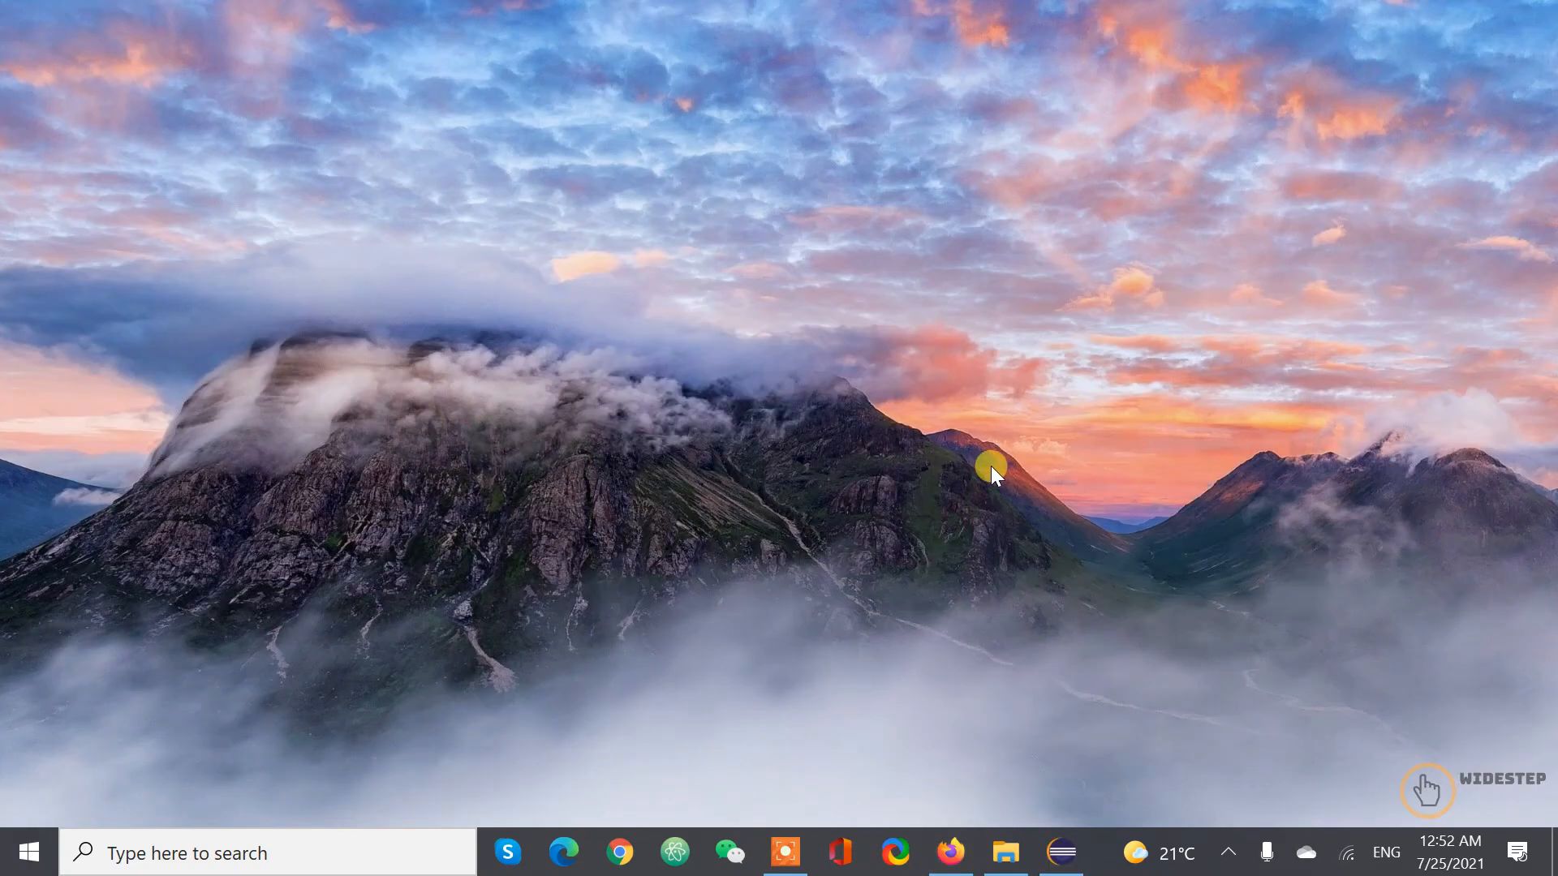
{"action": "left_click", "coordinate": [1059, 855]}
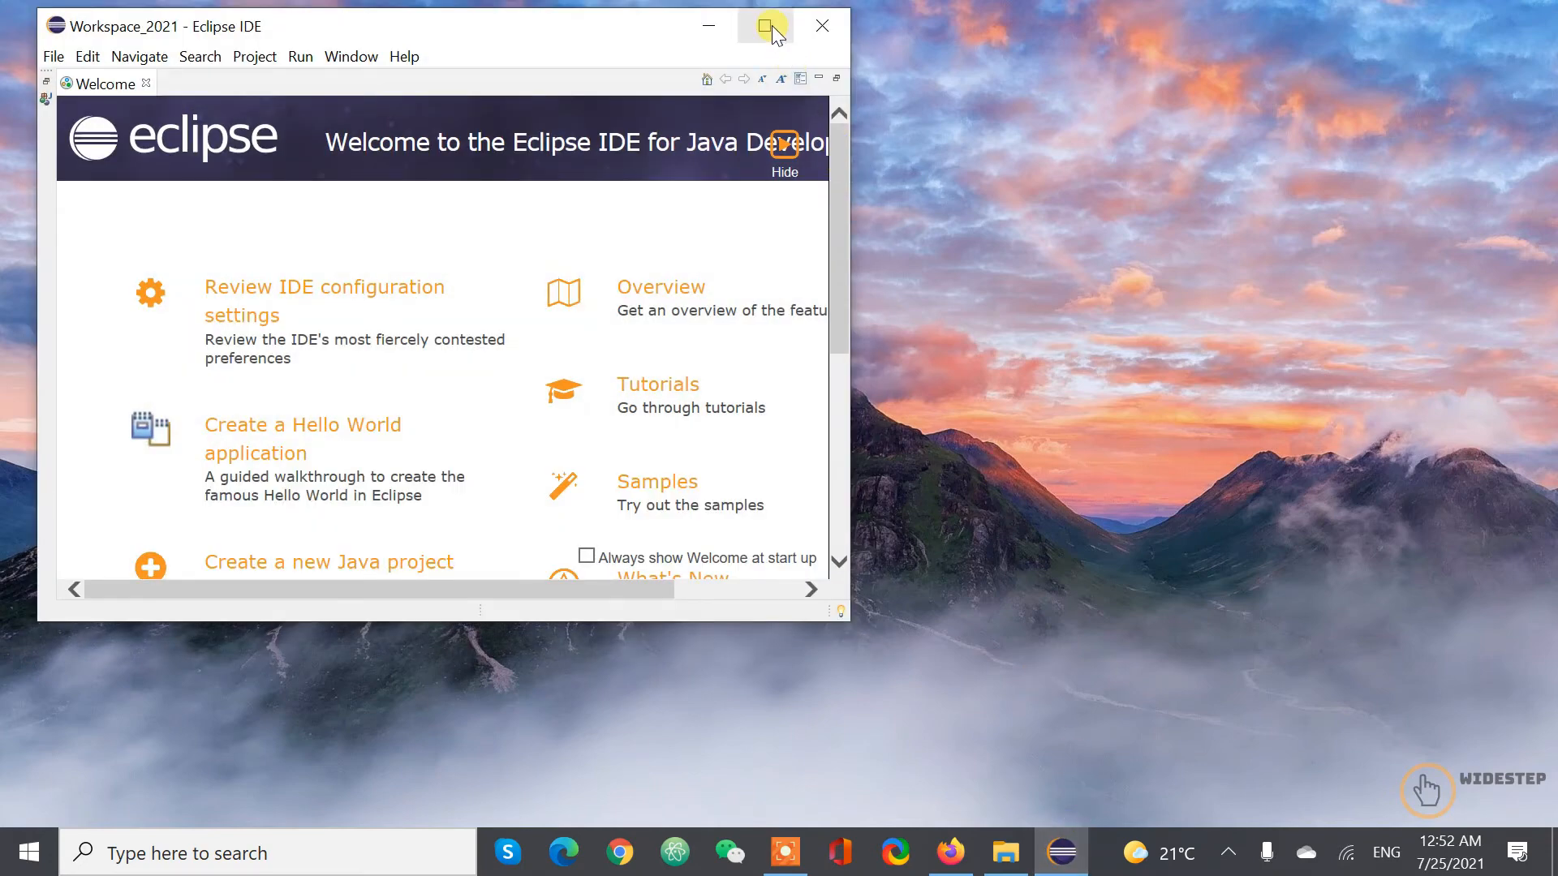
{"action": "left_click", "coordinate": [765, 26]}
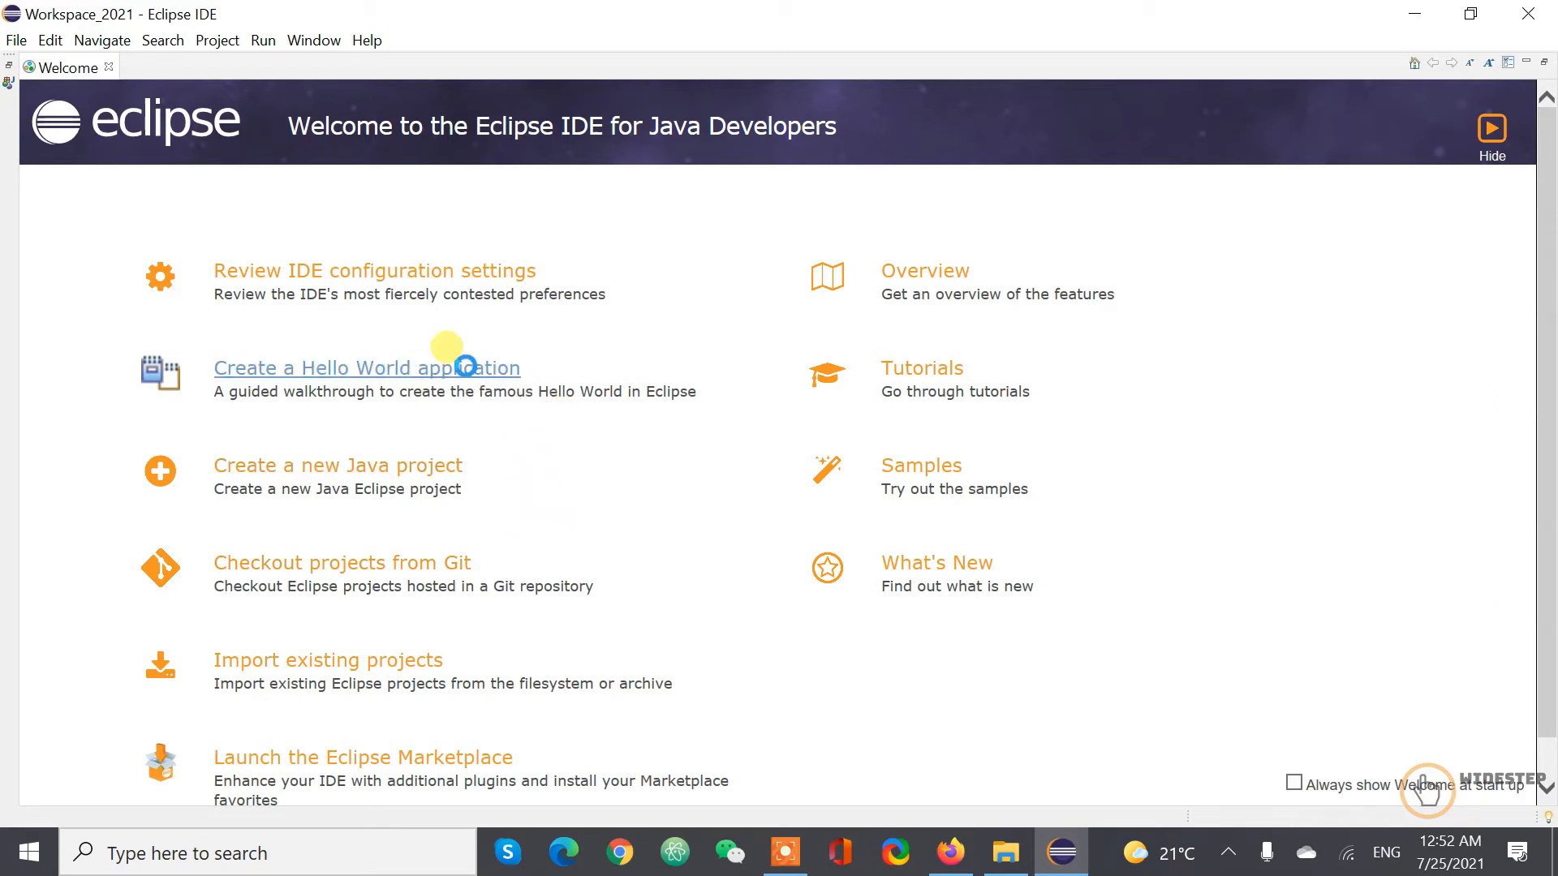
Step: Open the Hello World application walkthrough from the Welcome page, then close the Outline and Cheat Sheets views
{"action": "left_click", "coordinate": [477, 364]}
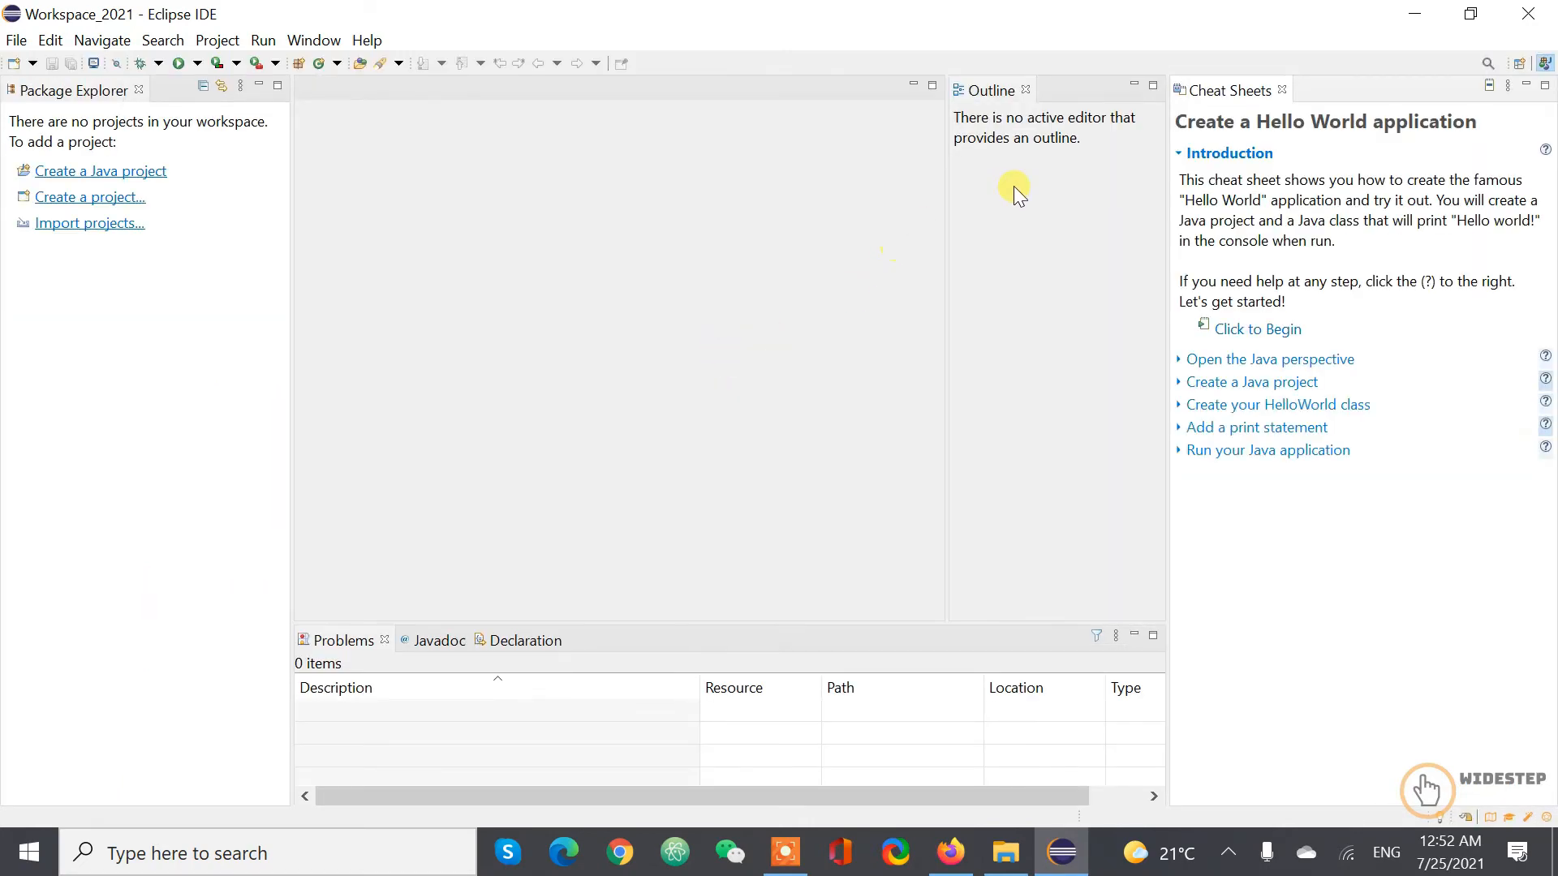
{"action": "left_click", "coordinate": [1026, 90]}
{"action": "left_click", "coordinate": [1281, 90]}
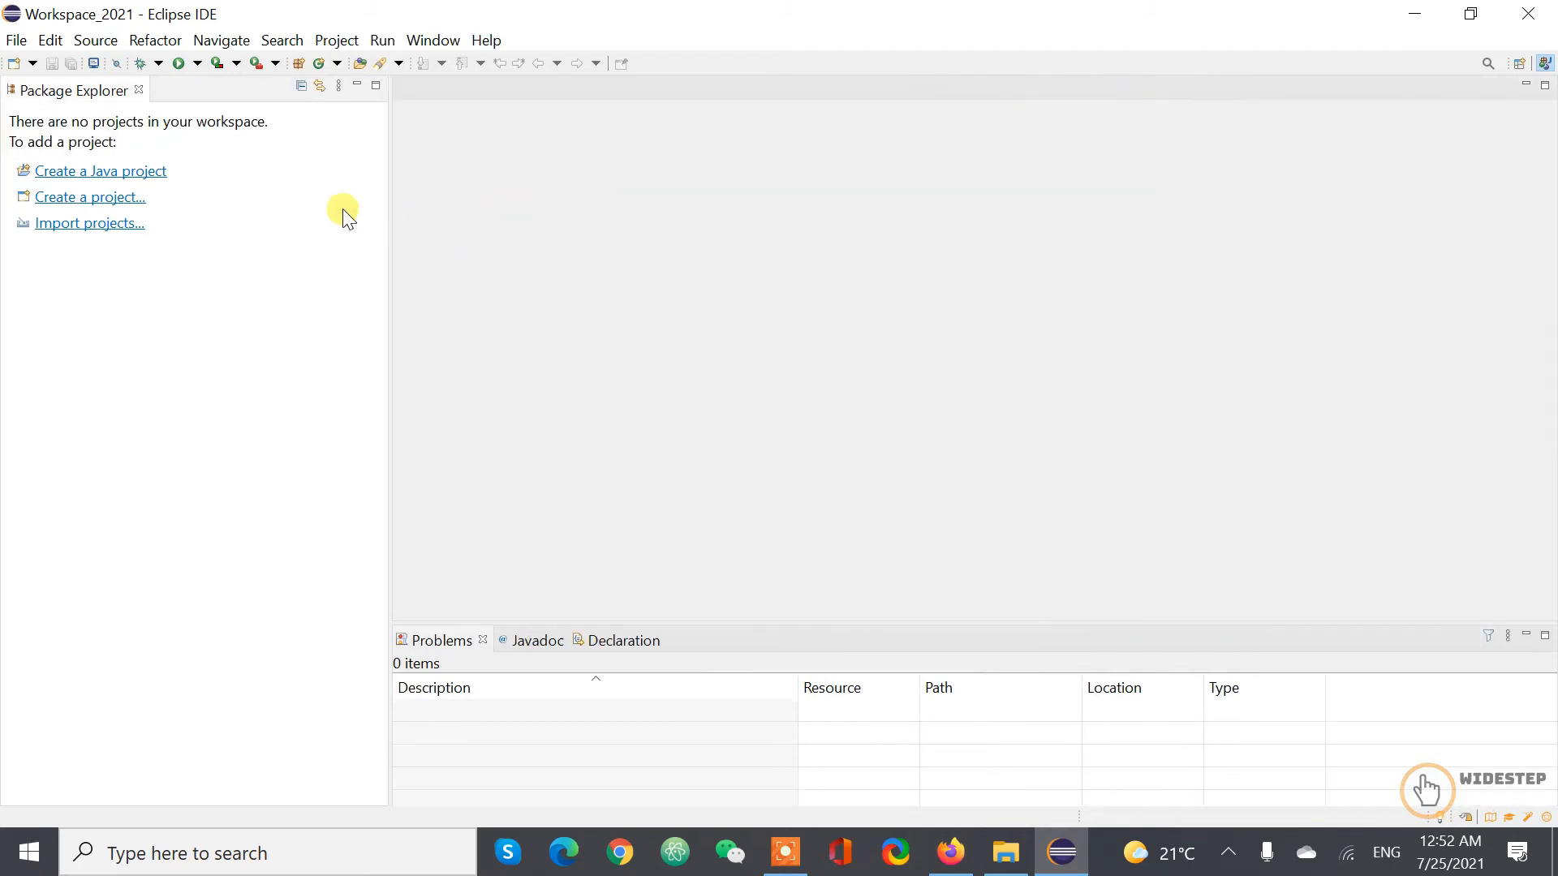
Step: Create a Java project named Hello with JavaSE-11 and the preset build settings, including a module-info.java for module Hello with generated comments
{"action": "left_click", "coordinate": [113, 171]}
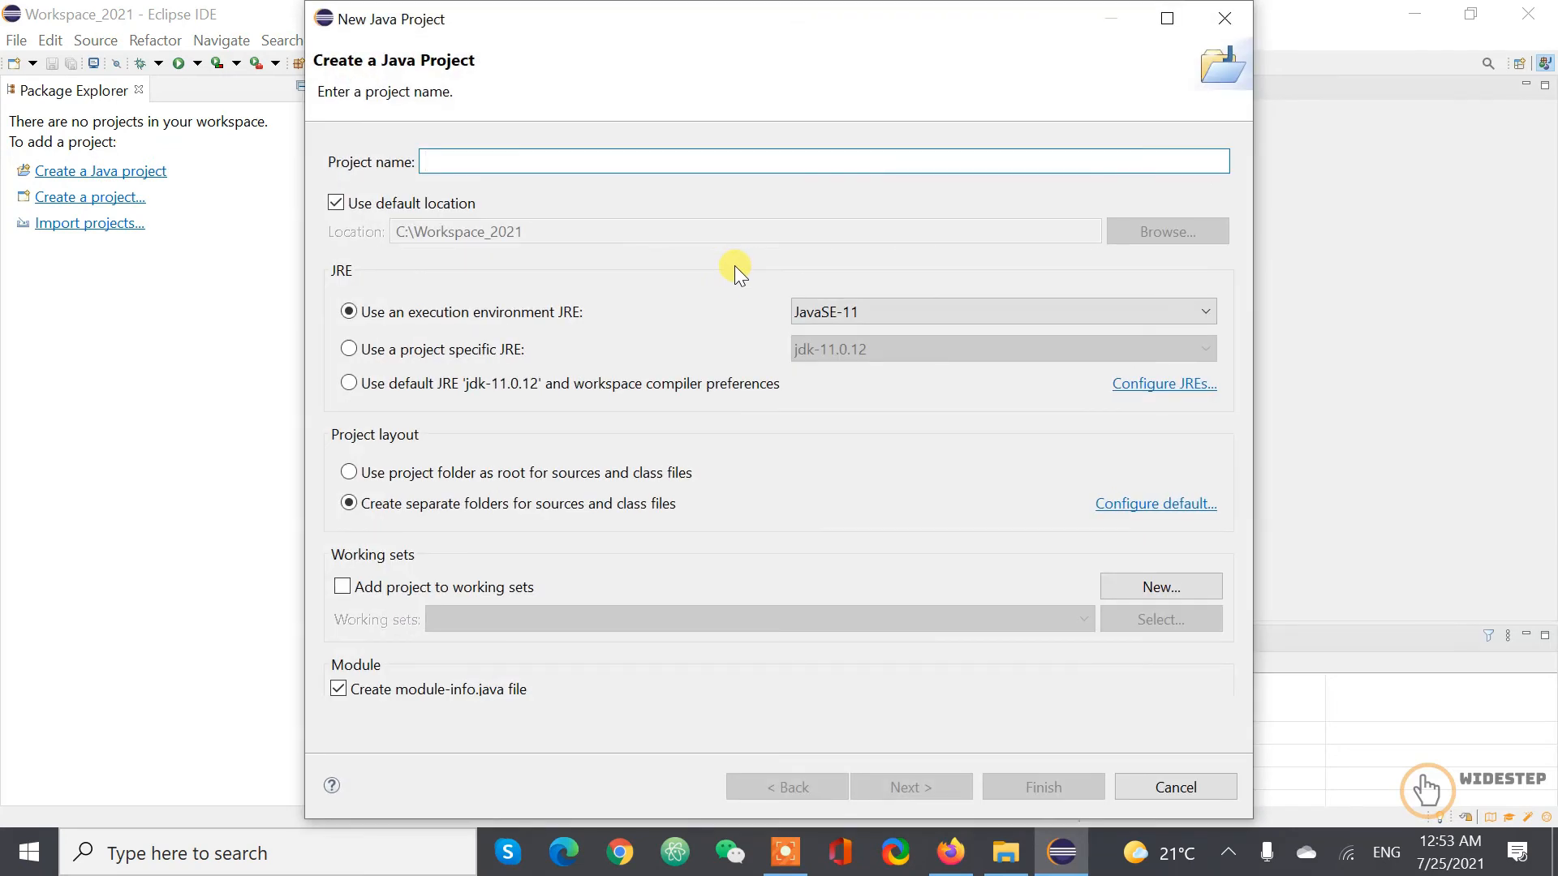
{"action": "type", "text": "Hello"}
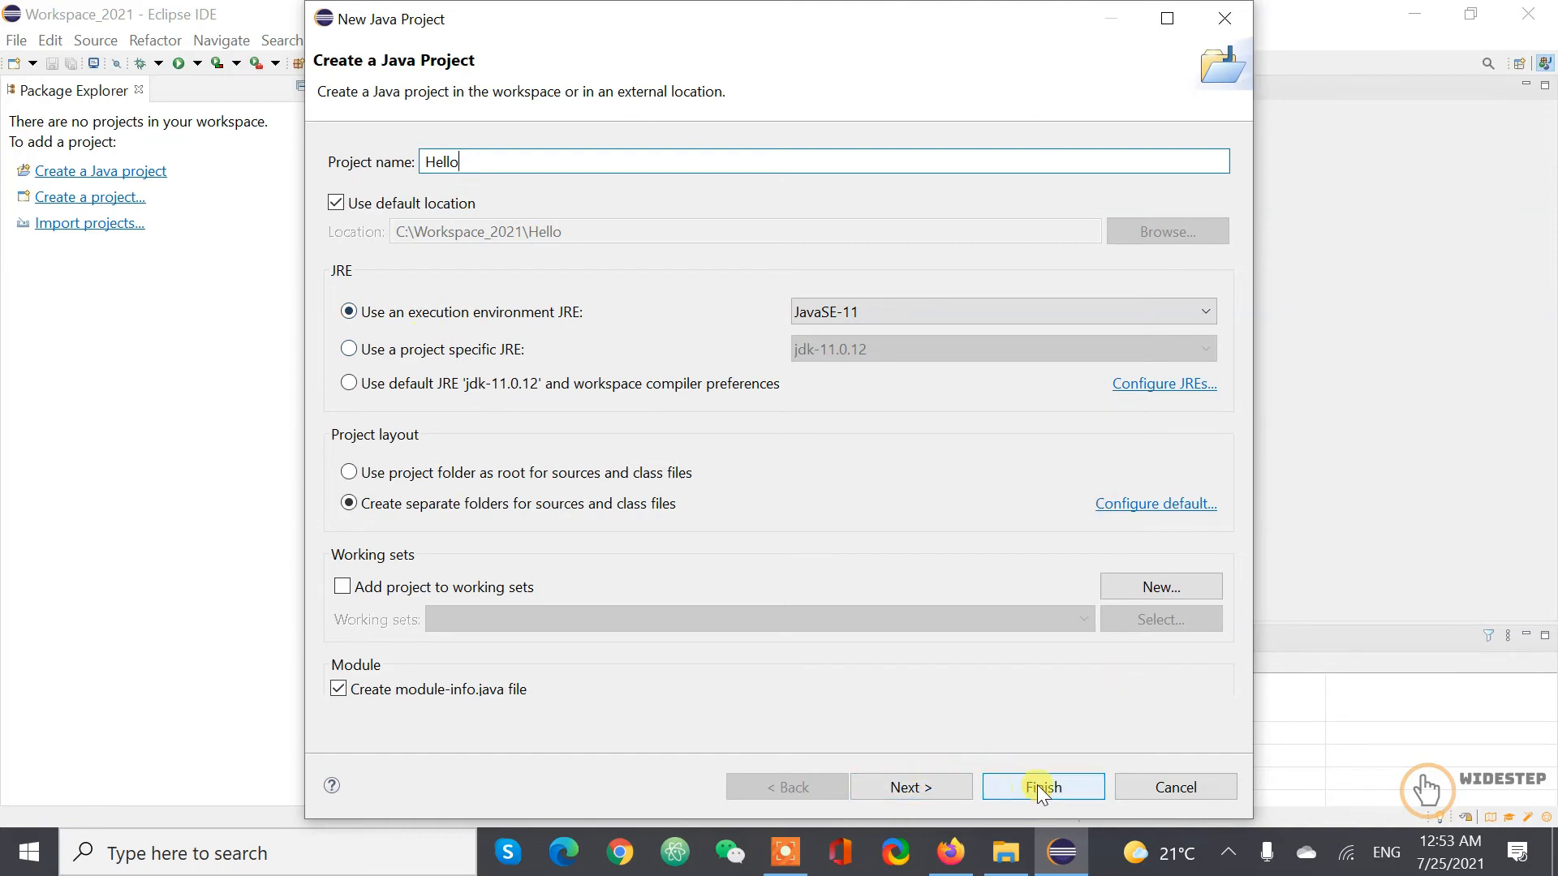
{"action": "left_click", "coordinate": [908, 787]}
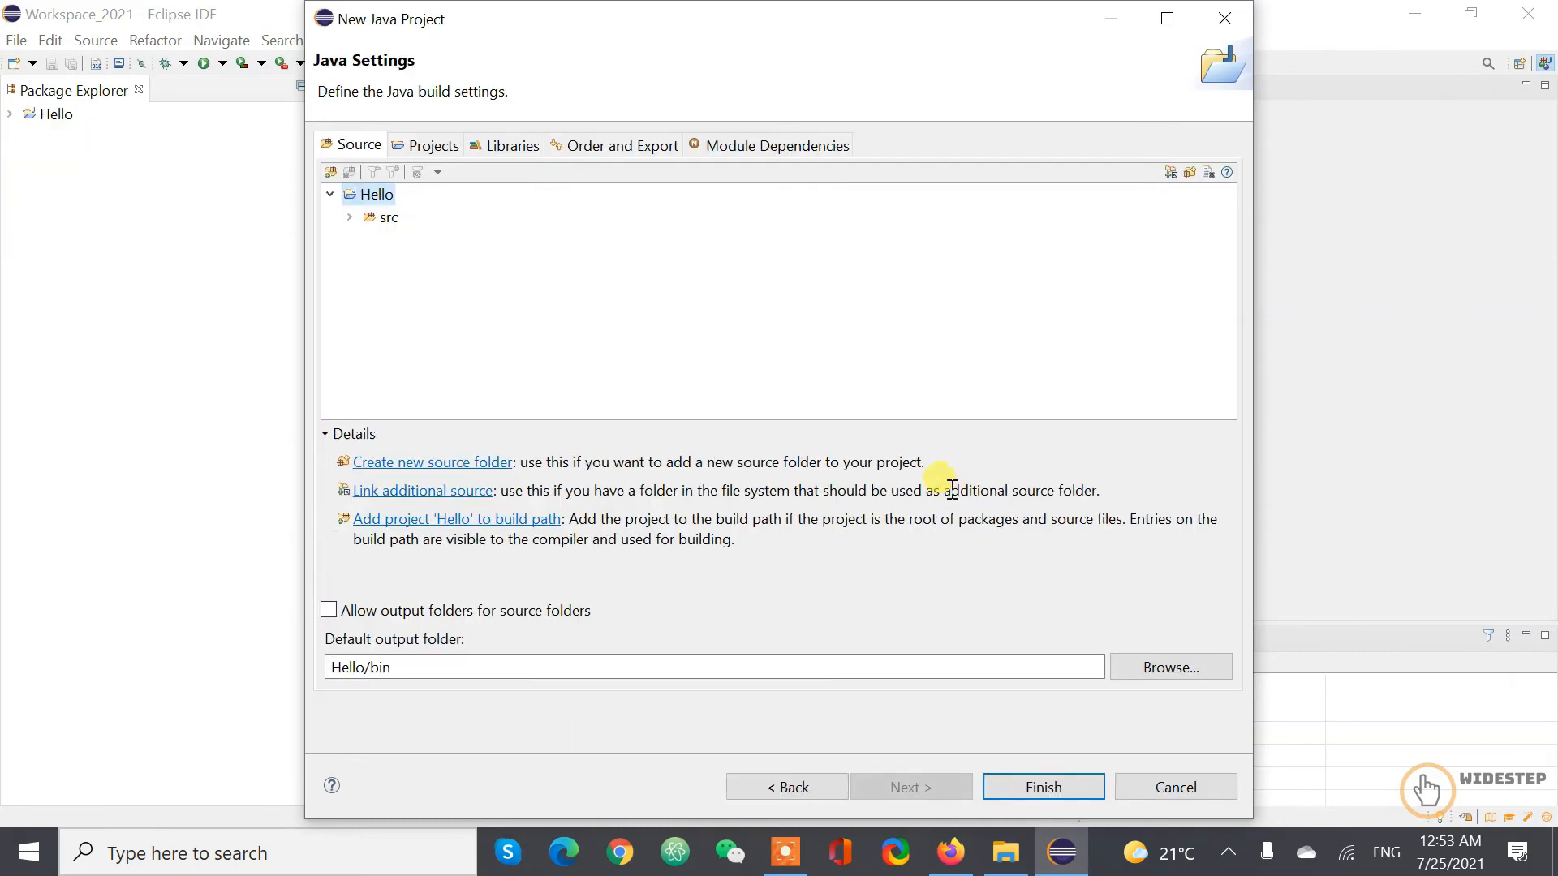
{"action": "left_click", "coordinate": [1050, 783]}
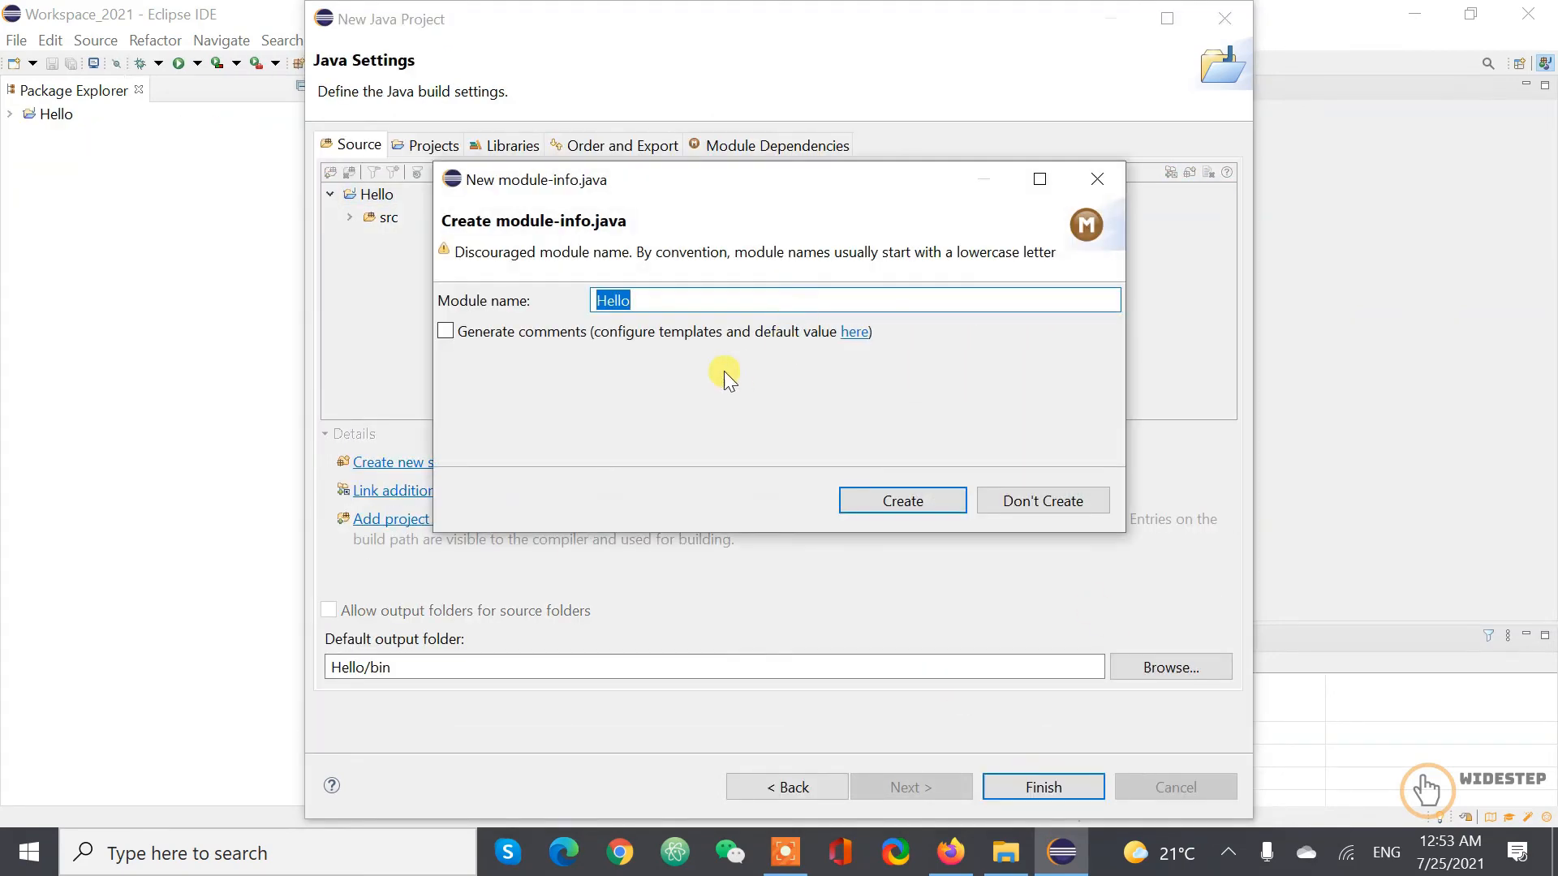
{"action": "left_click", "coordinate": [445, 331]}
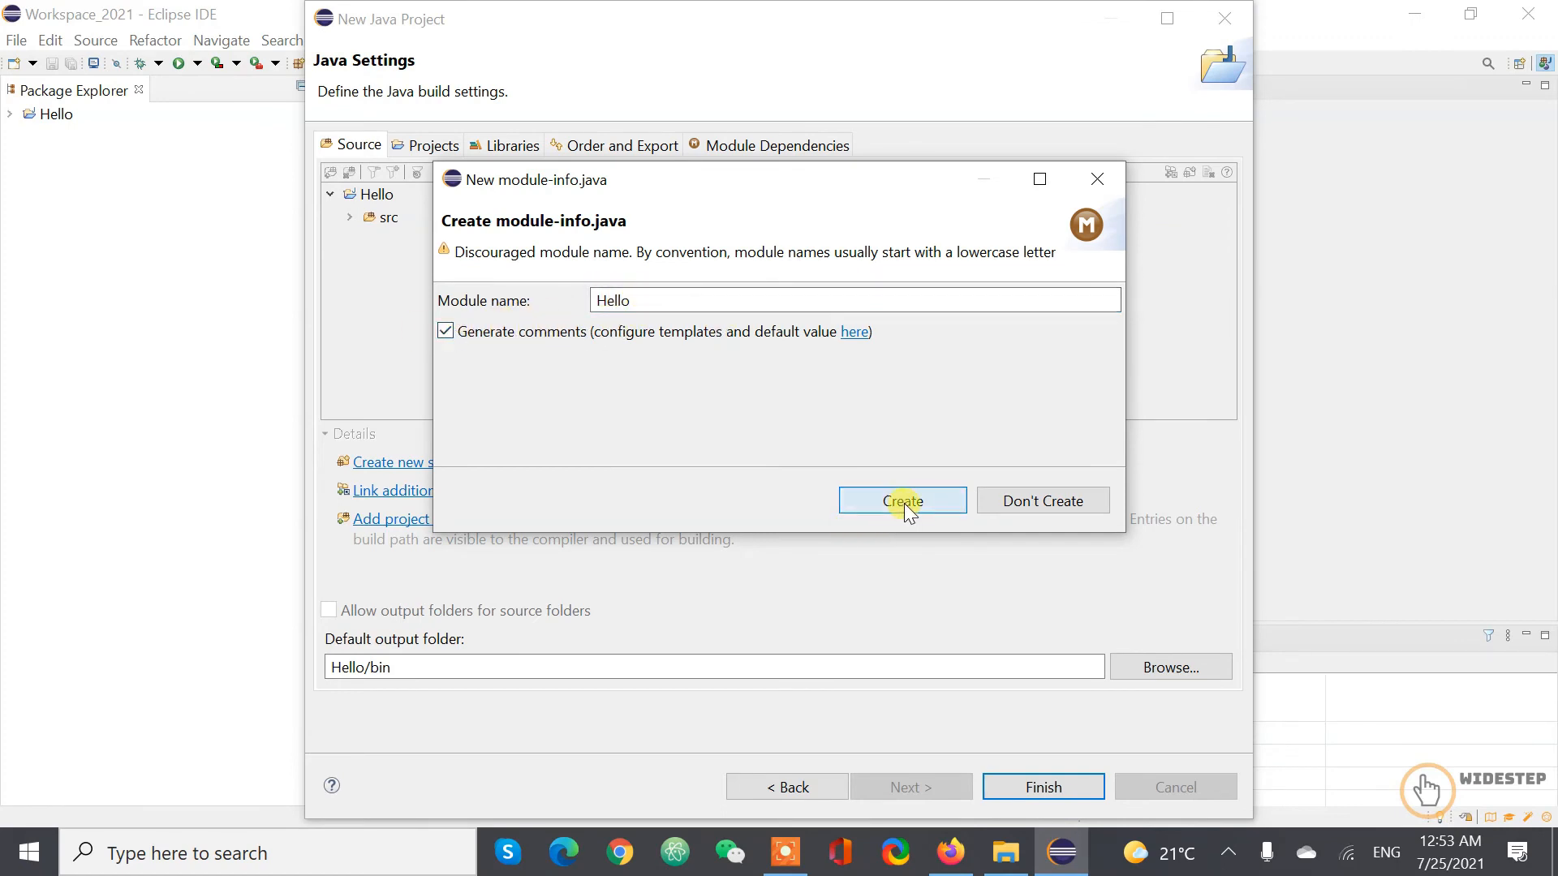
{"action": "key", "text": "Return"}
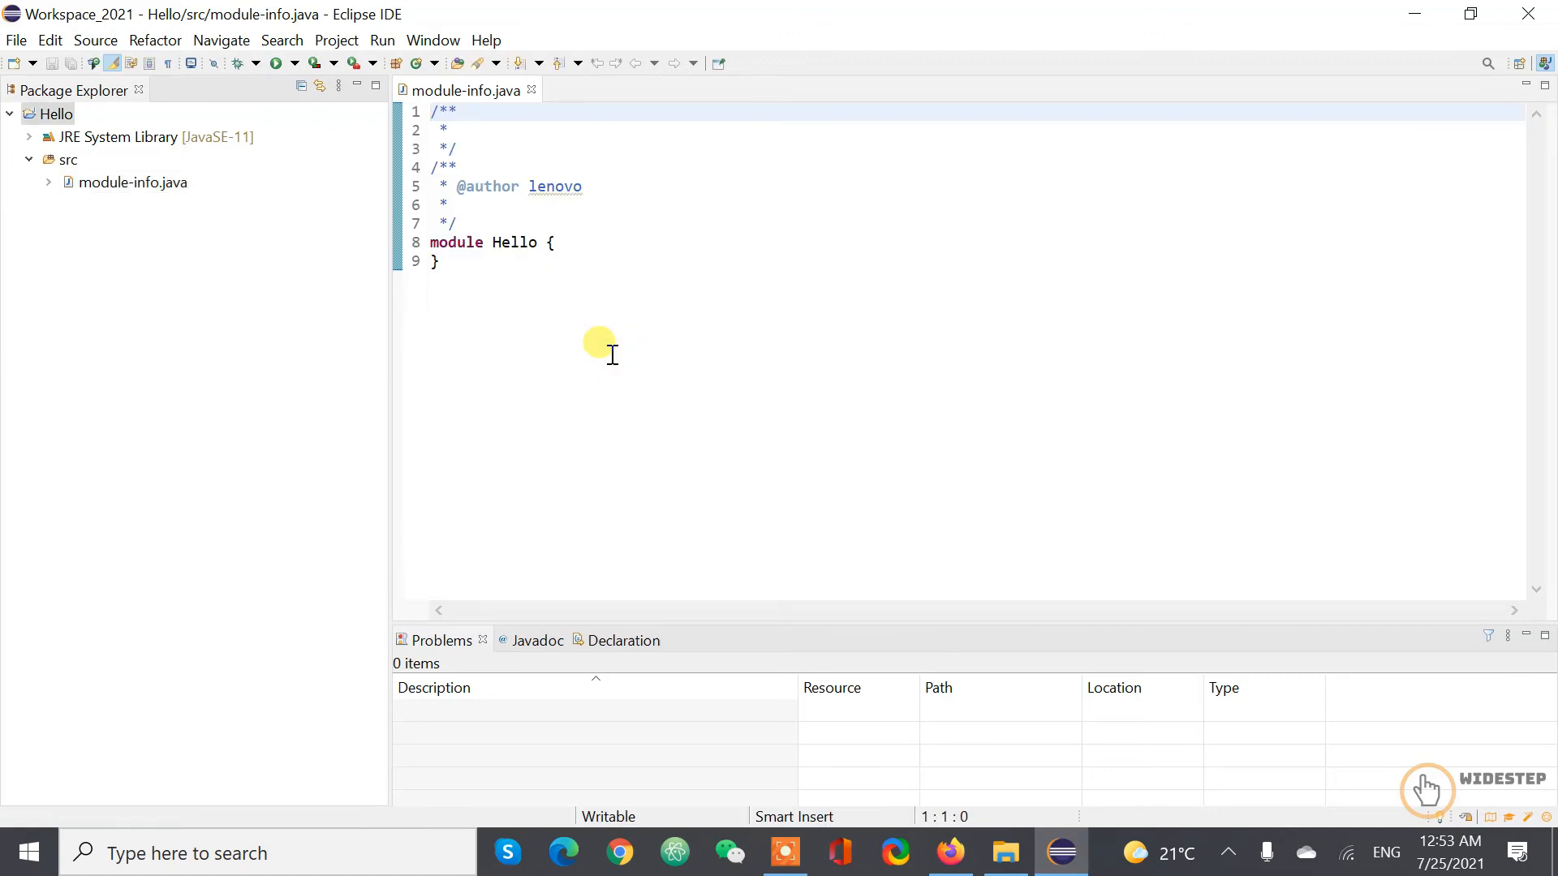
Step: Delete the comment blocks and blank line above the module declaration in module-info.java and save the file
{"action": "left_click", "coordinate": [489, 224]}
{"action": "key", "text": "ctrl+shift+Home"}
{"action": "key", "text": "Delete"}
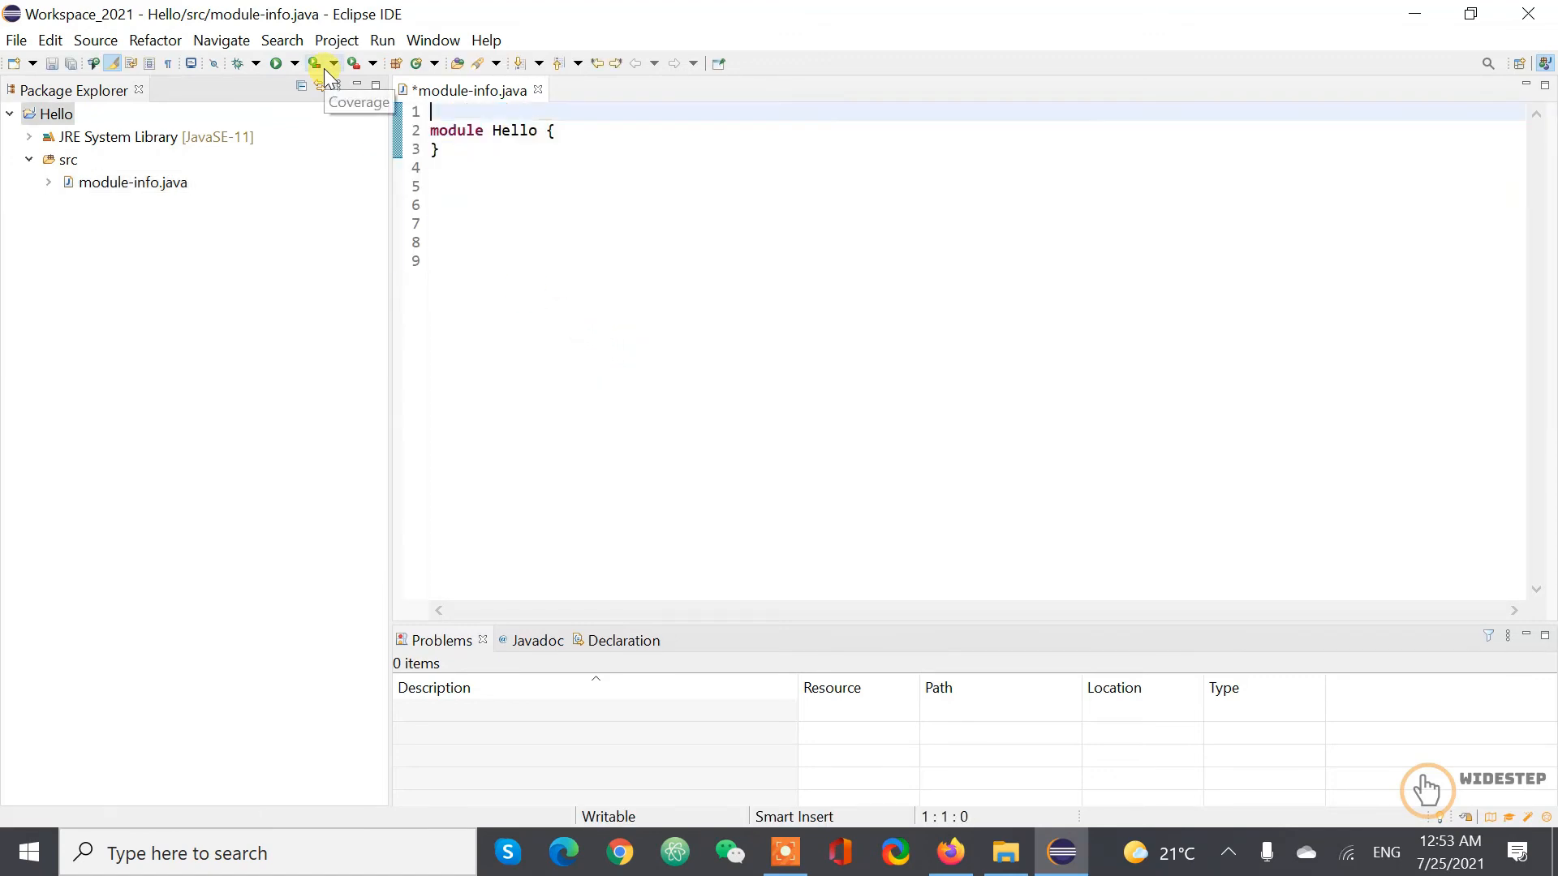
{"action": "key", "text": "Delete"}
{"action": "key", "text": "ctrl+s"}
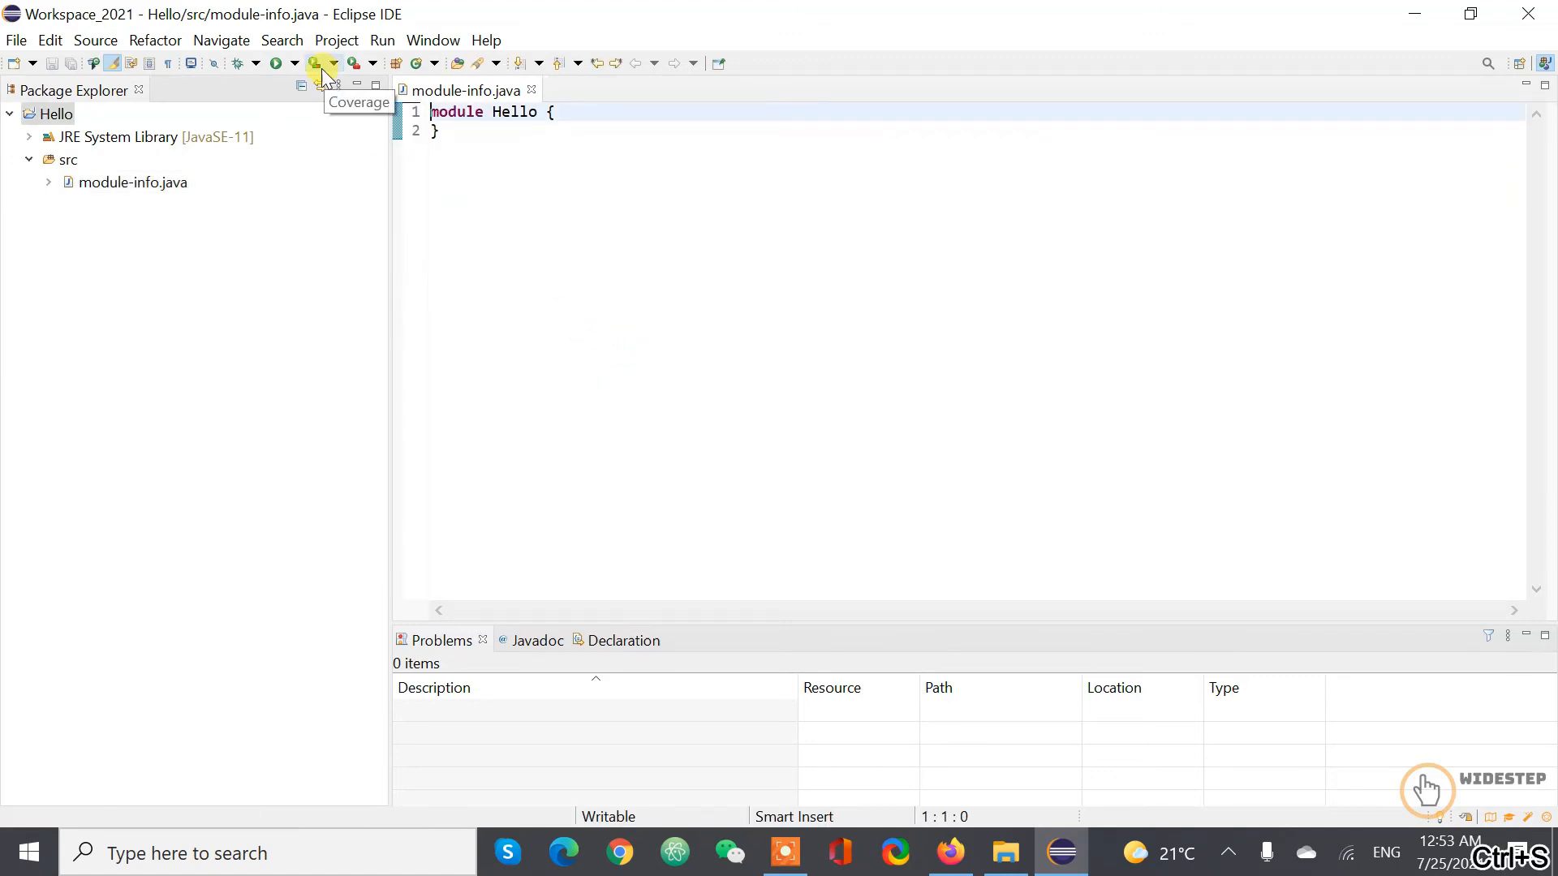
Step: Start a new Java class in the Hello project and set its package to com.demo.hello.xyz
{"action": "left_click", "coordinate": [48, 115]}
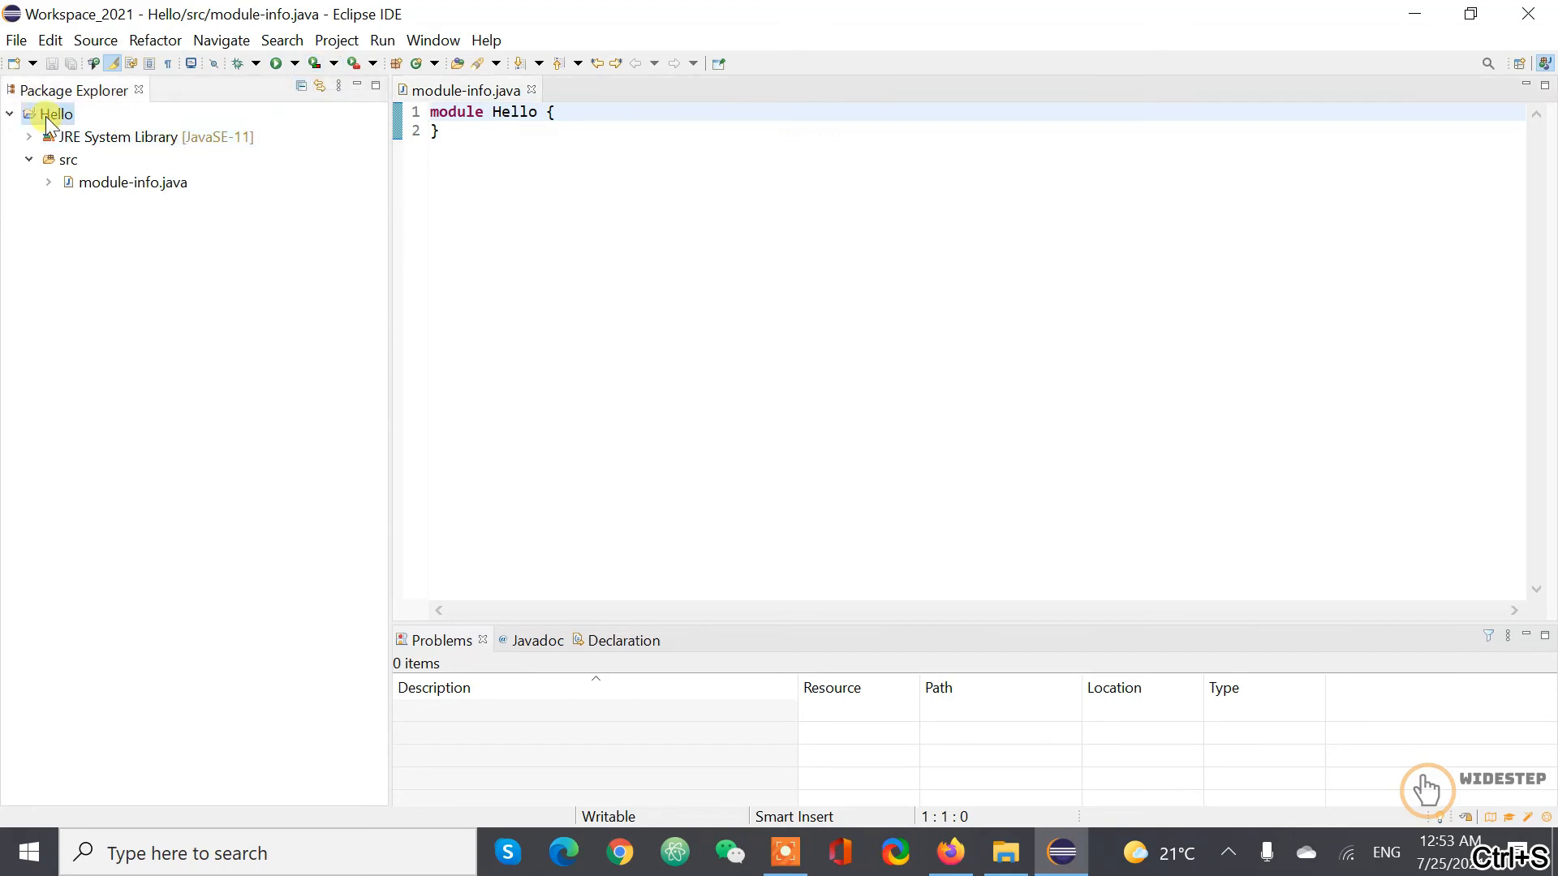
{"action": "right_click", "coordinate": [104, 123]}
{"action": "mouse_move", "coordinate": [136, 129]}
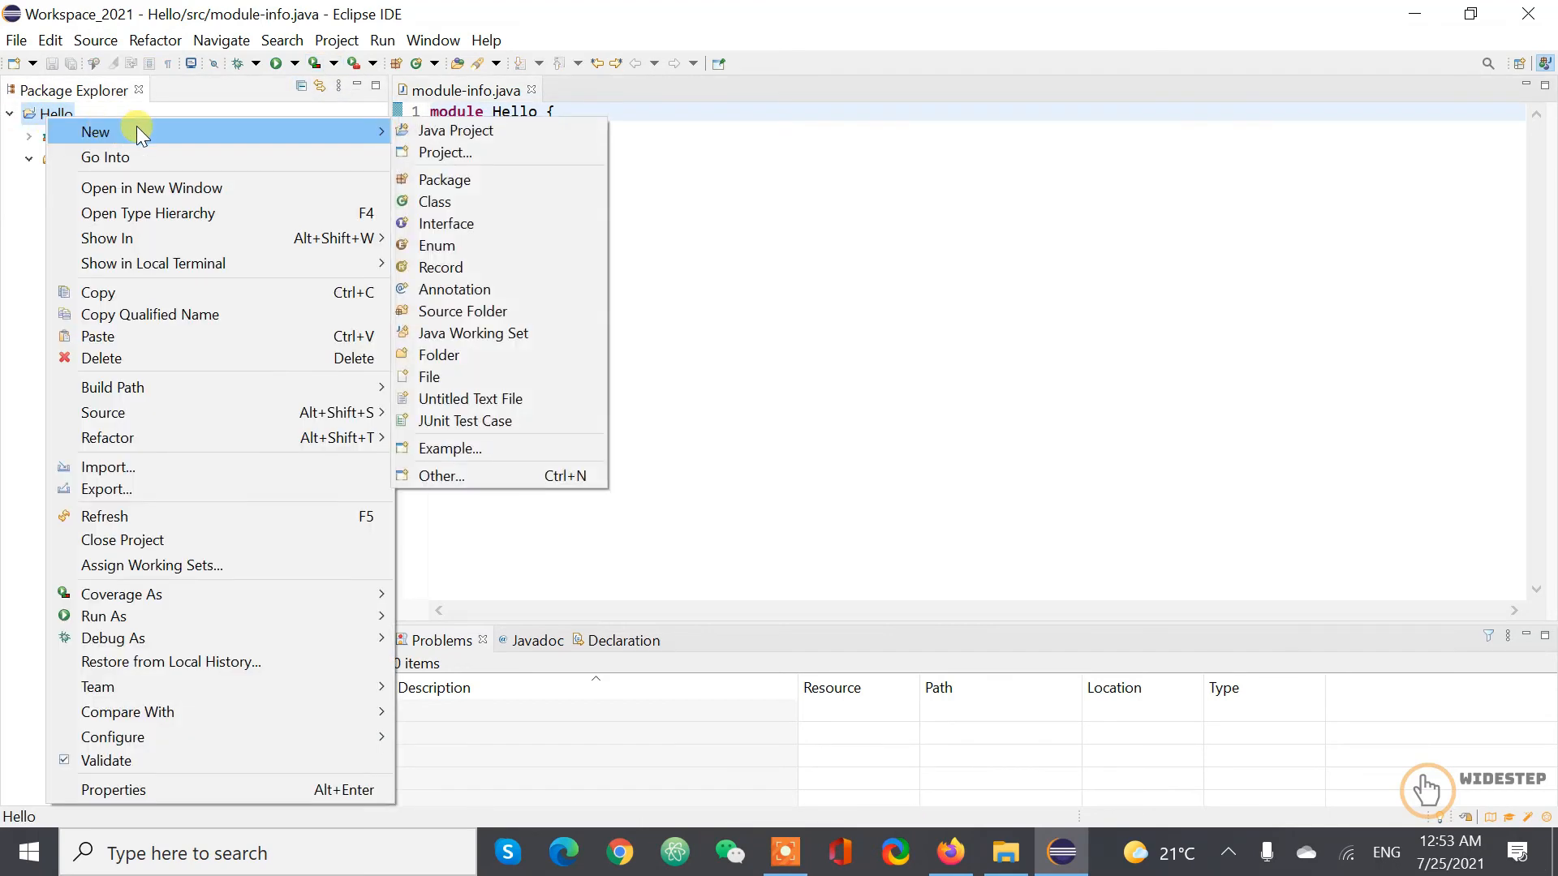
{"action": "left_click", "coordinate": [485, 200]}
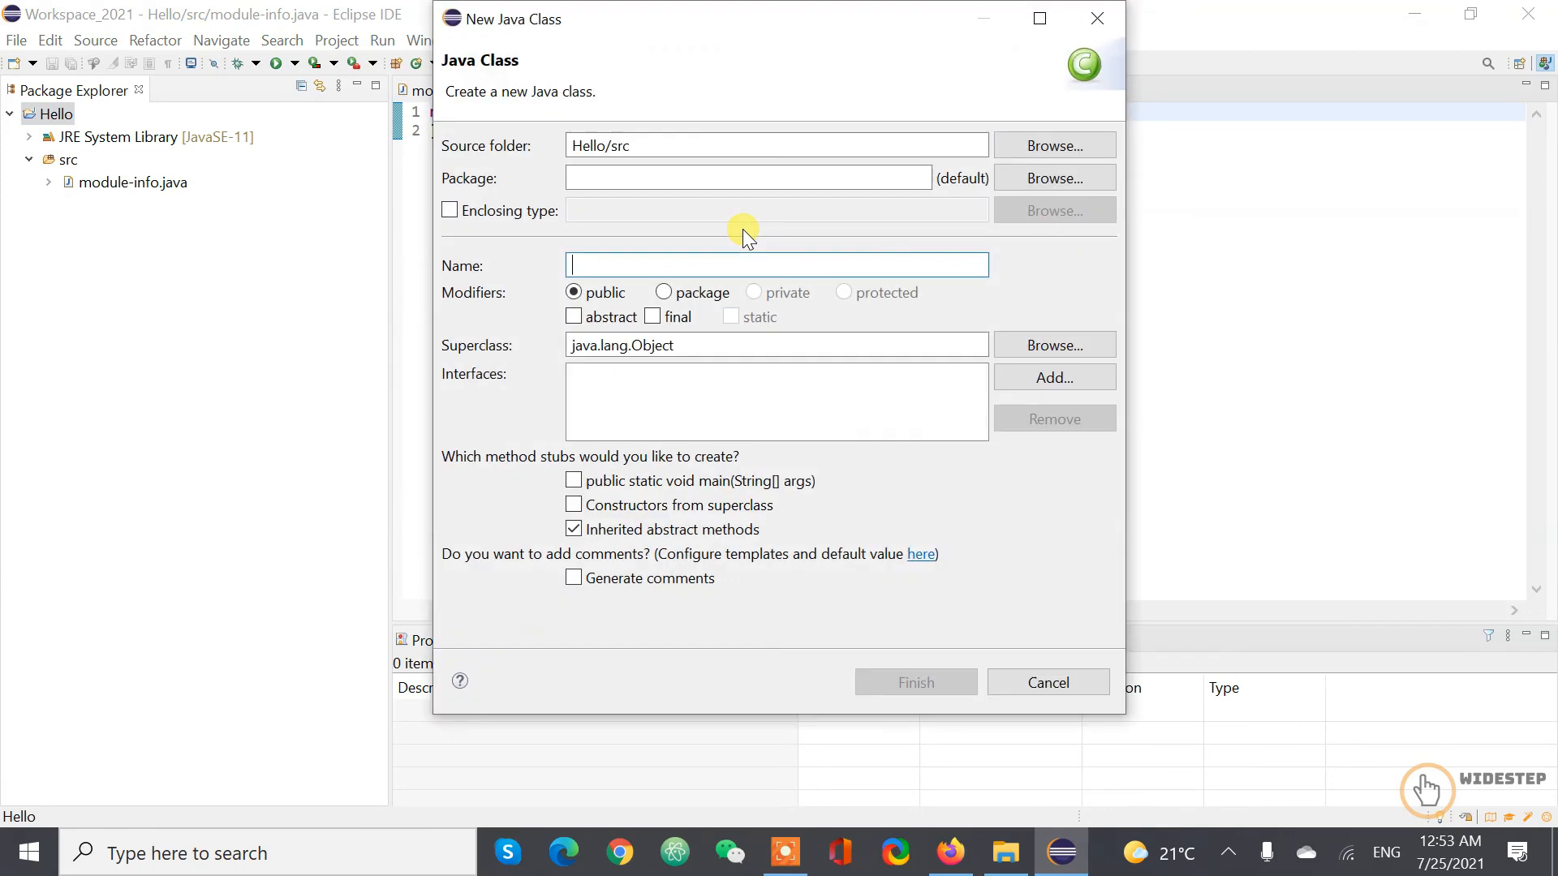
{"action": "left_click", "coordinate": [650, 181]}
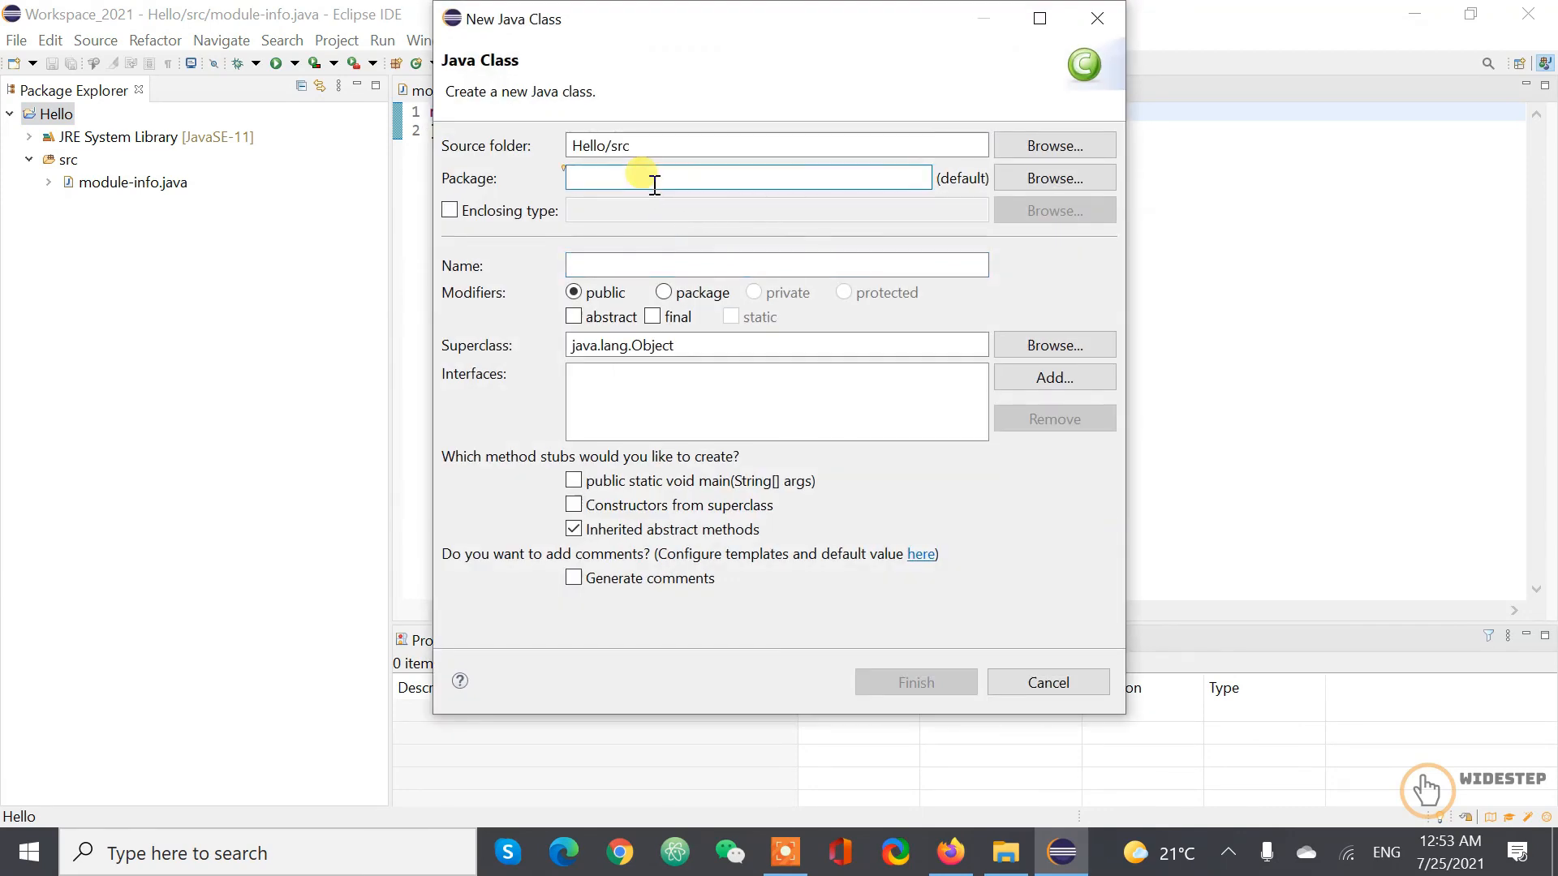
{"action": "type", "text": "com"}
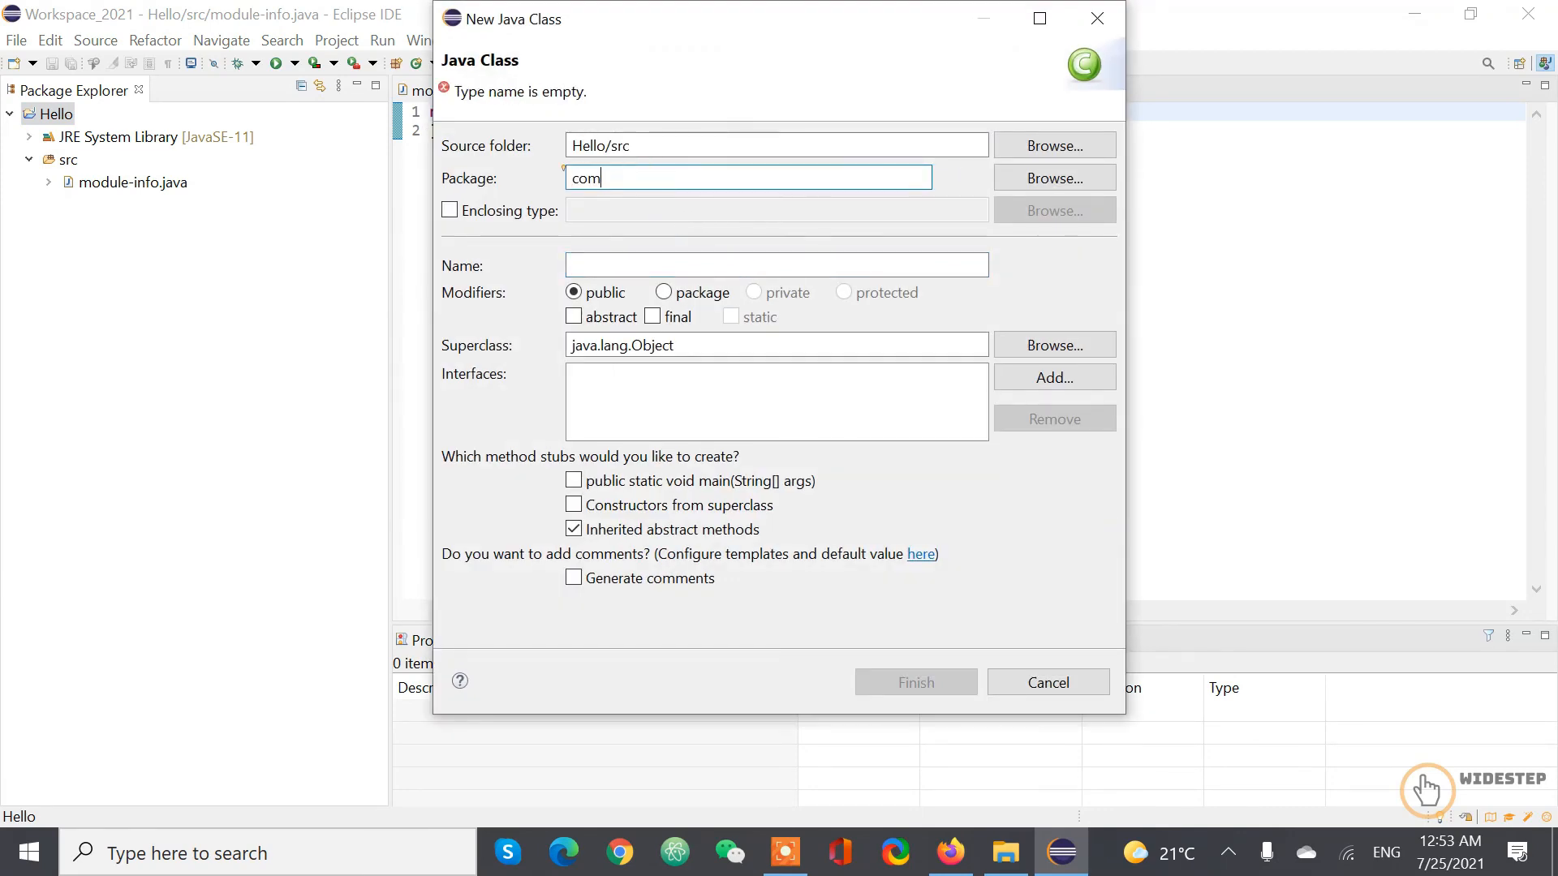
{"action": "type", "text": ".demo.he.xyz"}
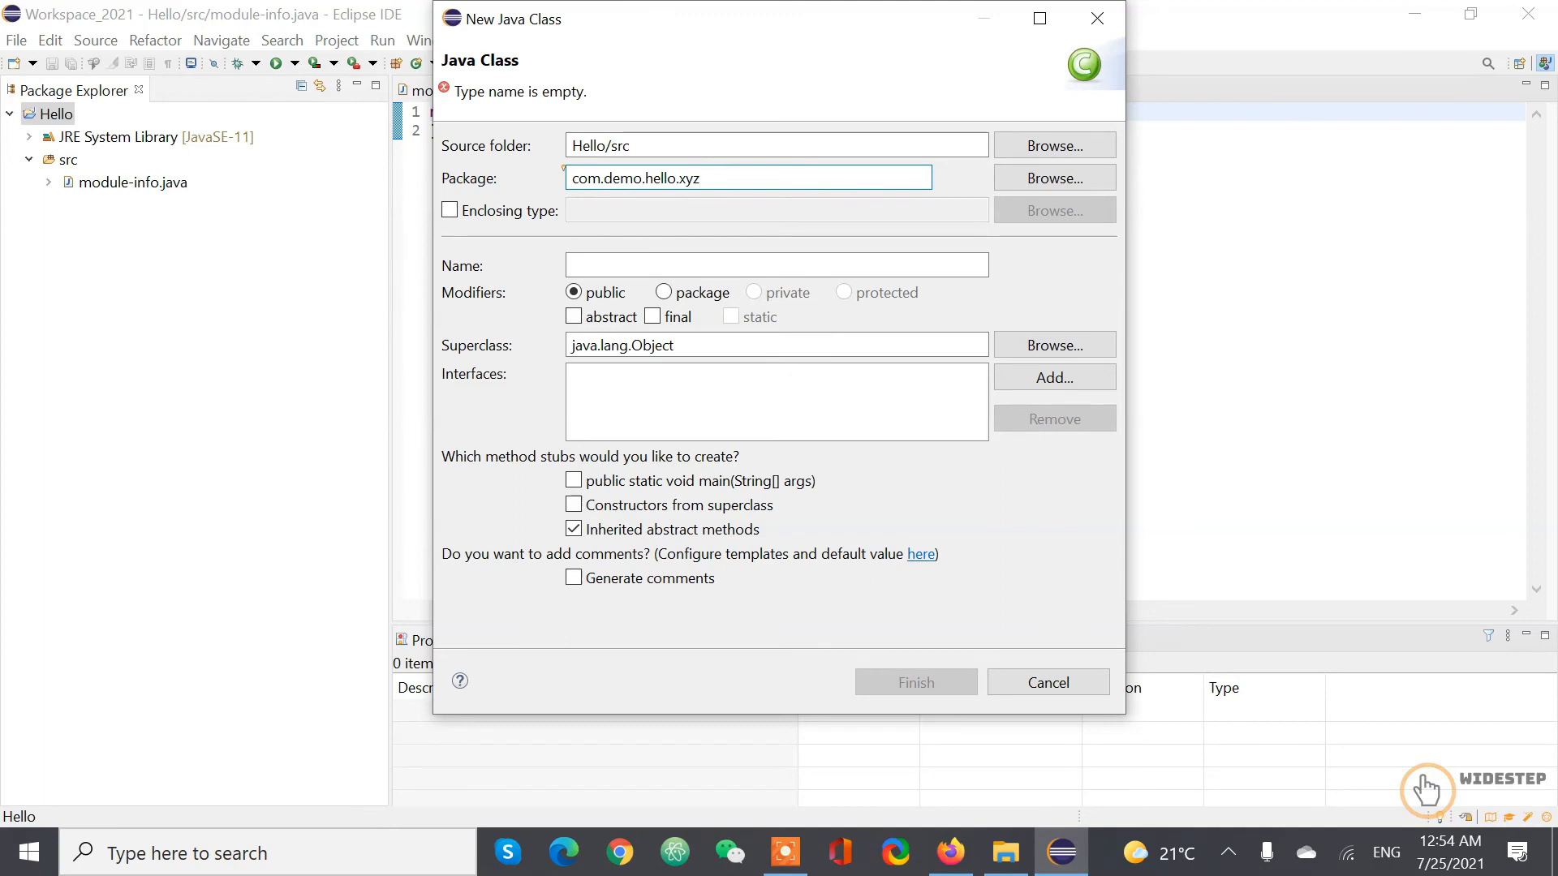
Step: Name the new class Hello and create it with the preset modifiers and method stub options
{"action": "key", "text": "Tab"}
{"action": "key", "text": "Tab"}
{"action": "key", "text": "Tab"}
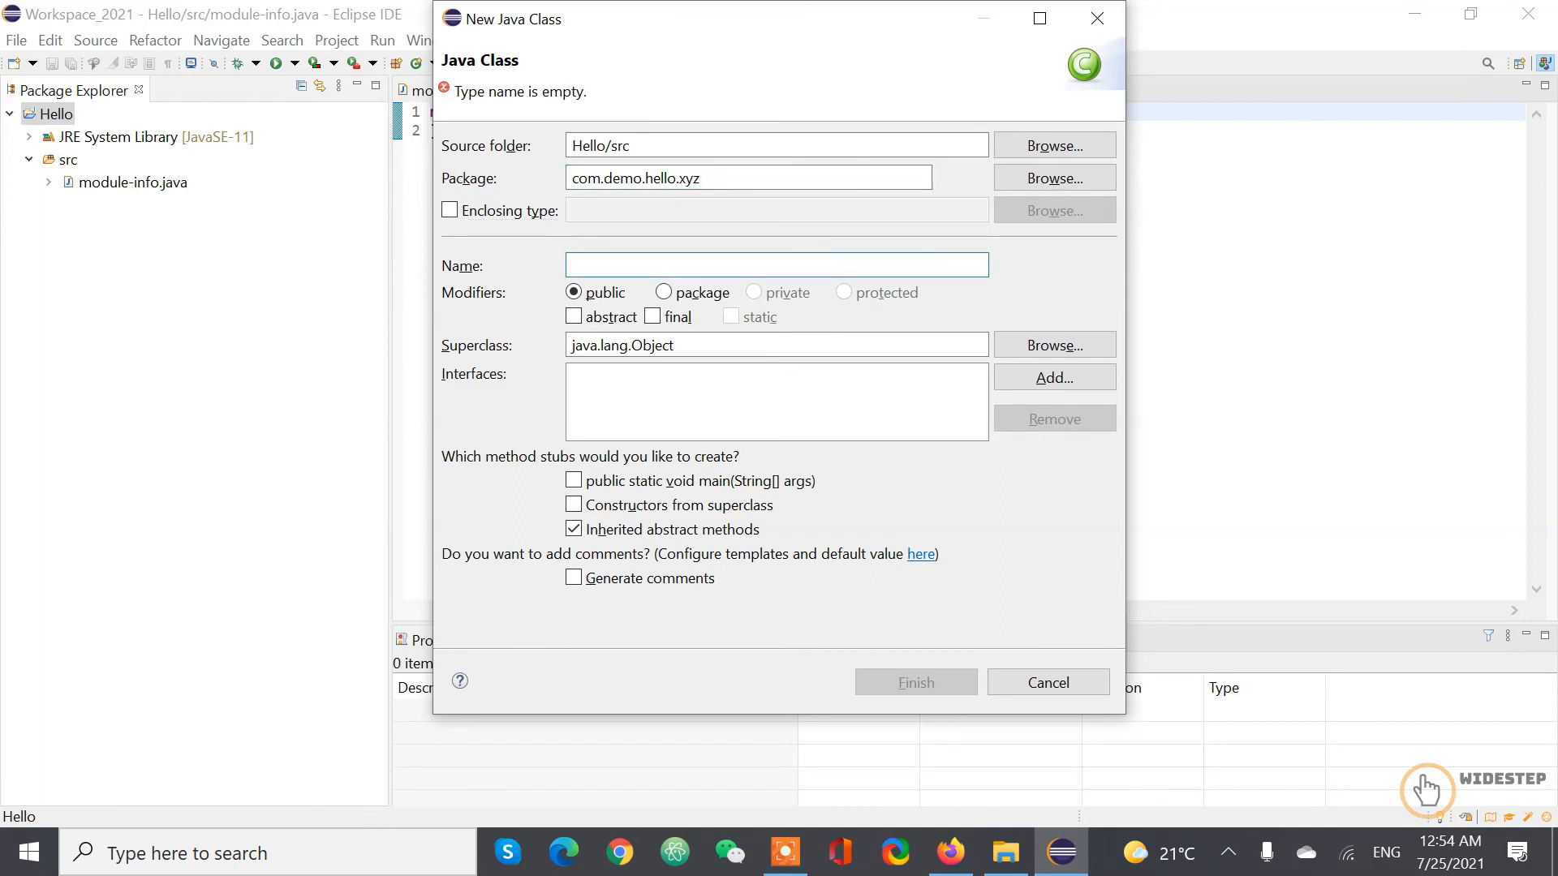
{"action": "type", "text": "Hello"}
{"action": "key", "text": "Return"}
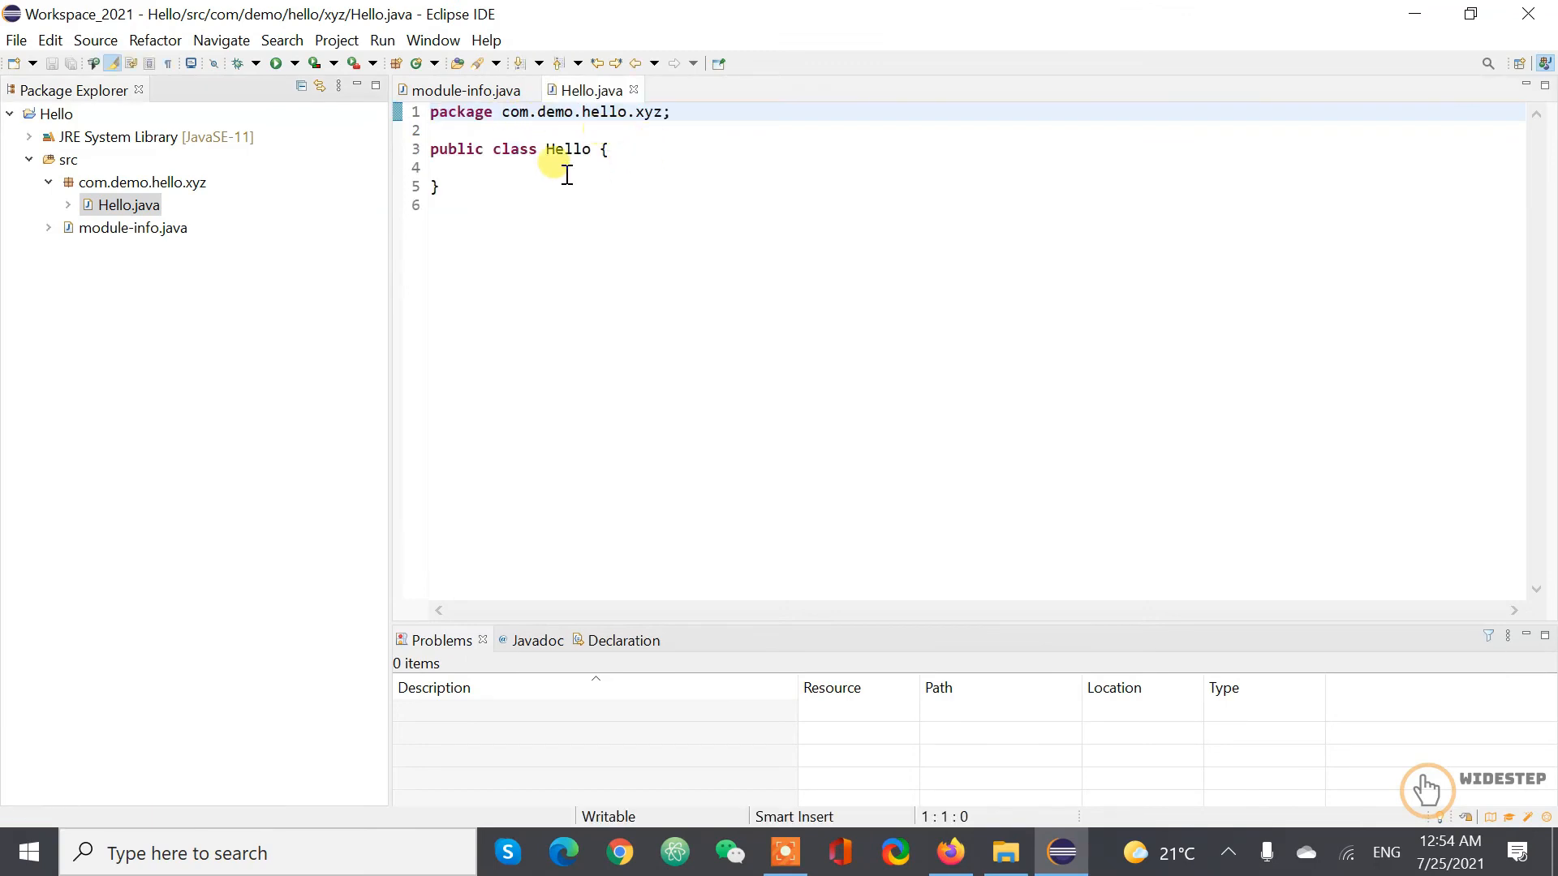
Step: Add a public static void main(String[] args) method to the body of the Hello class using the main code template
{"action": "left_click", "coordinate": [559, 168]}
{"action": "key", "text": "Tab"}
{"action": "type", "text": "main"}
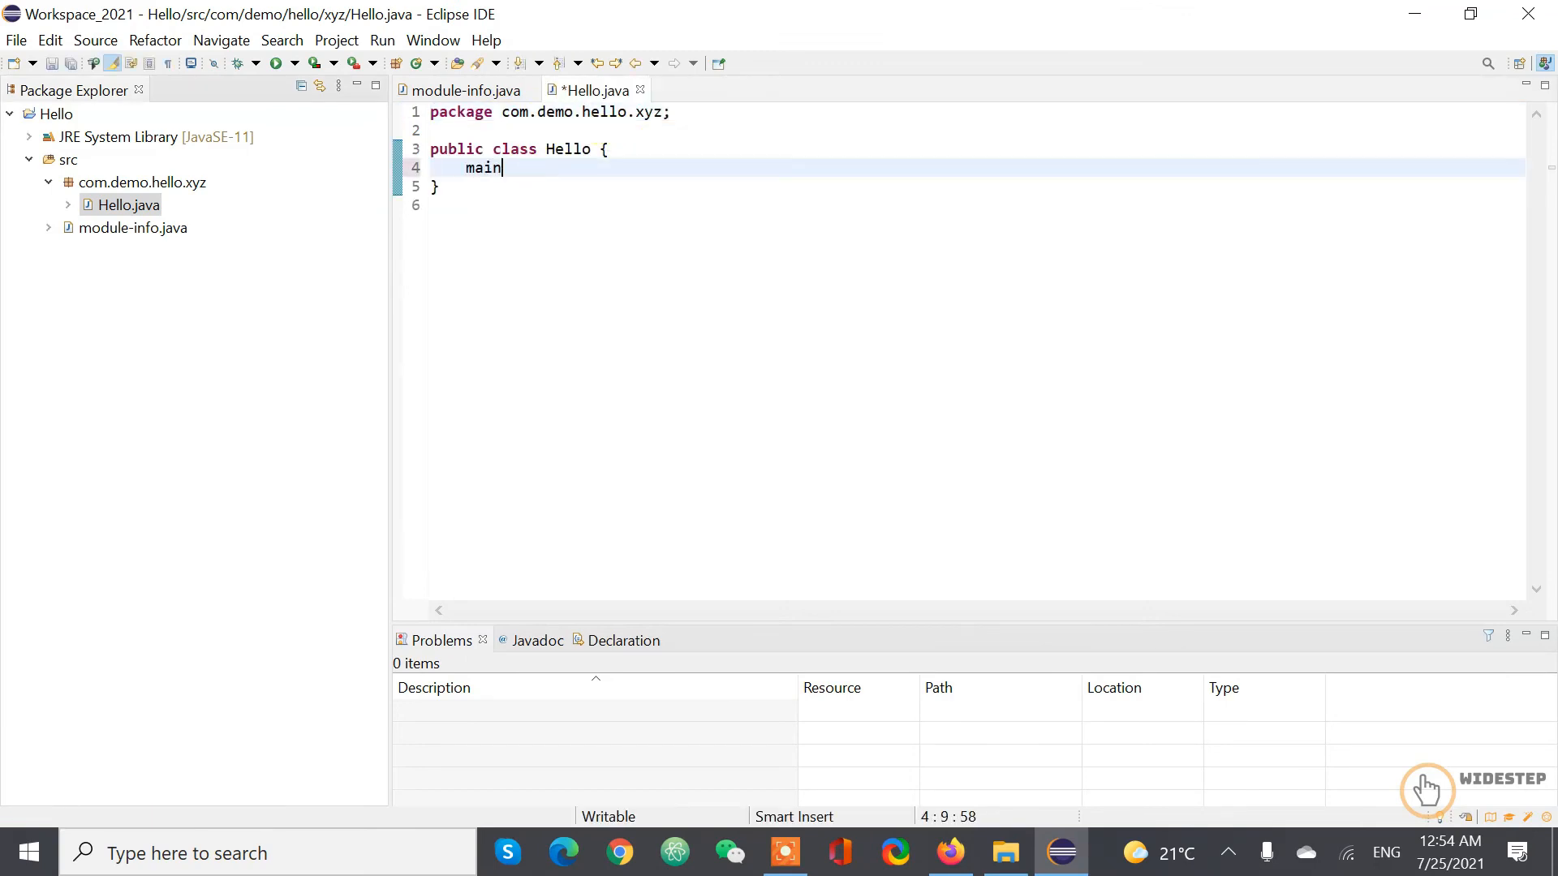
{"action": "key", "text": "ctrl+space"}
{"action": "key", "text": "Return"}
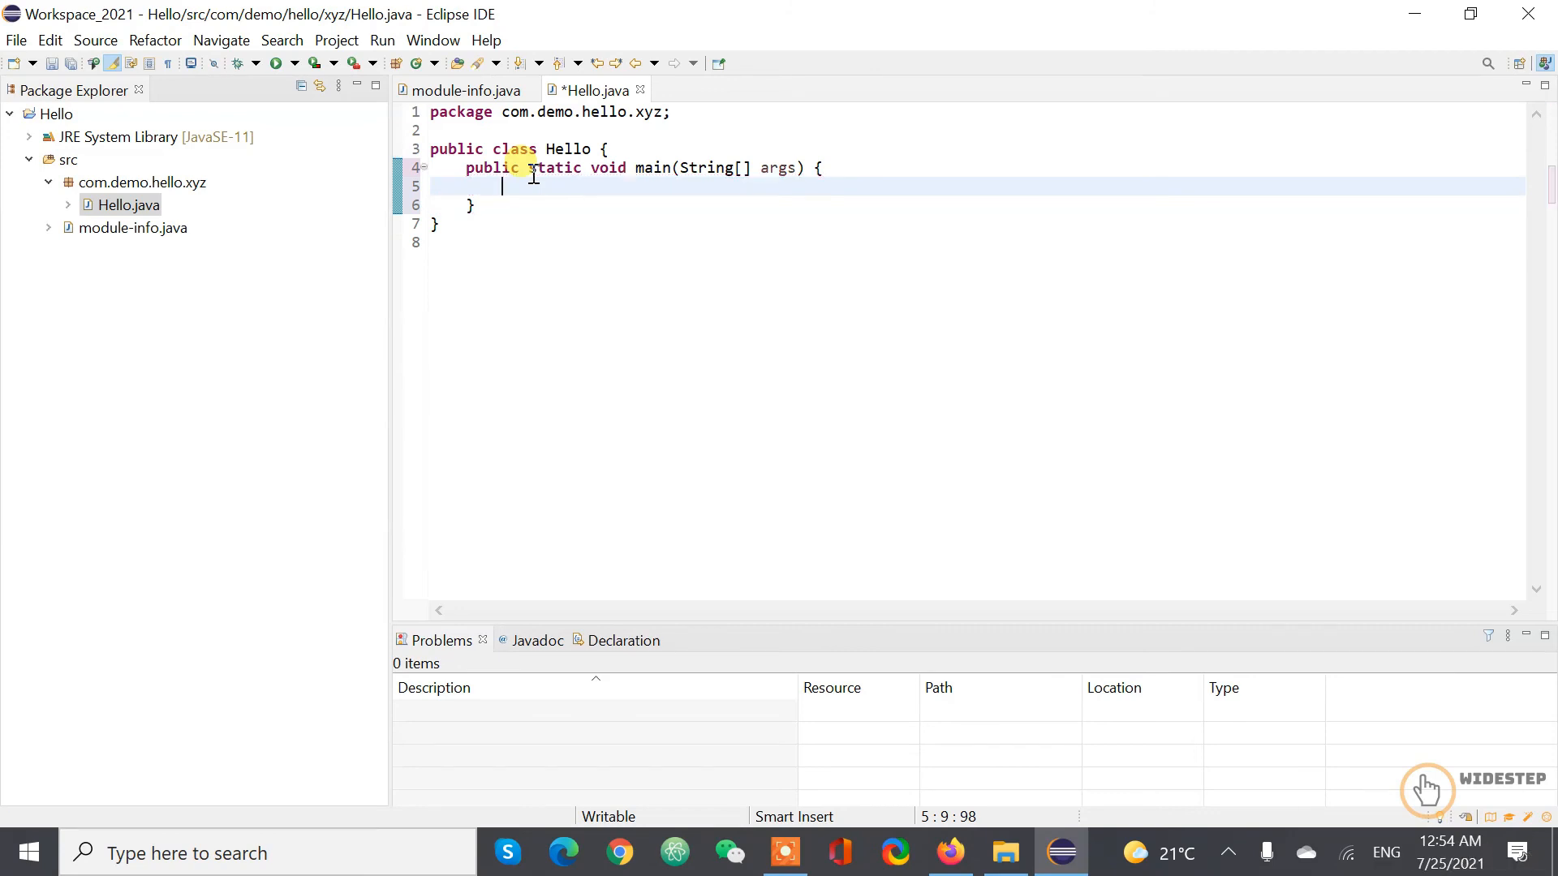
Step: Insert a System.out.println() statement inside the main method using the sysout code template
{"action": "type", "text": "system"}
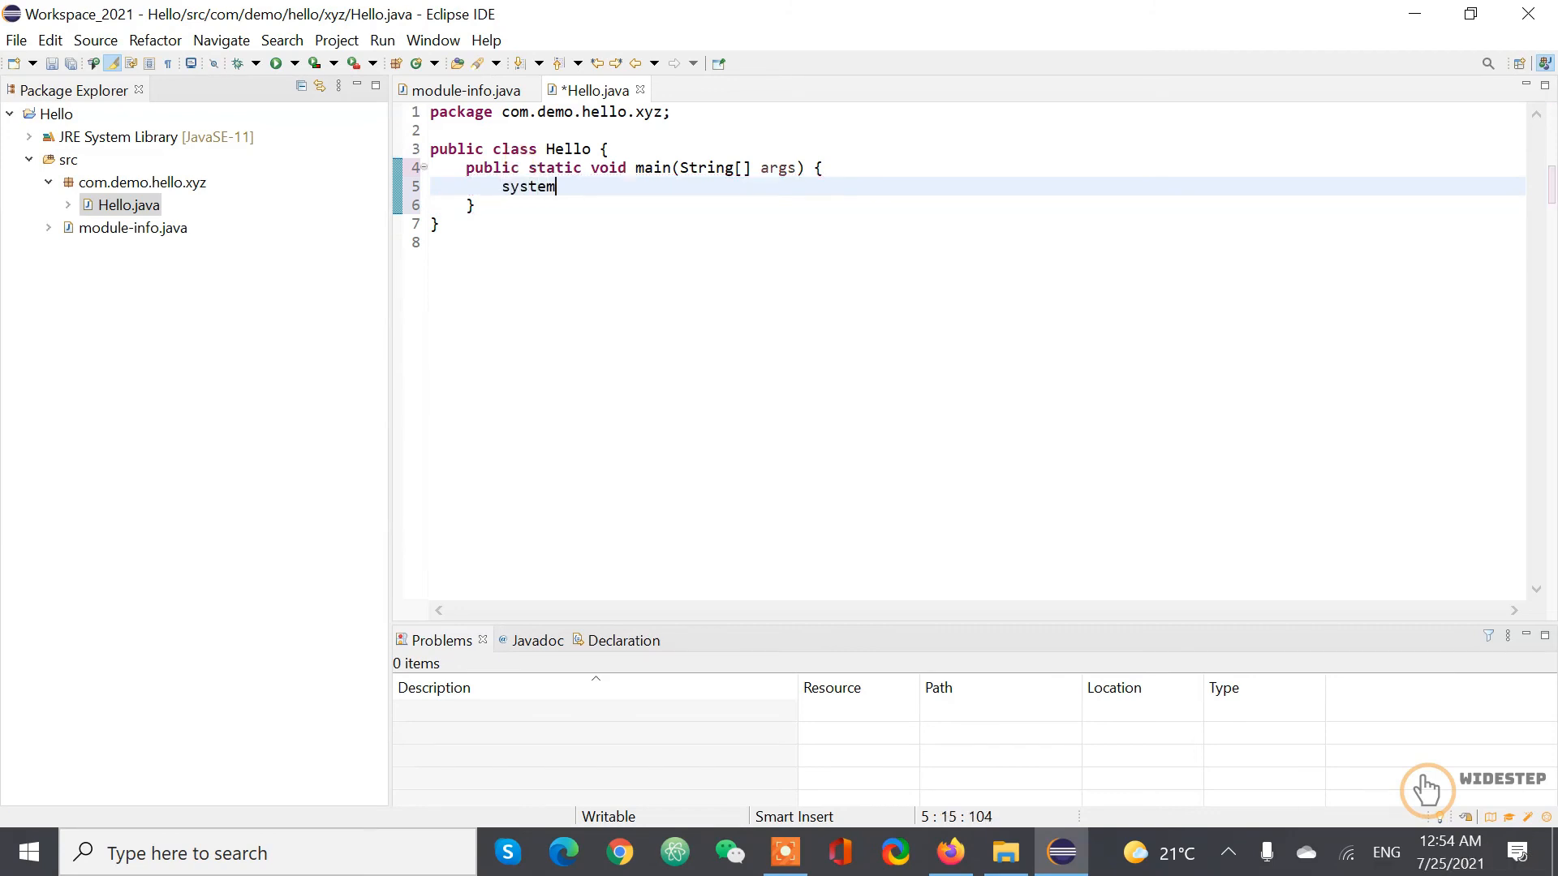
{"action": "key", "text": "BackSpace"}
{"action": "key", "text": "BackSpace"}
{"action": "key", "text": "BackSpace"}
{"action": "type", "text": "out"}
{"action": "key", "text": "ctrl+space"}
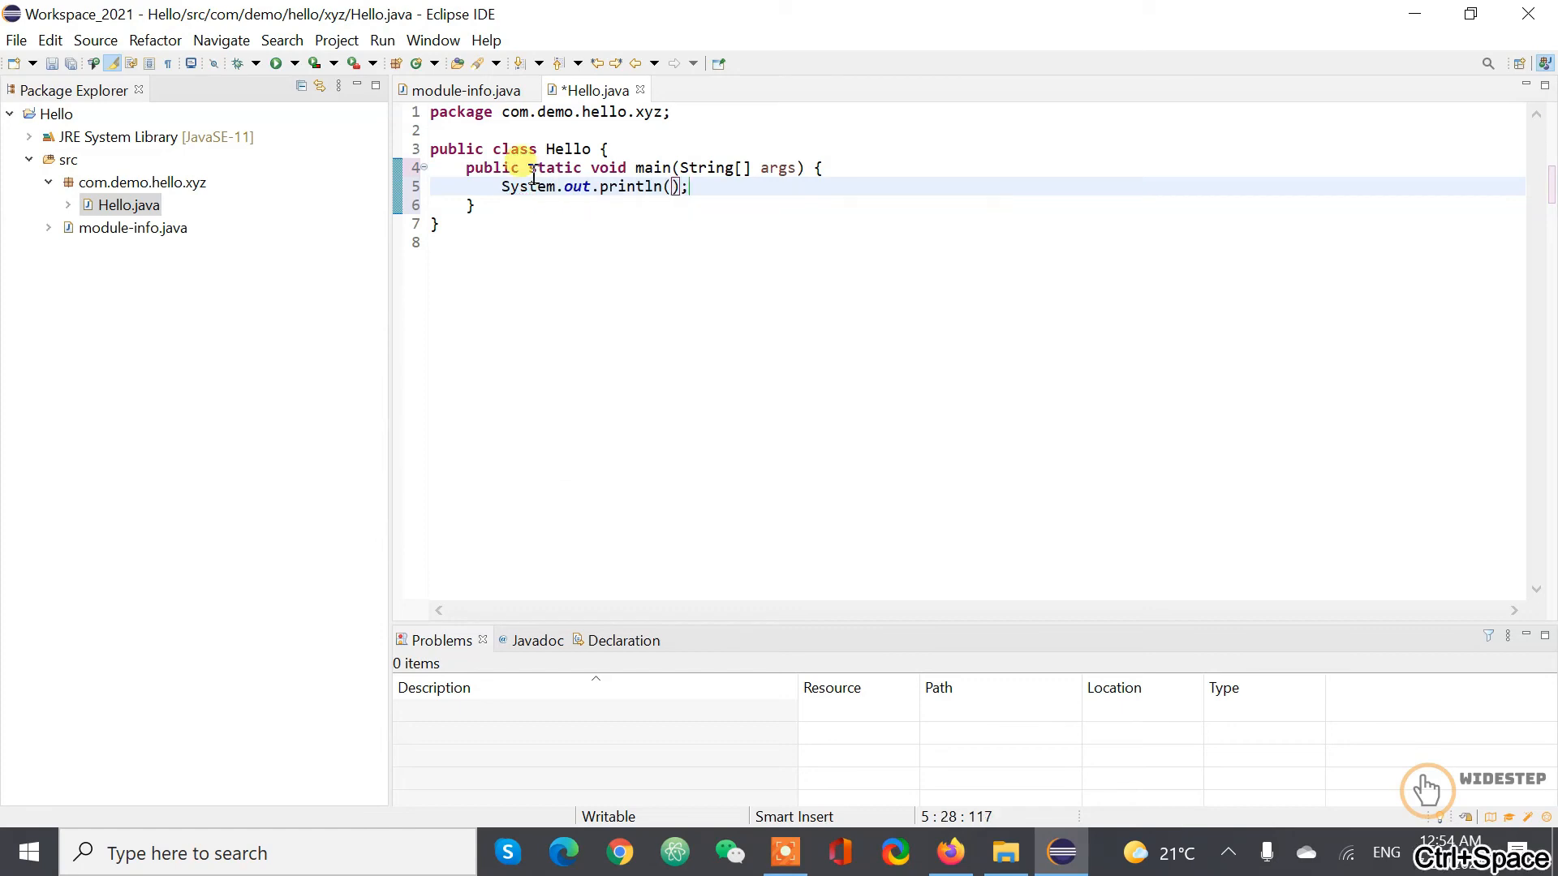
Step: Make the println statement print "Hello from eclipse IDE 2021-06" and save Hello.java
{"action": "type", "text": "\""}
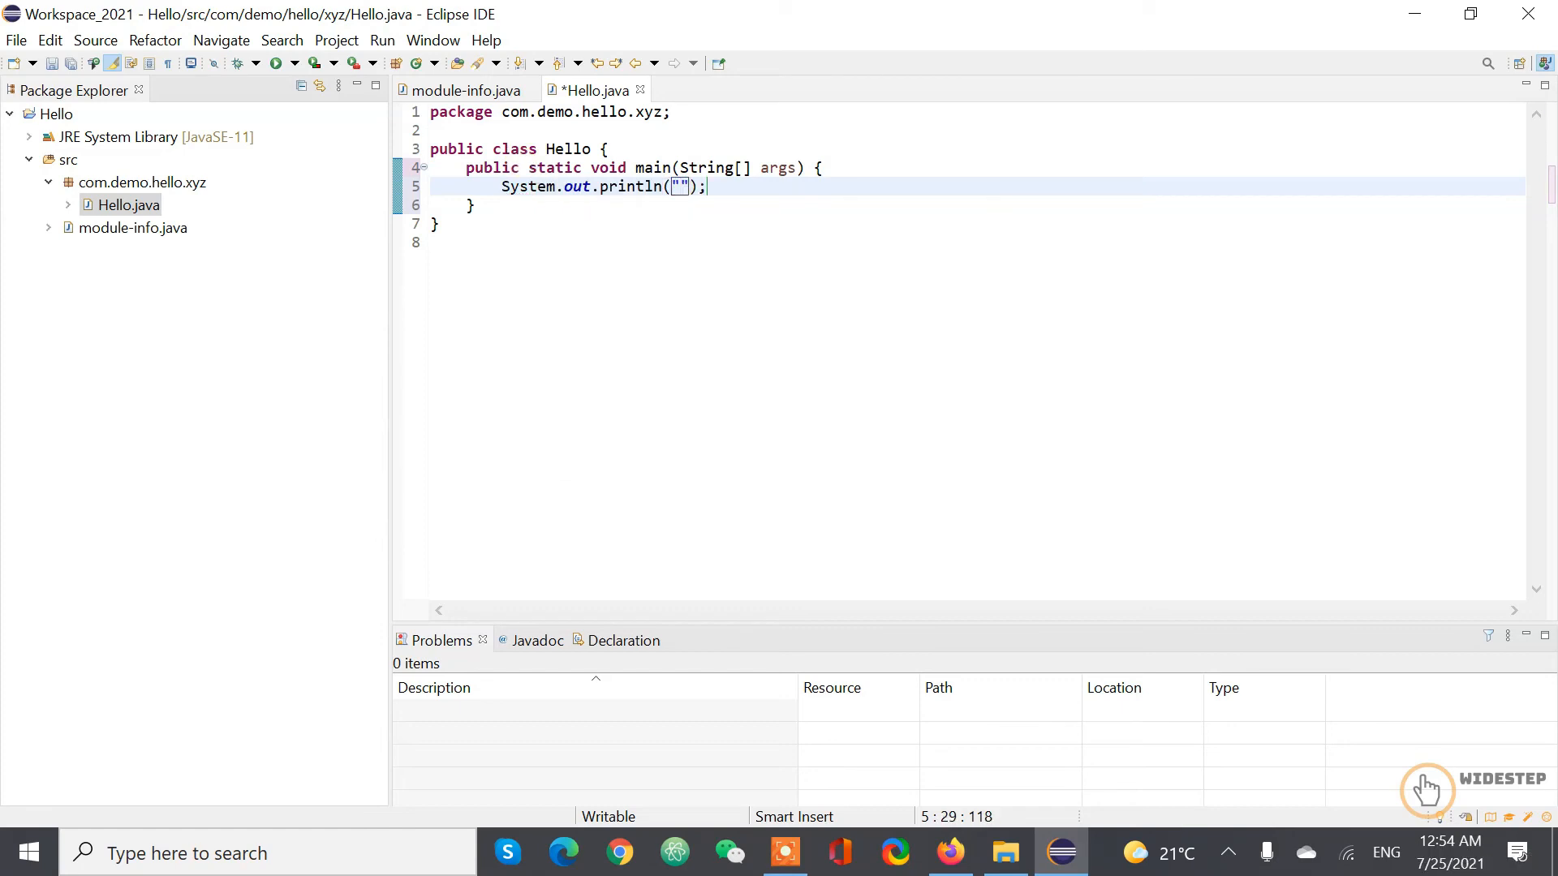
{"action": "type", "text": "Hello "}
{"action": "type", "text": "from ec"}
{"action": "type", "text": "lipse ID"}
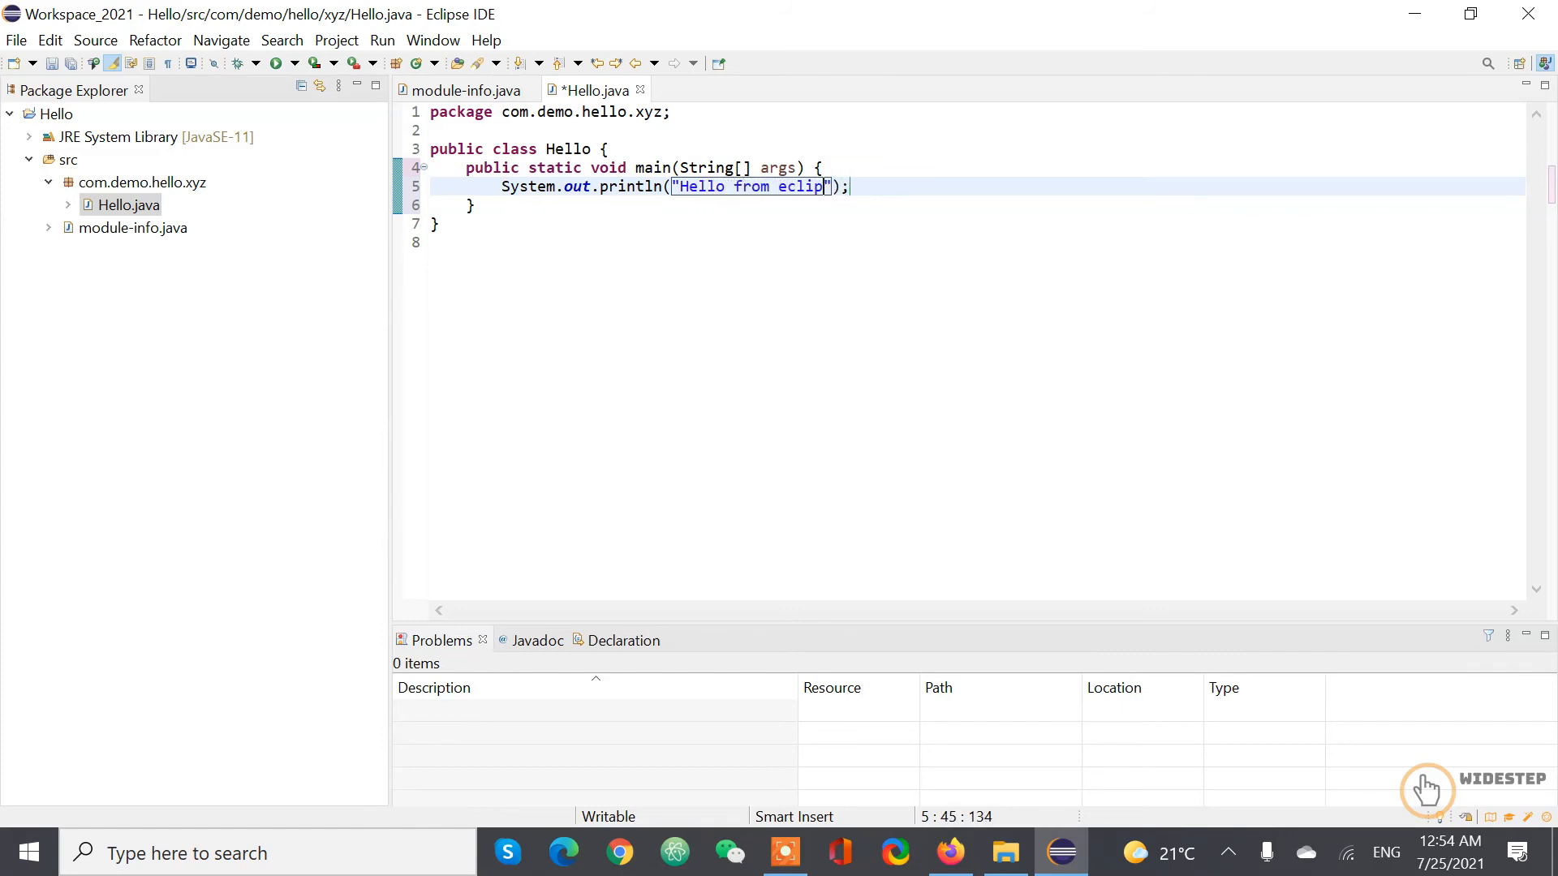
{"action": "type", "text": "E 2021"}
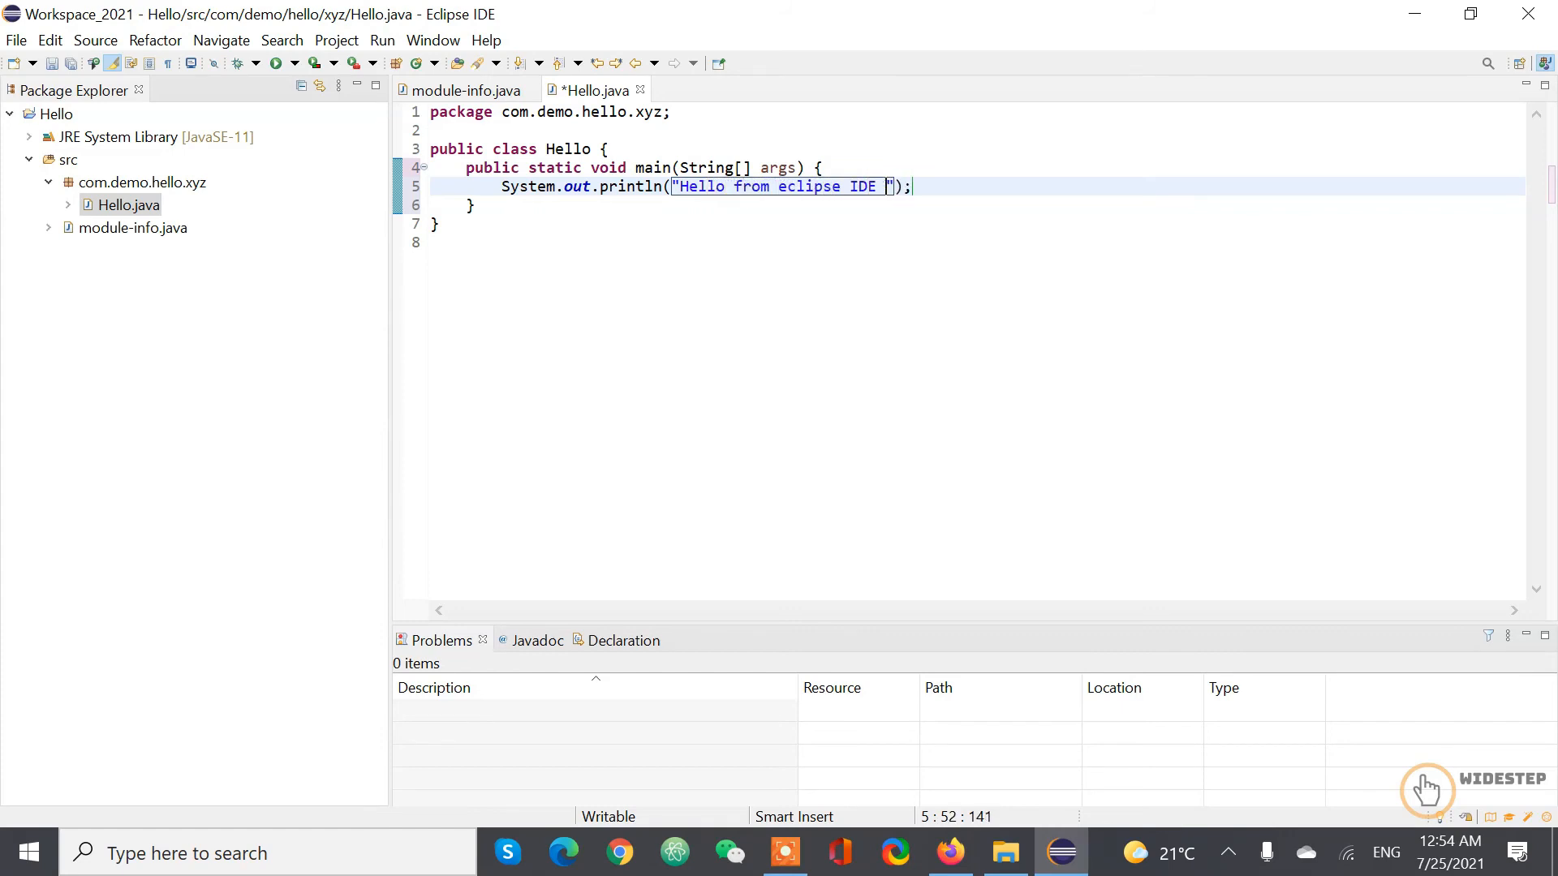
{"action": "type", "text": "-06"}
{"action": "key", "text": "ctrl+s"}
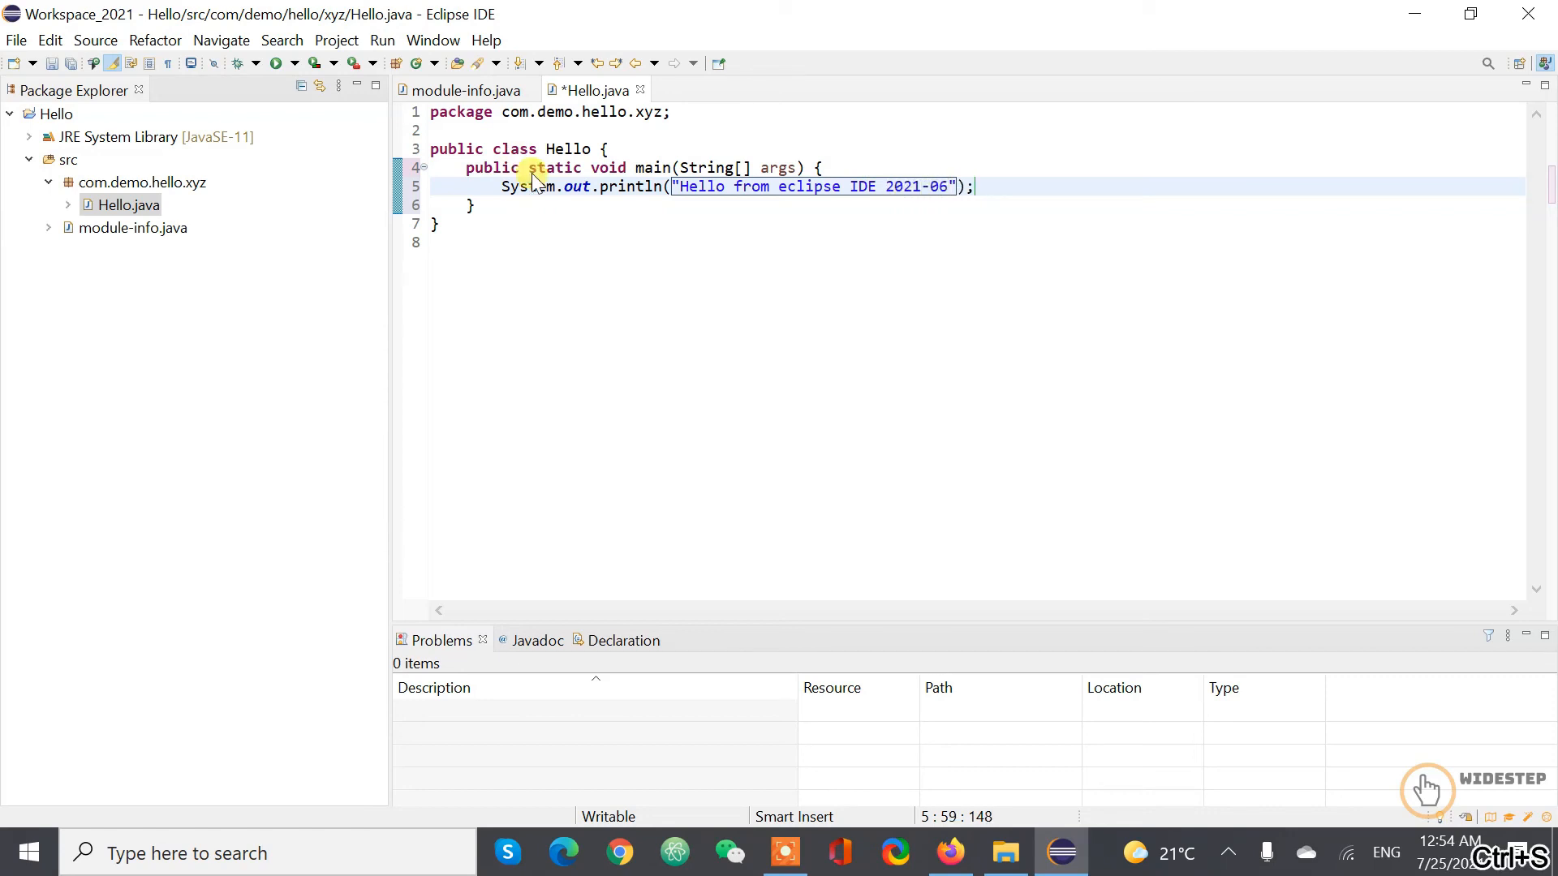
Step: Run the Hello class as a Java application and enlarge the Console view to inspect its output
{"action": "key", "text": "alt+shift+x"}
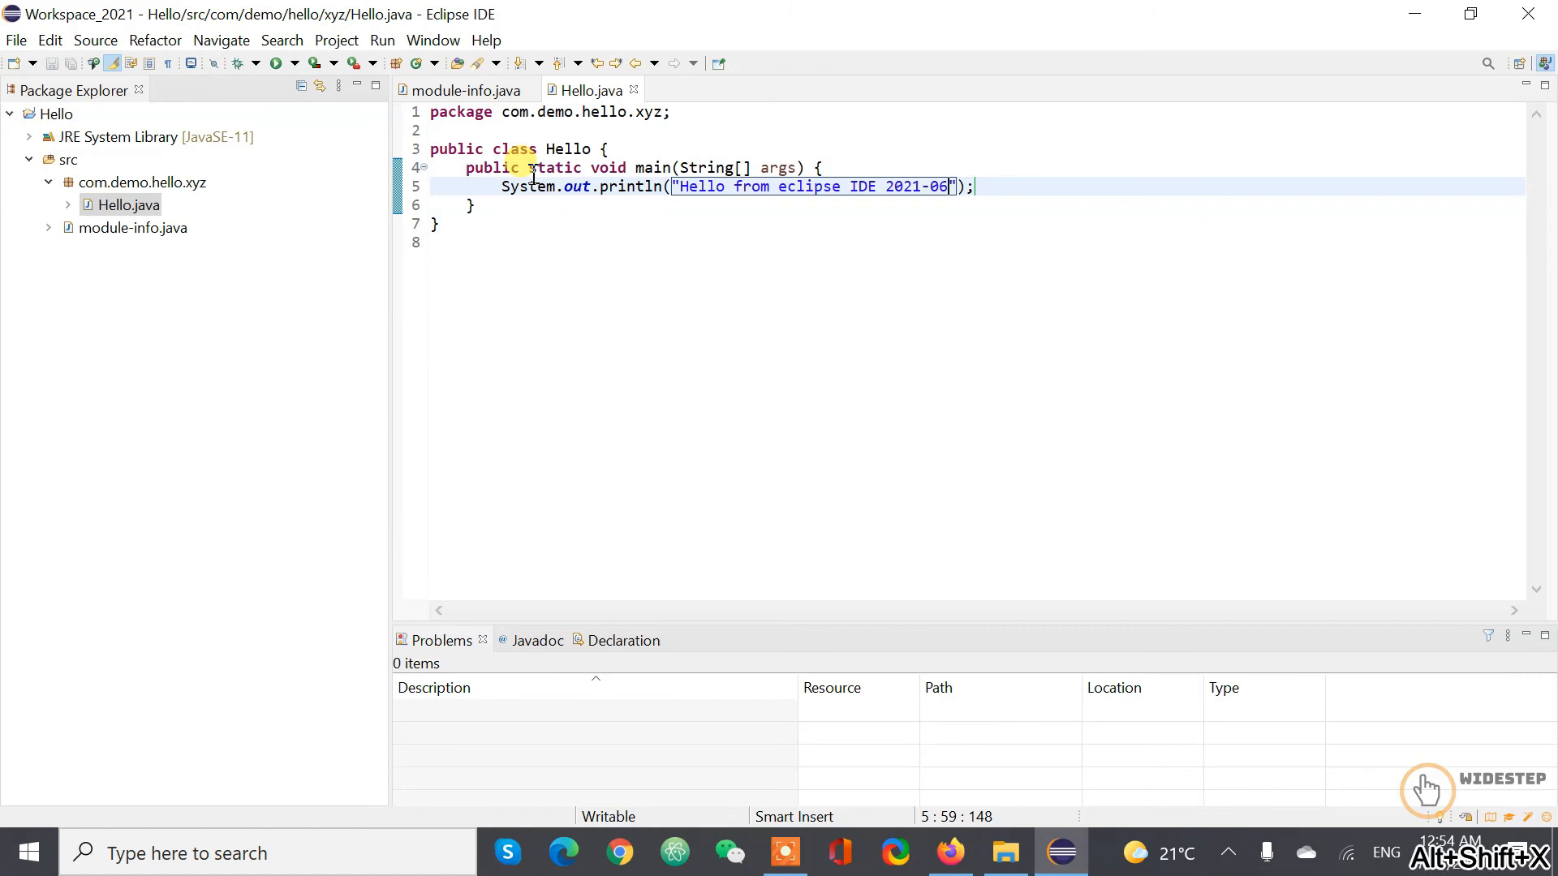
{"action": "key", "text": "j"}
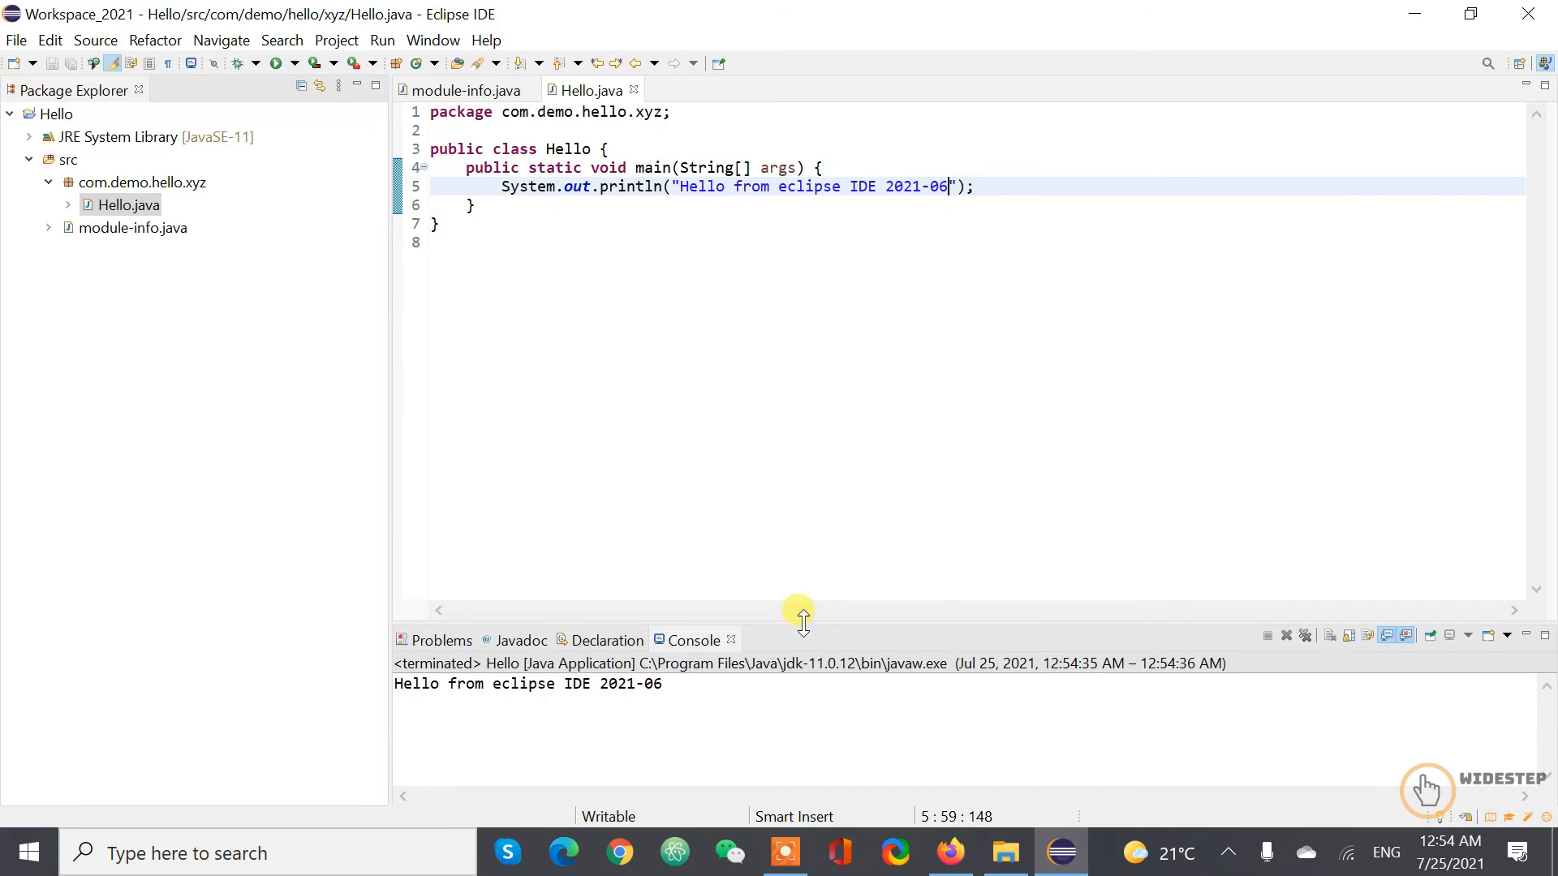
{"action": "left_click_drag", "start_coordinate": [801, 616], "coordinate": [803, 381]}
{"action": "left_click_drag", "start_coordinate": [705, 446], "coordinate": [7, 438]}
{"action": "left_click", "coordinate": [712, 466]}
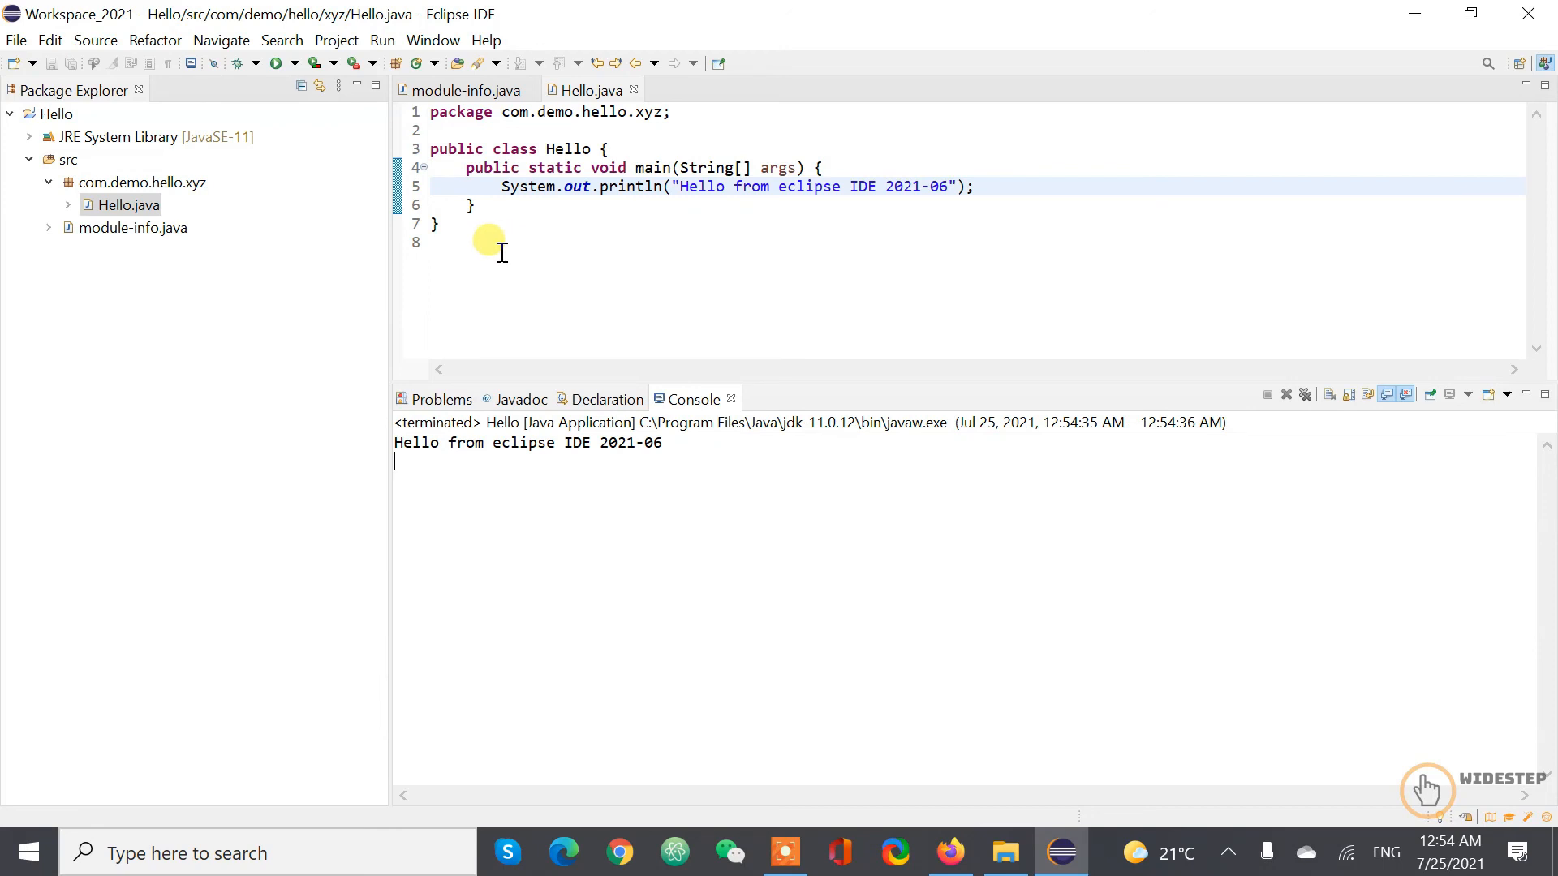
Step: Start switching to another workspace and browse to Local Disk (C:) for its directory
{"action": "left_click", "coordinate": [21, 44]}
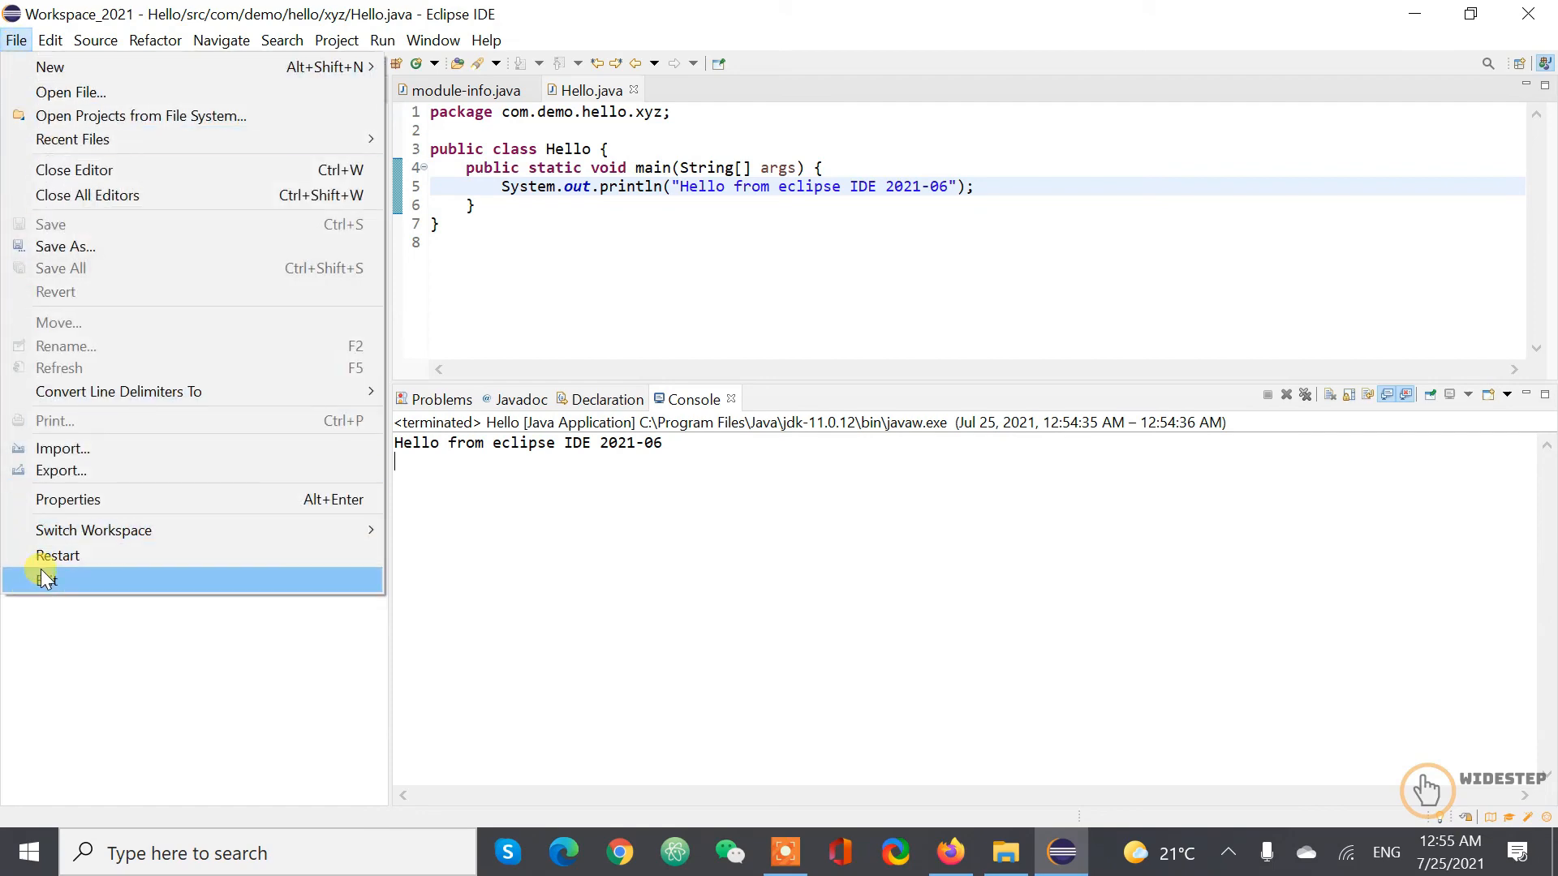
{"action": "mouse_move", "coordinate": [251, 542]}
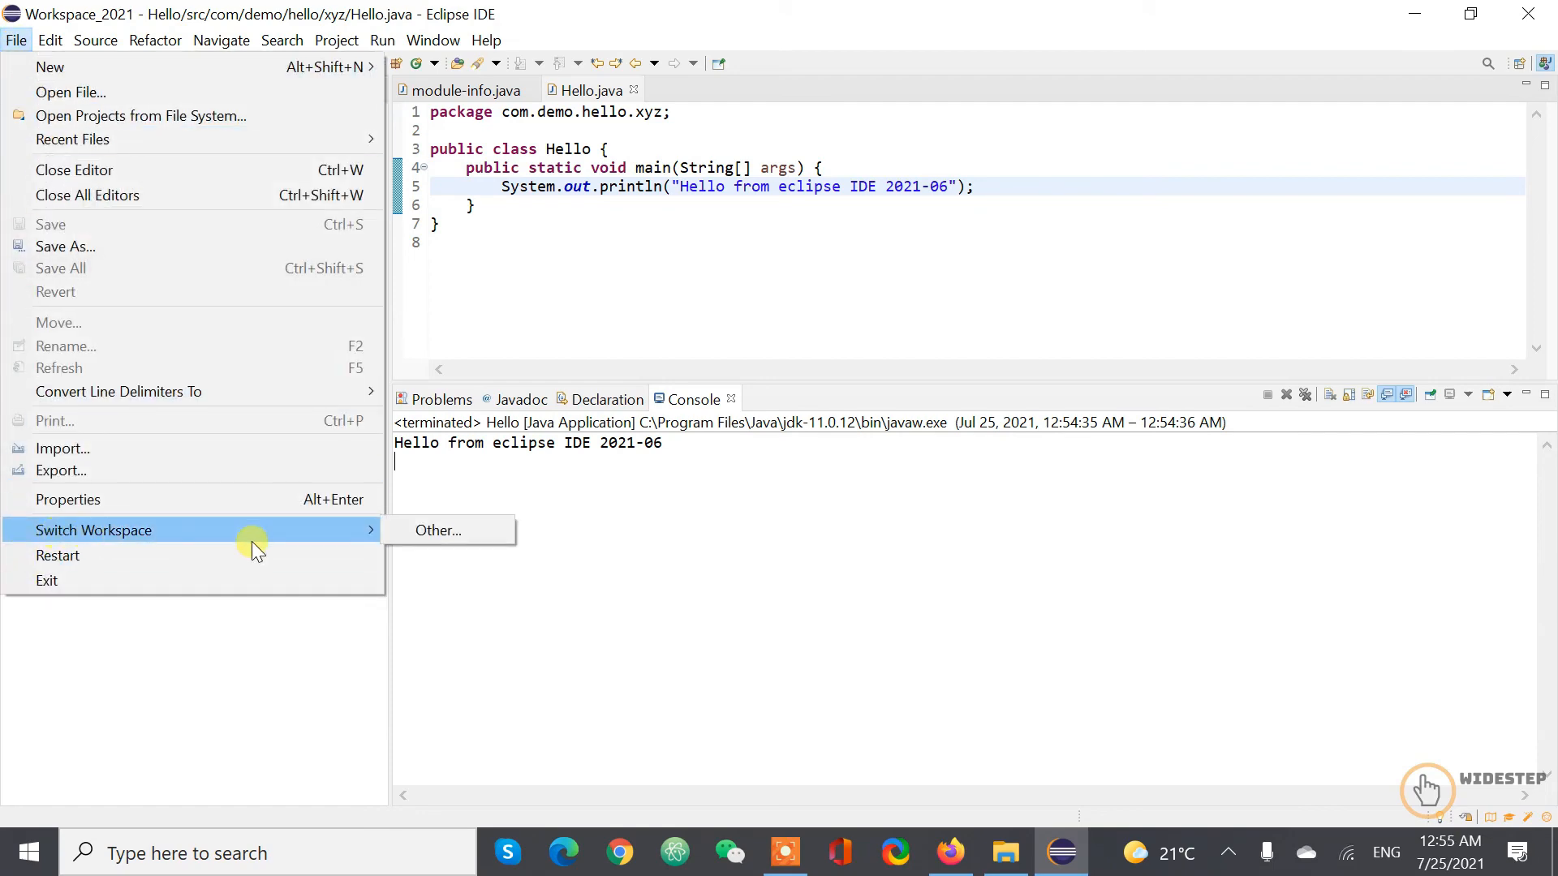
{"action": "left_click", "coordinate": [454, 531]}
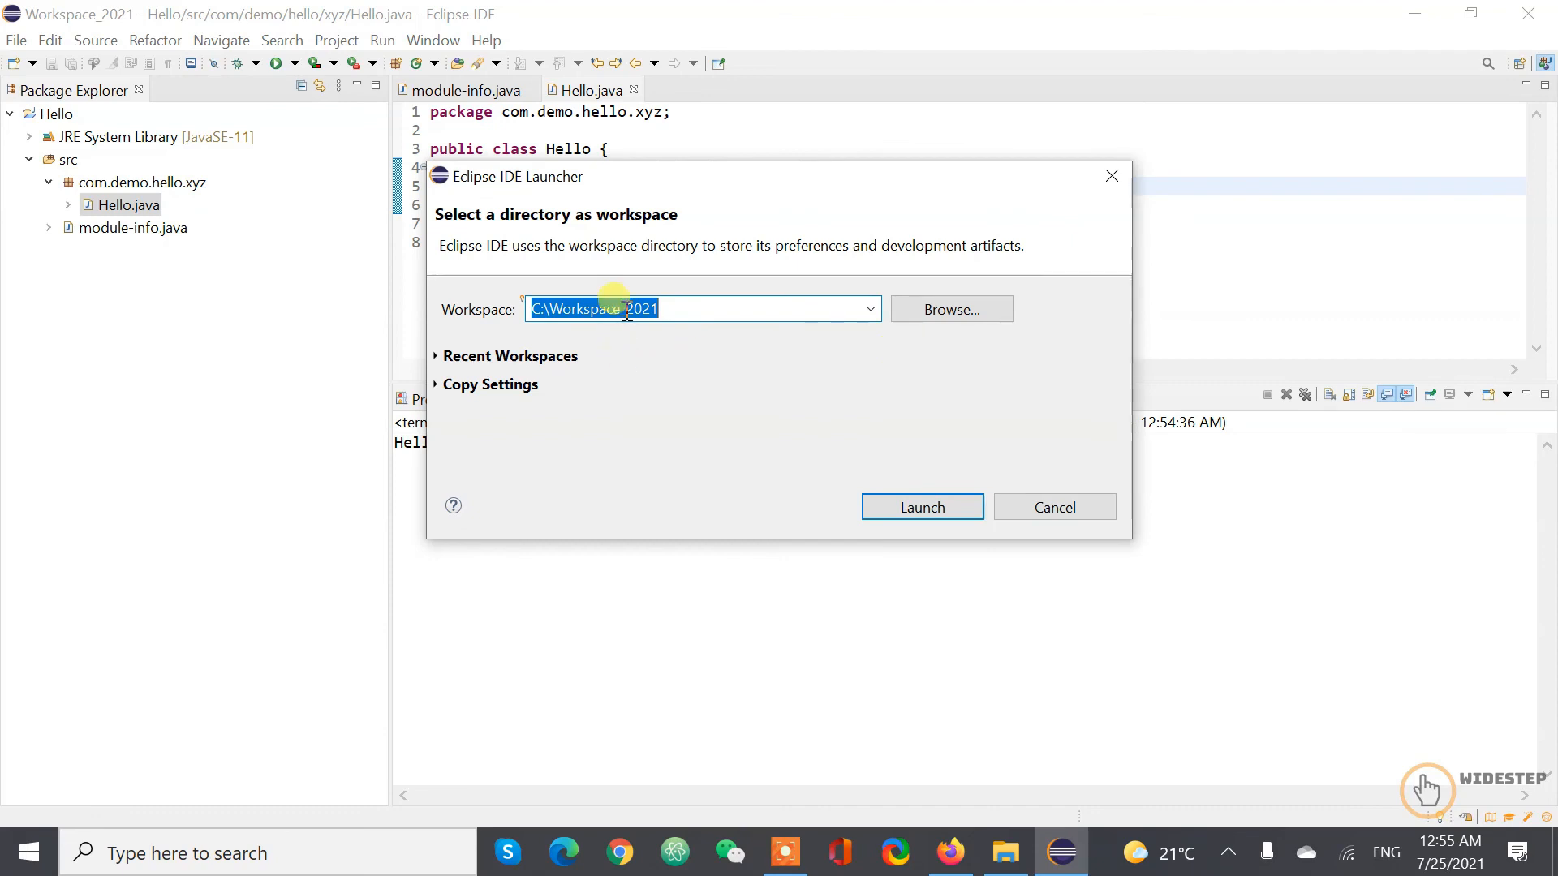
{"action": "left_click", "coordinate": [939, 314]}
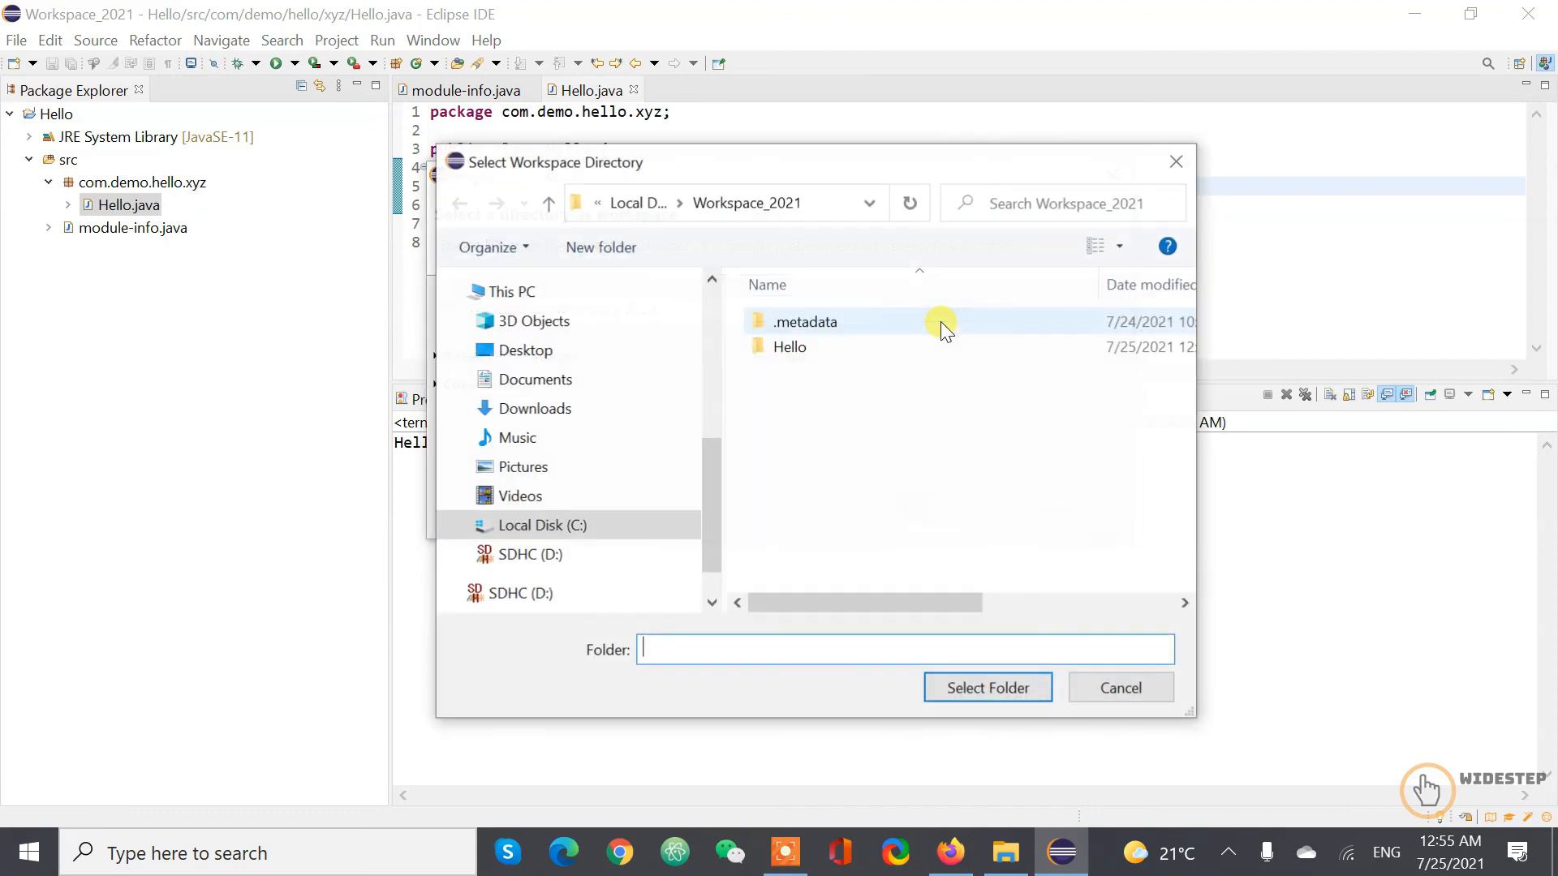
{"action": "left_click", "coordinate": [549, 524]}
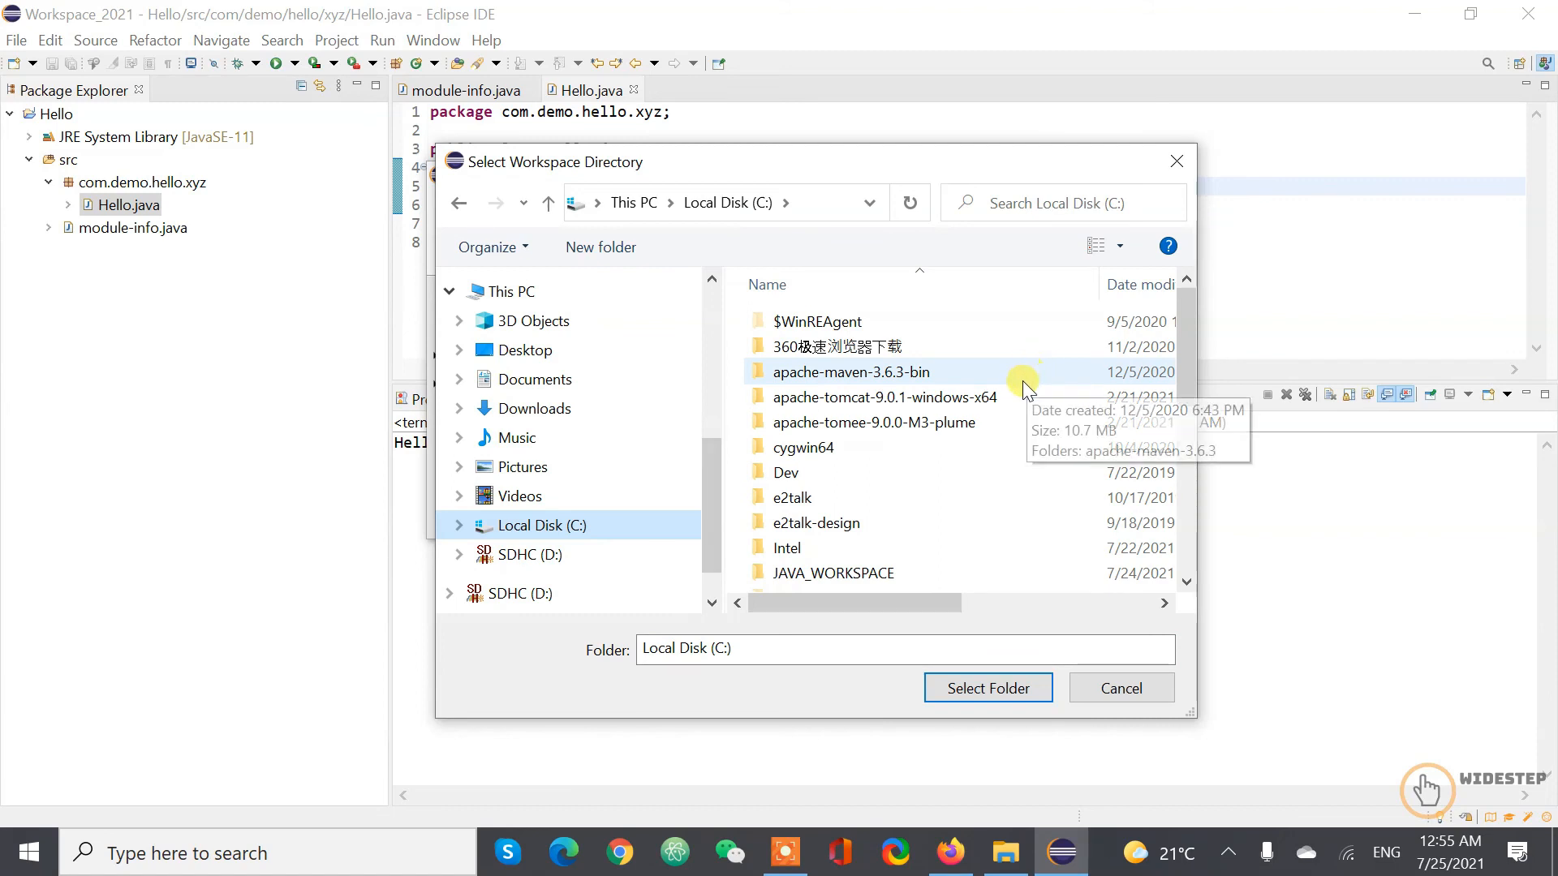
Step: Create a new folder named Workspace_another on Local Disk (C:)
{"action": "scroll", "coordinate": [1010, 392], "scroll_direction": "down", "scroll_amount": 5}
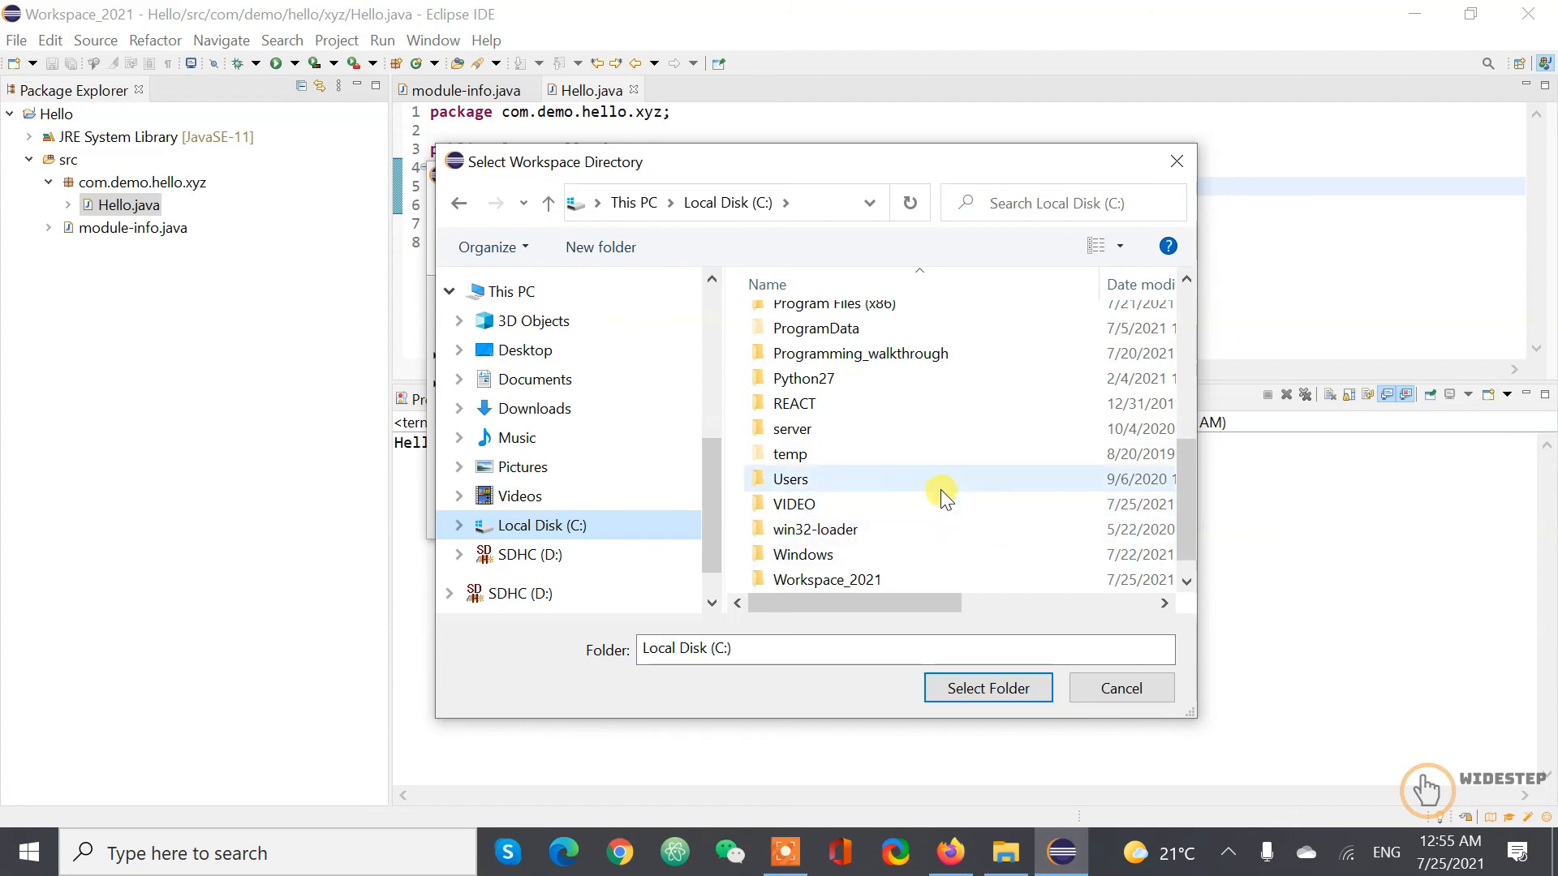
{"action": "right_click", "coordinate": [1048, 487]}
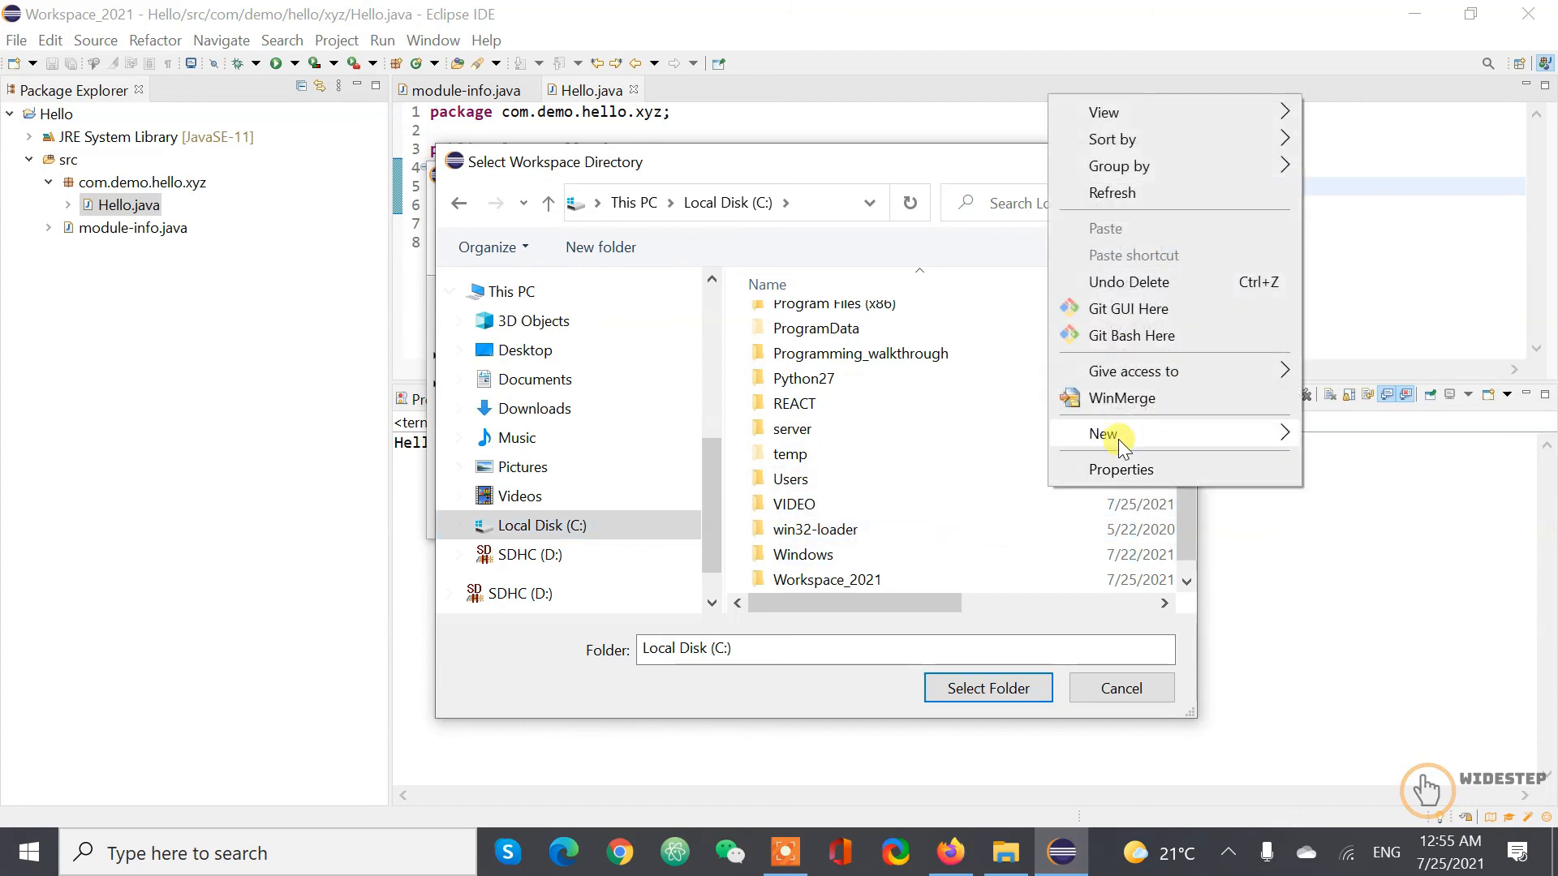
{"action": "mouse_move", "coordinate": [1124, 435]}
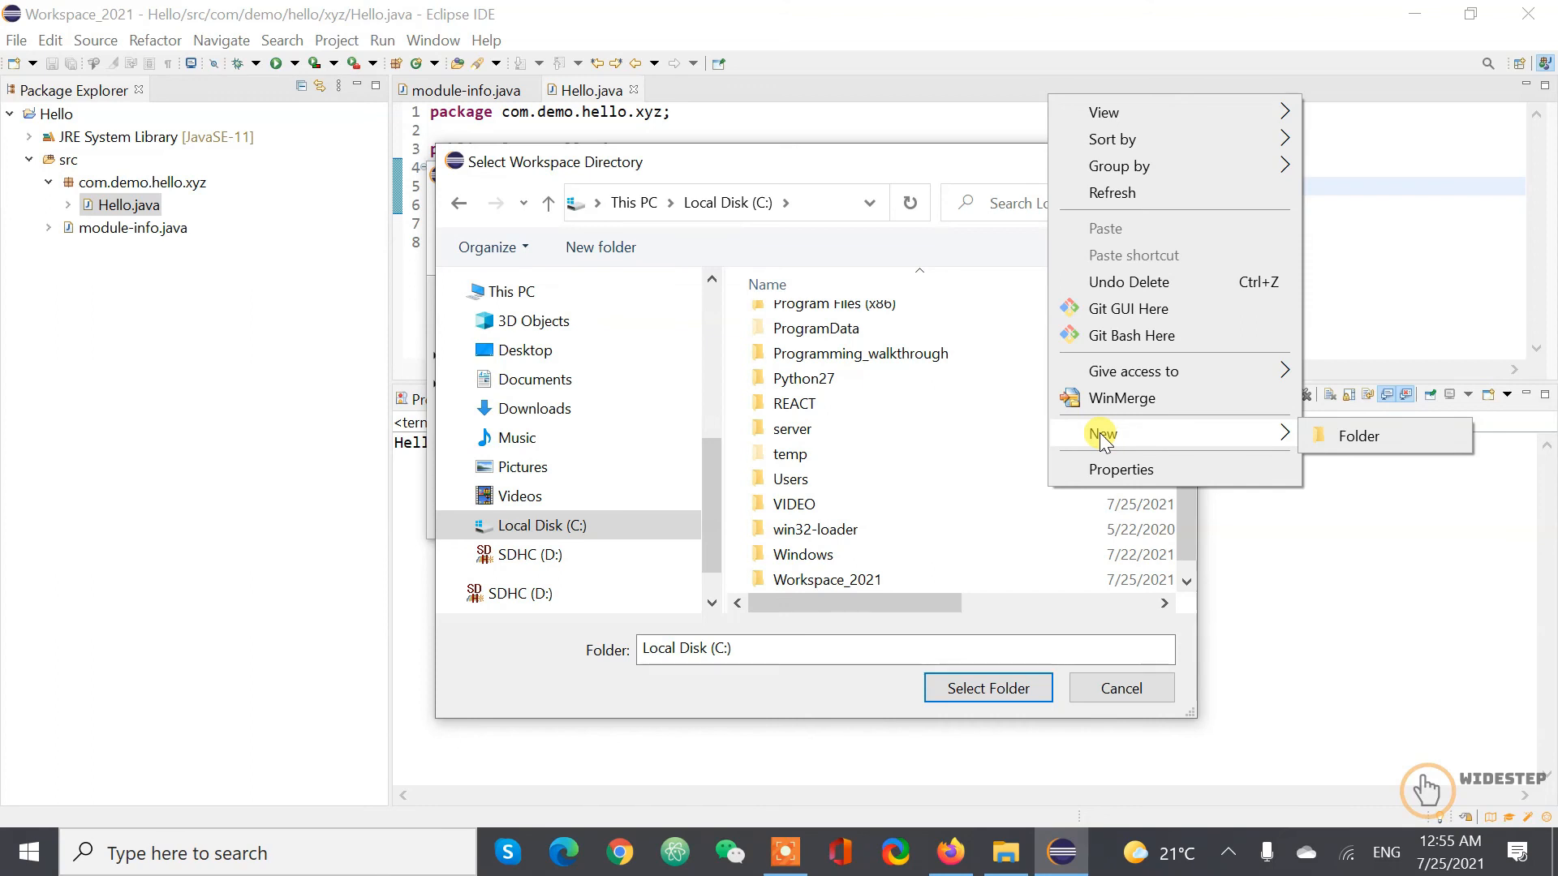
{"action": "left_click", "coordinate": [1349, 438]}
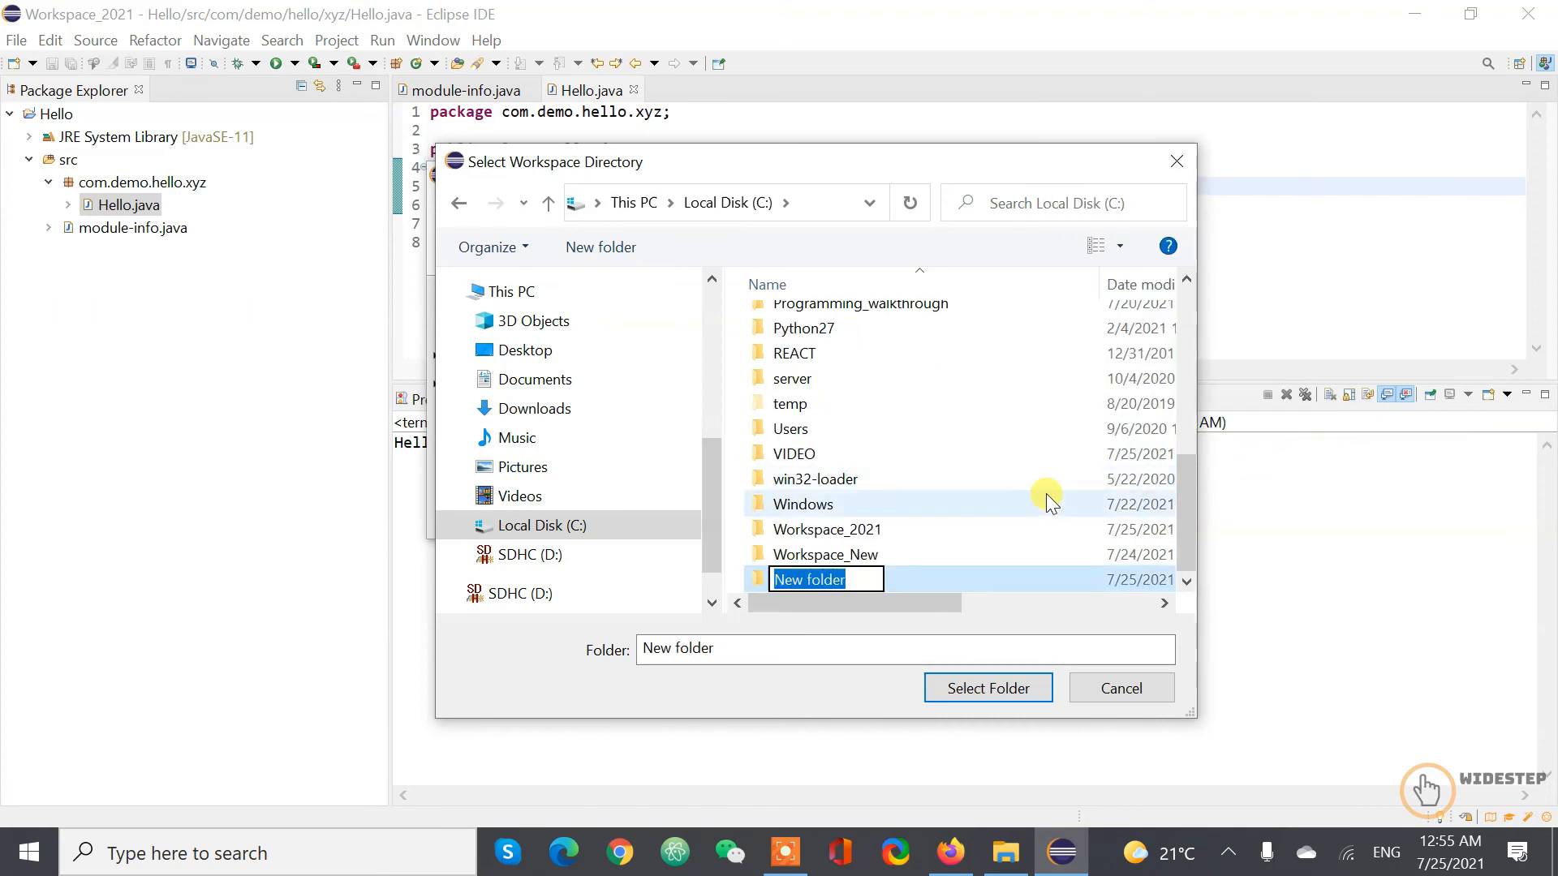
{"action": "type", "text": "Workspa"}
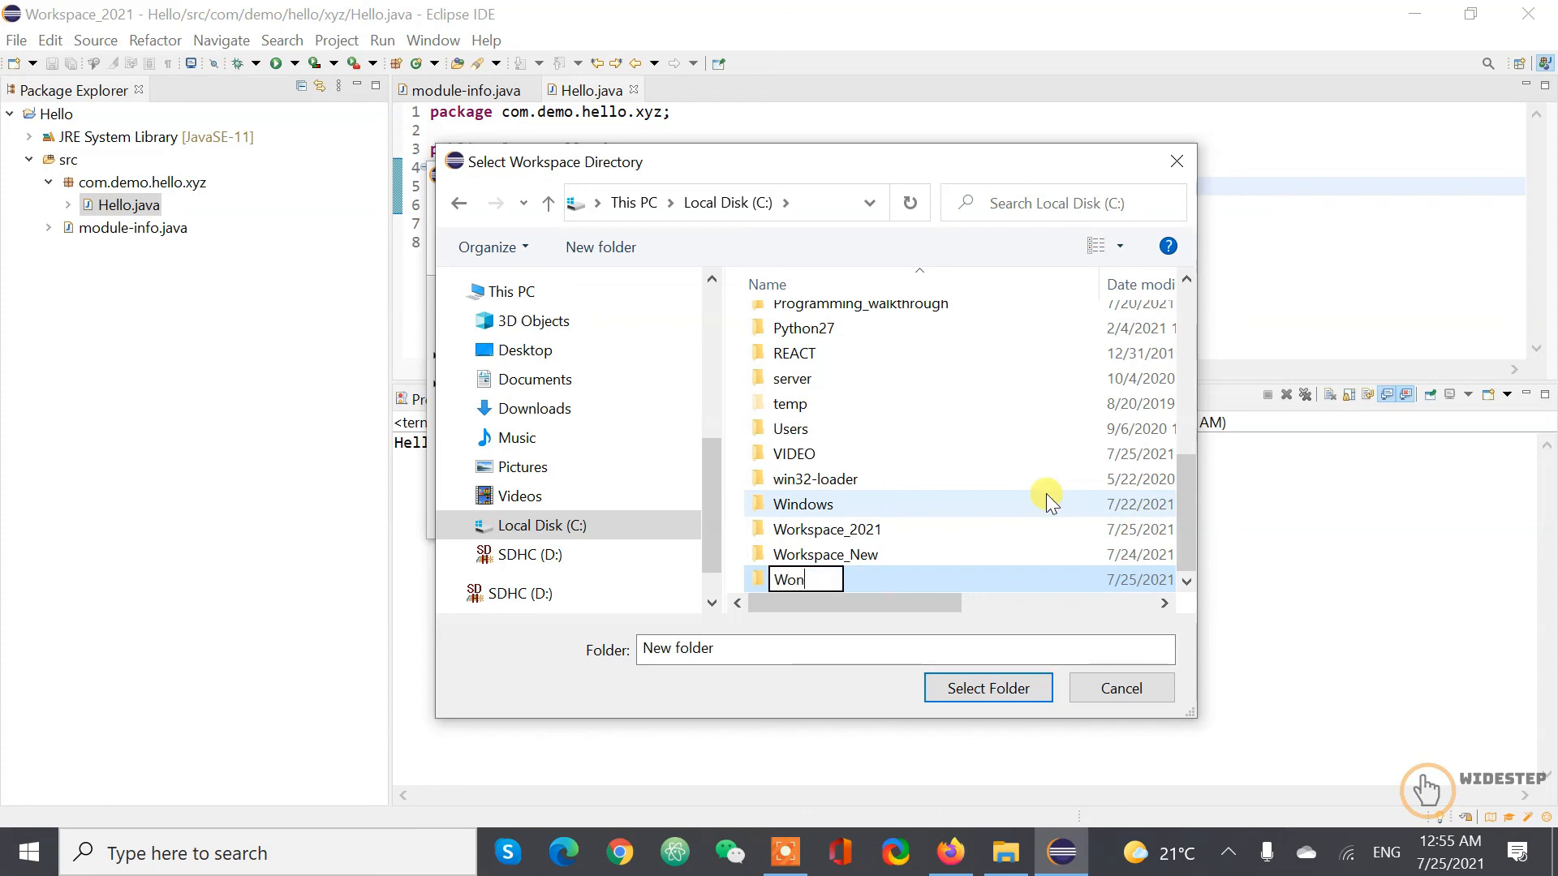
{"action": "type", "text": "ce_another"}
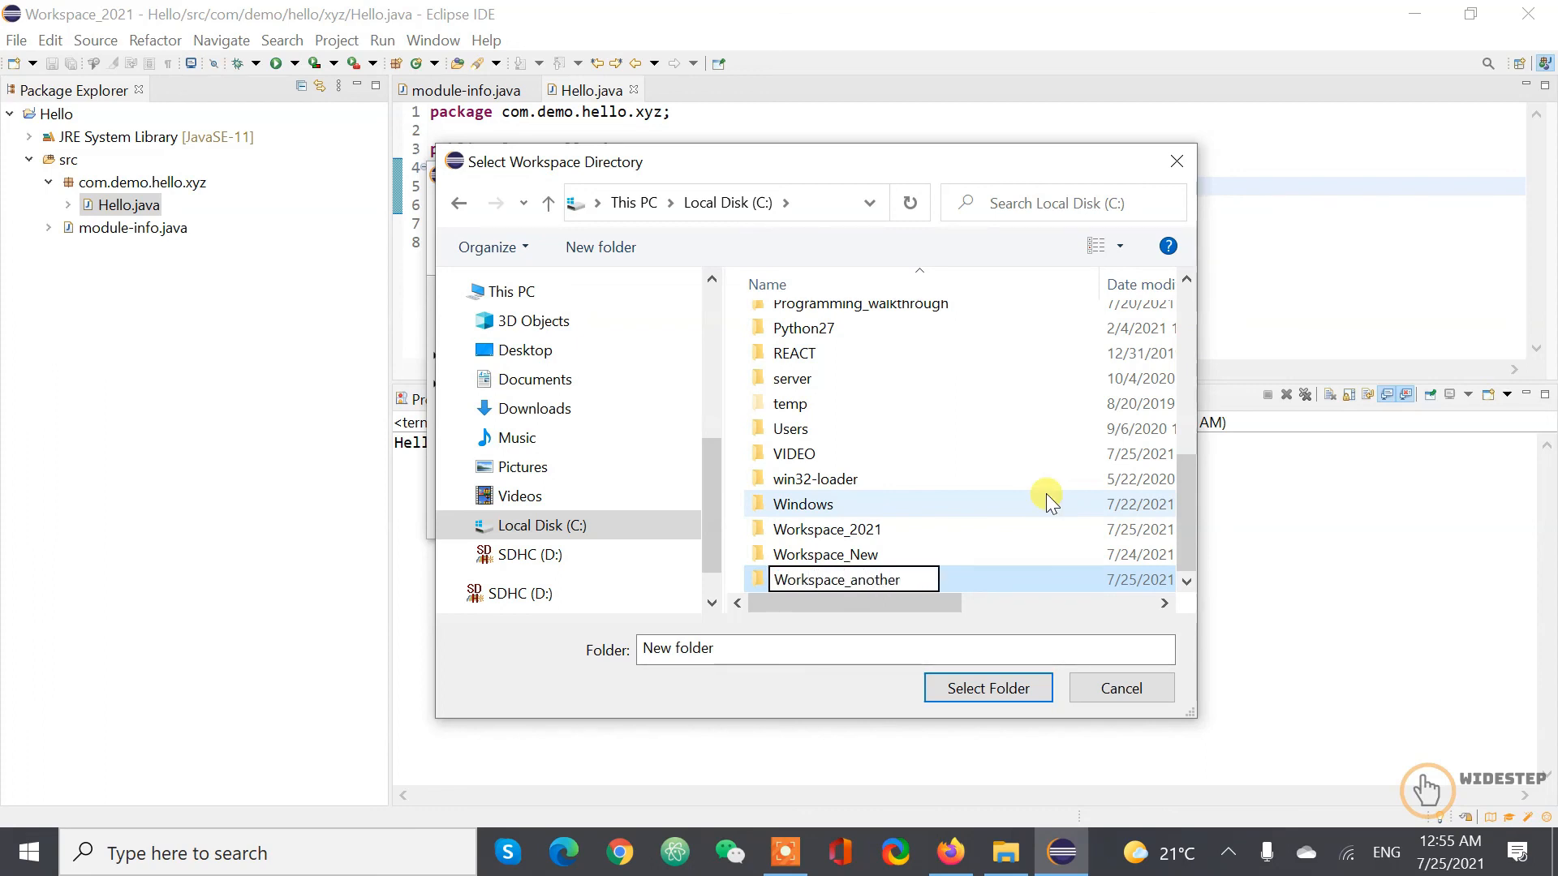
{"action": "key", "text": "Return"}
Step: Choose C:\Workspace_another as the workspace directory, launch it, and maximize the reopened window
{"action": "left_click", "coordinate": [1029, 687]}
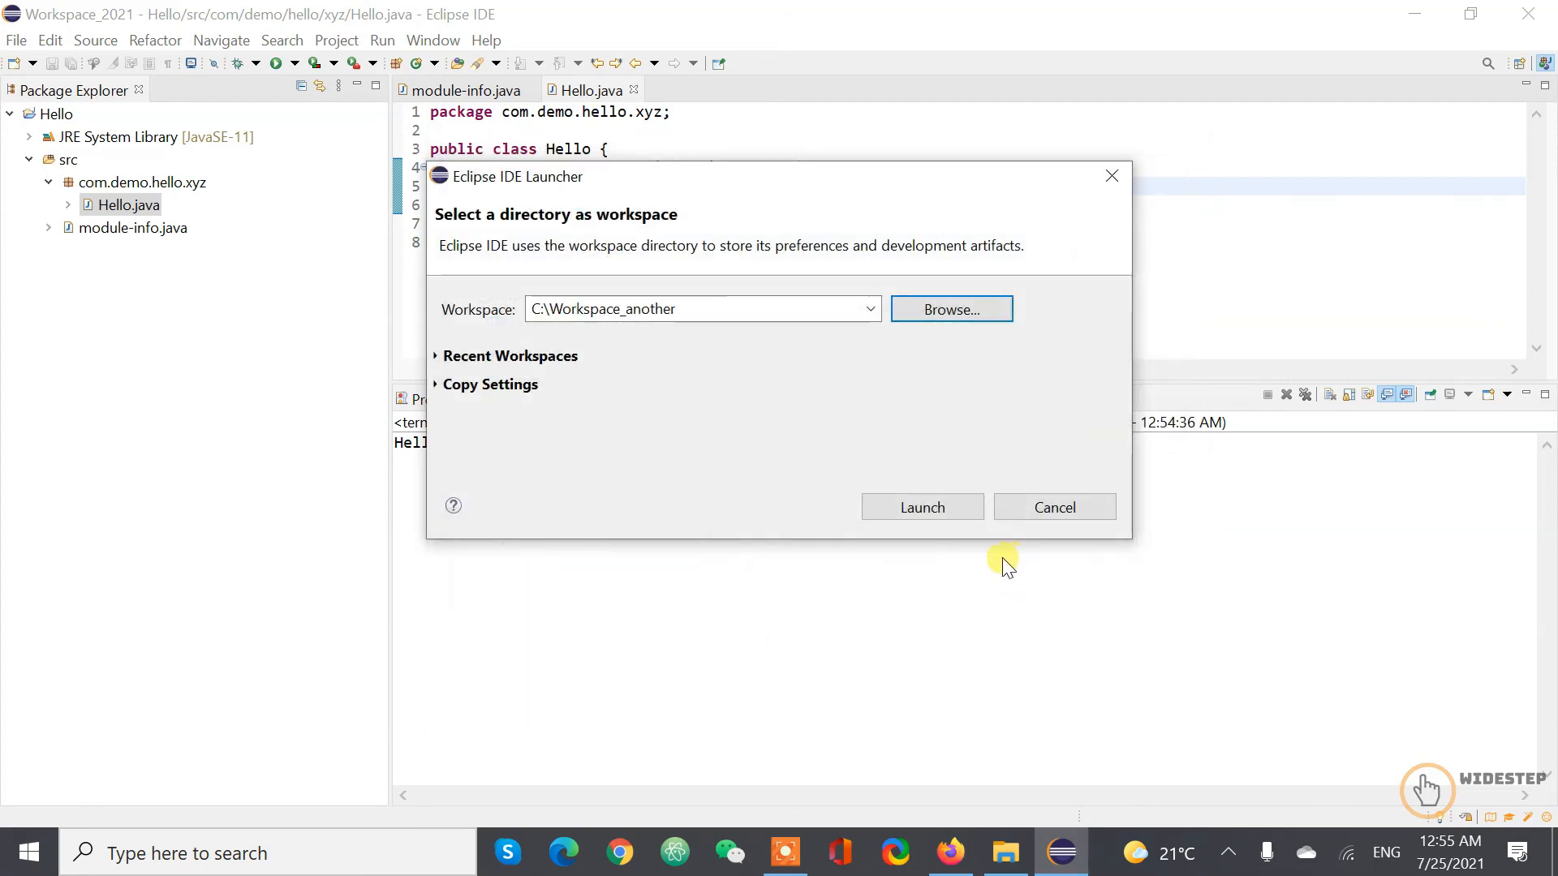
{"action": "left_click", "coordinate": [943, 503]}
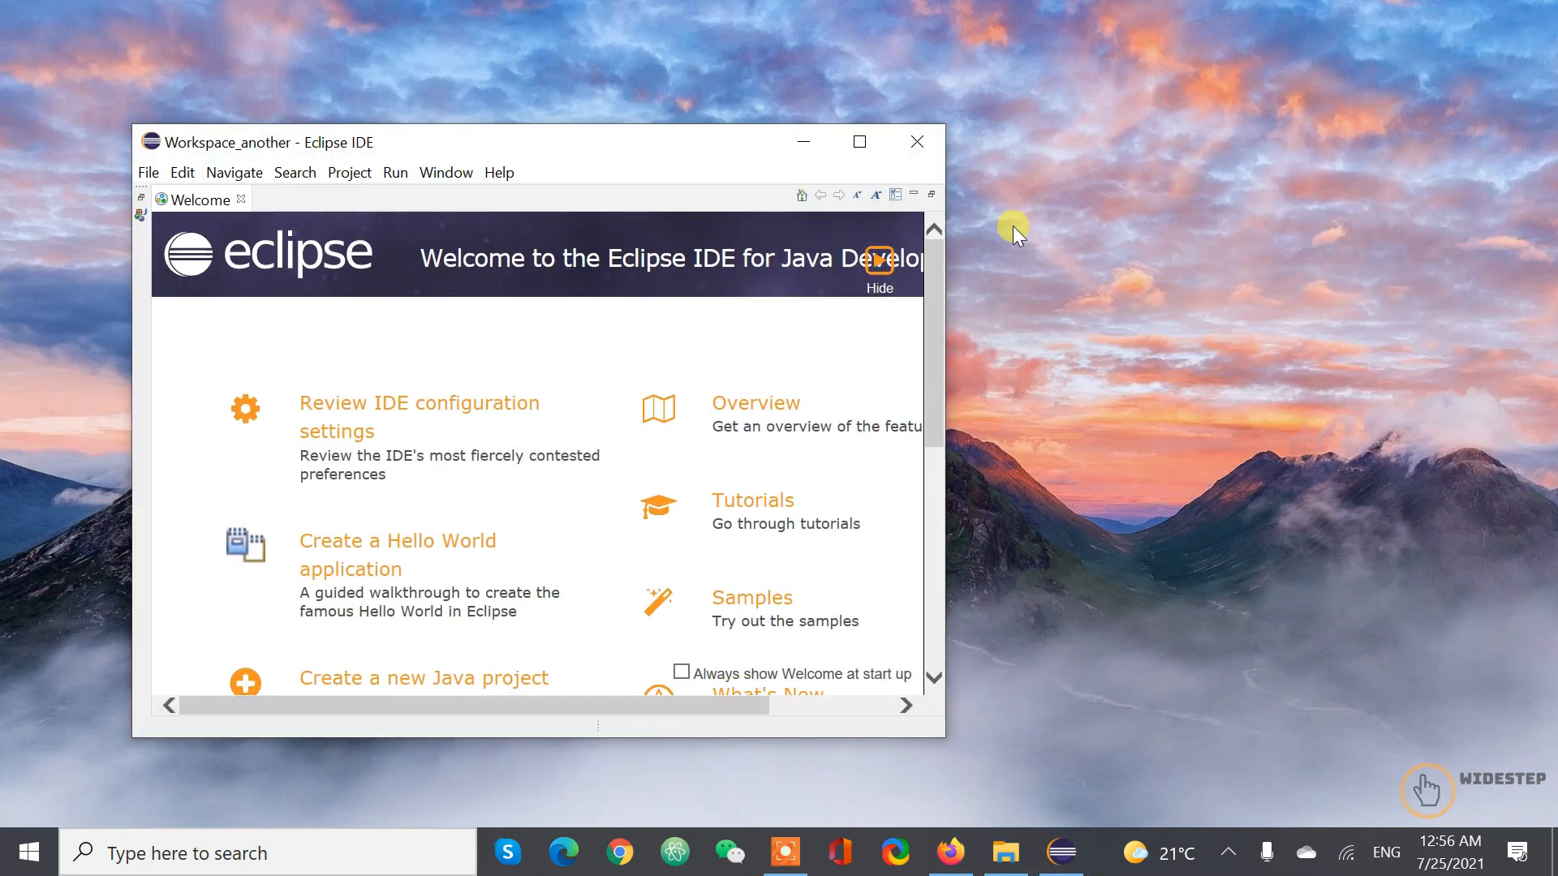
{"action": "left_click", "coordinate": [857, 146]}
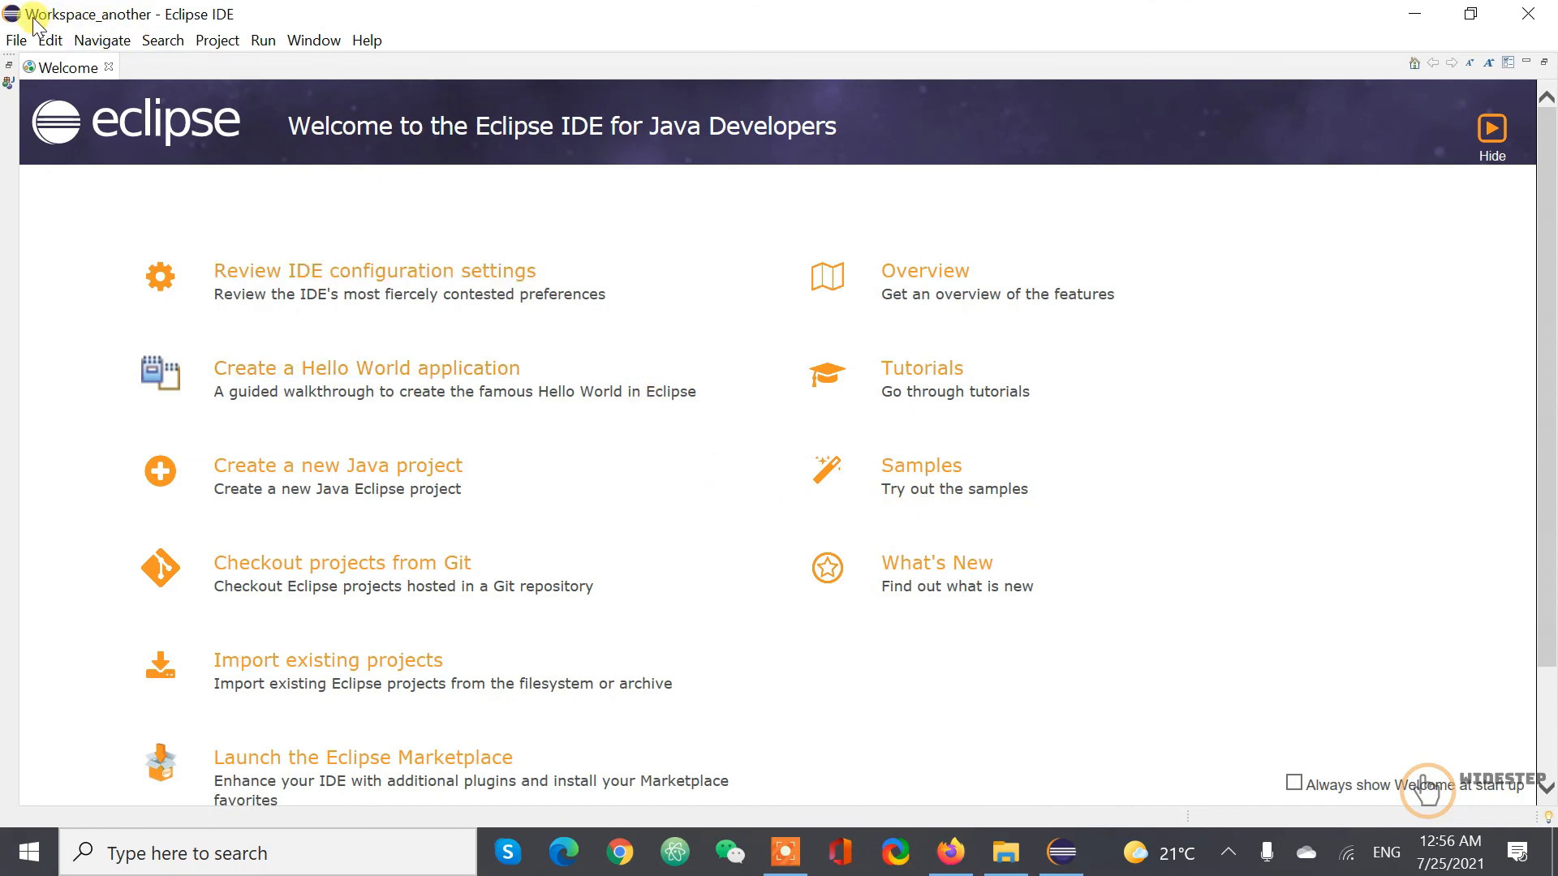
{"action": "left_click_drag", "start_coordinate": [40, 23], "coordinate": [32, 55]}
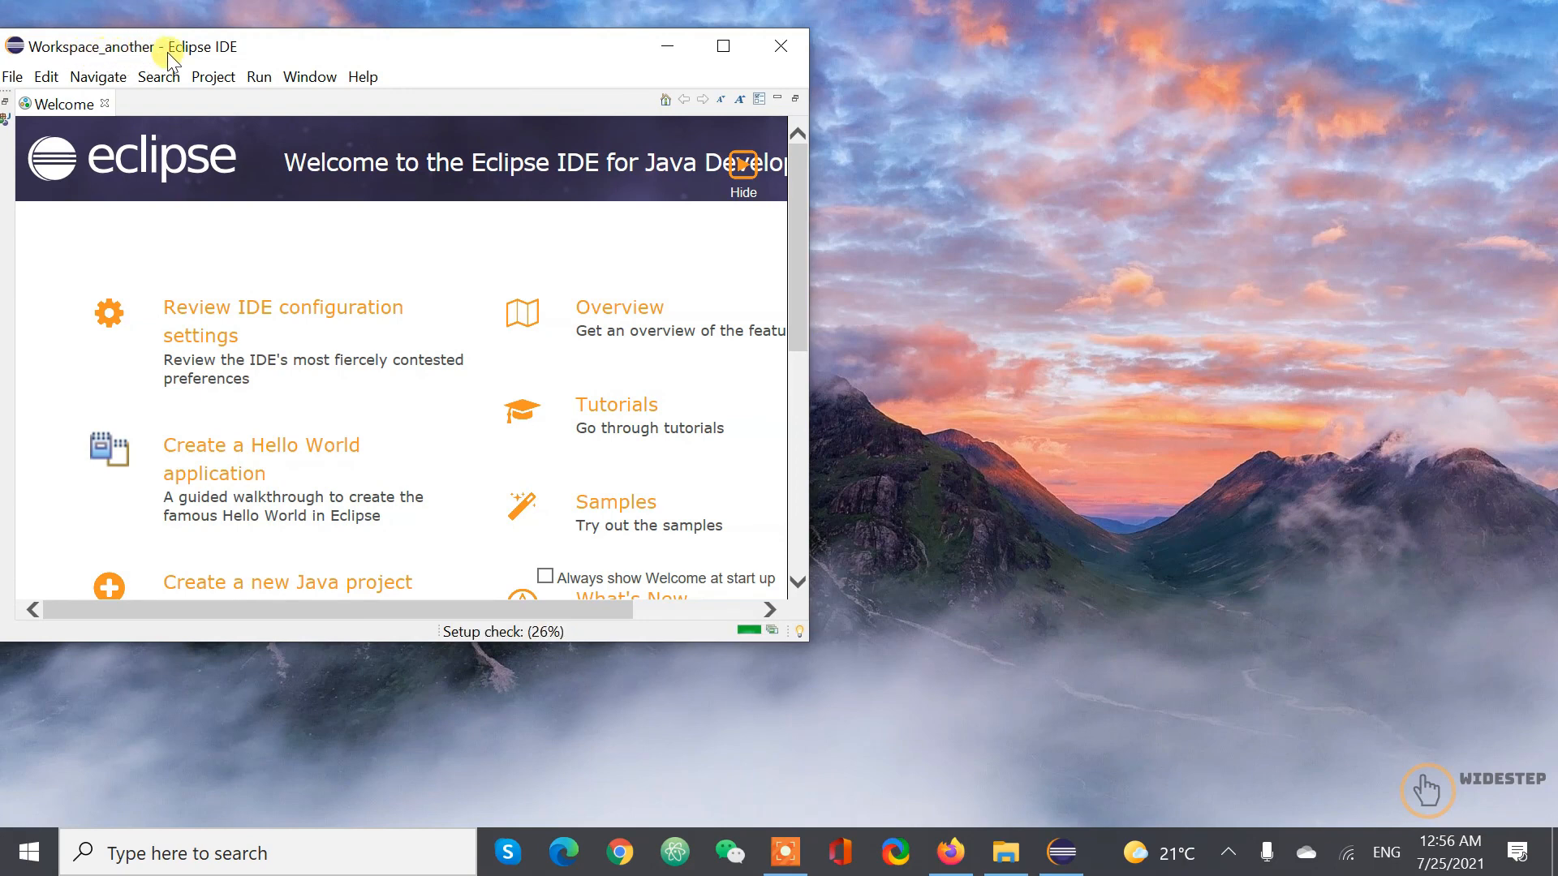
{"action": "left_click", "coordinate": [723, 46]}
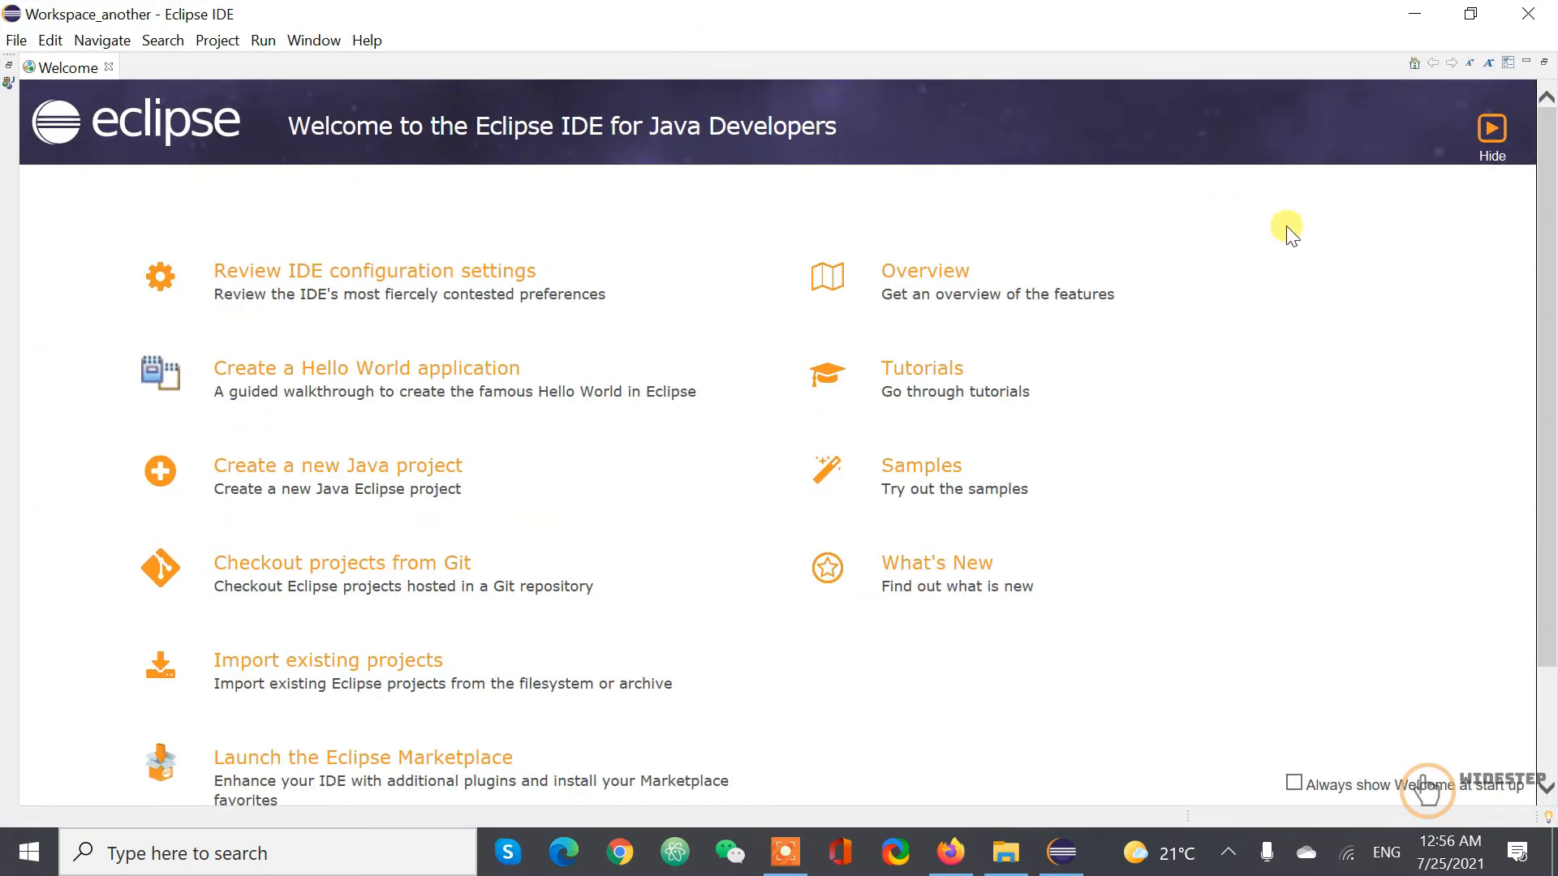